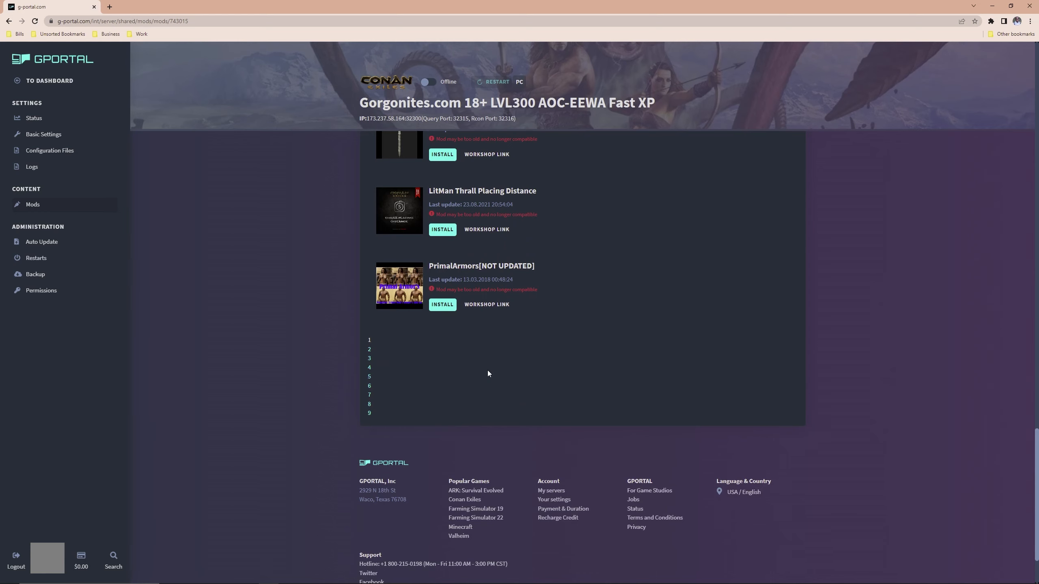
Find Pippi - User & Server Management - v3.8.10 among the available mods, check its last update date and install it.
scroll(487, 370, up, 8)
scroll(487, 368, up, 15)
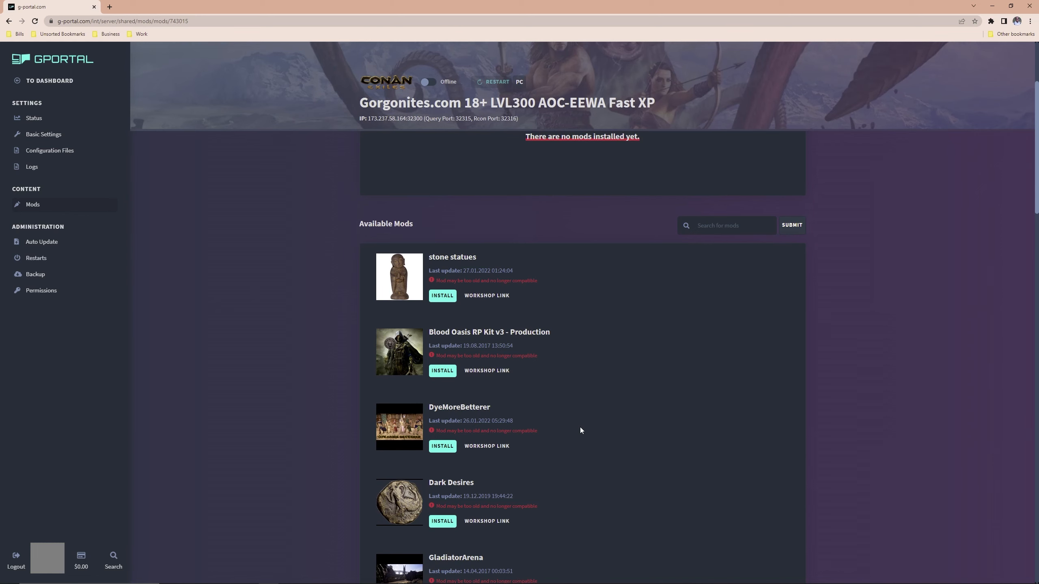
scroll(579, 425, down, 1)
scroll(581, 427, down, 4)
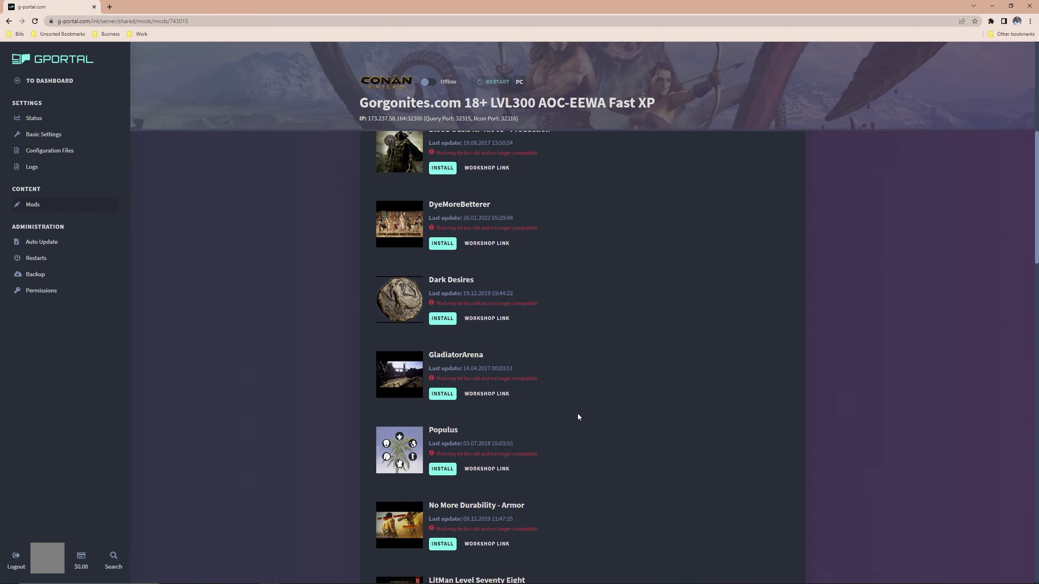
scroll(578, 418, down, 13)
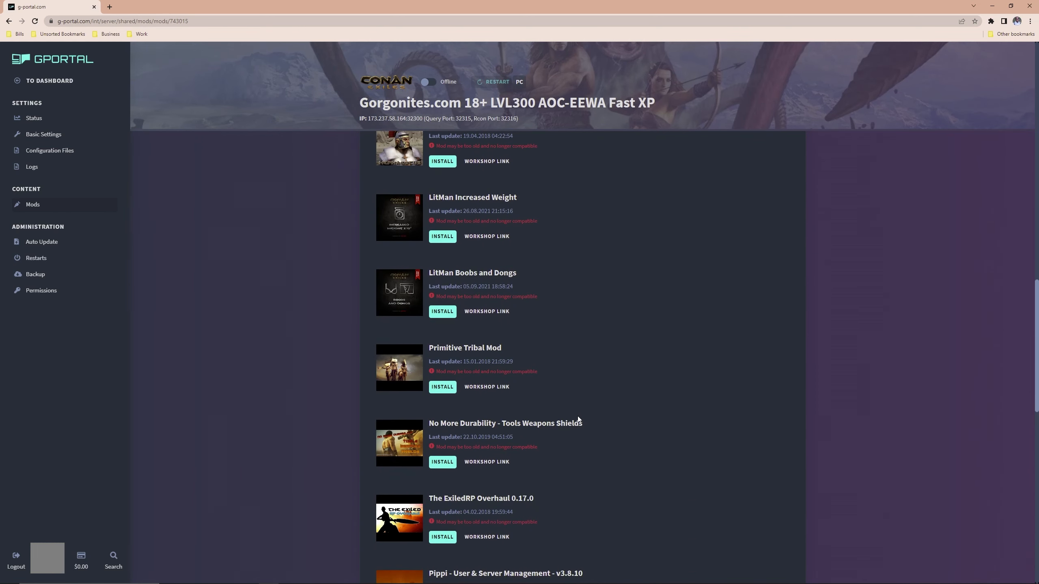
scroll(578, 419, down, 5)
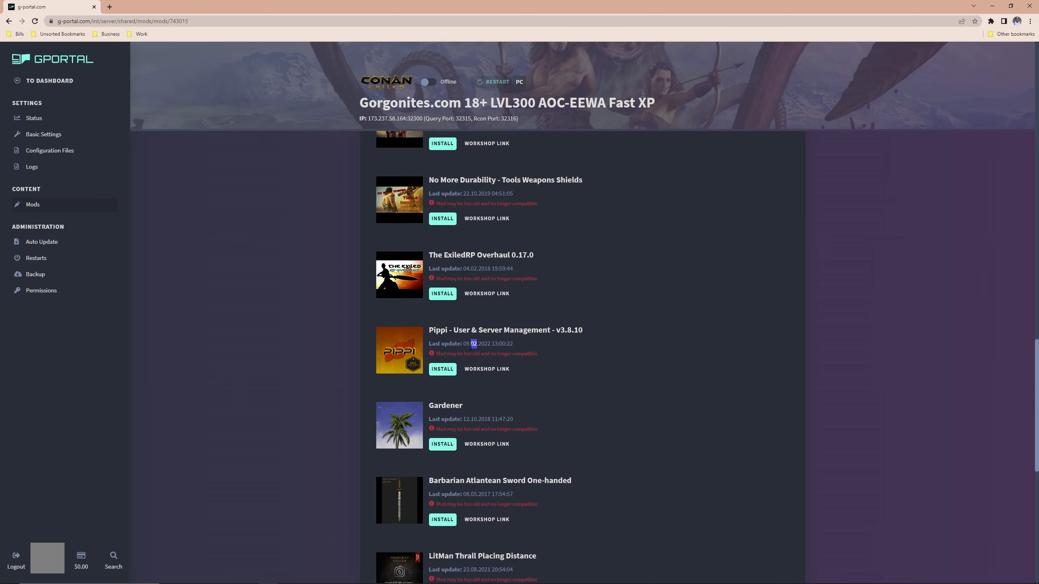
drag(471, 347, 473, 345)
click(464, 344)
click(474, 344)
click(442, 369)
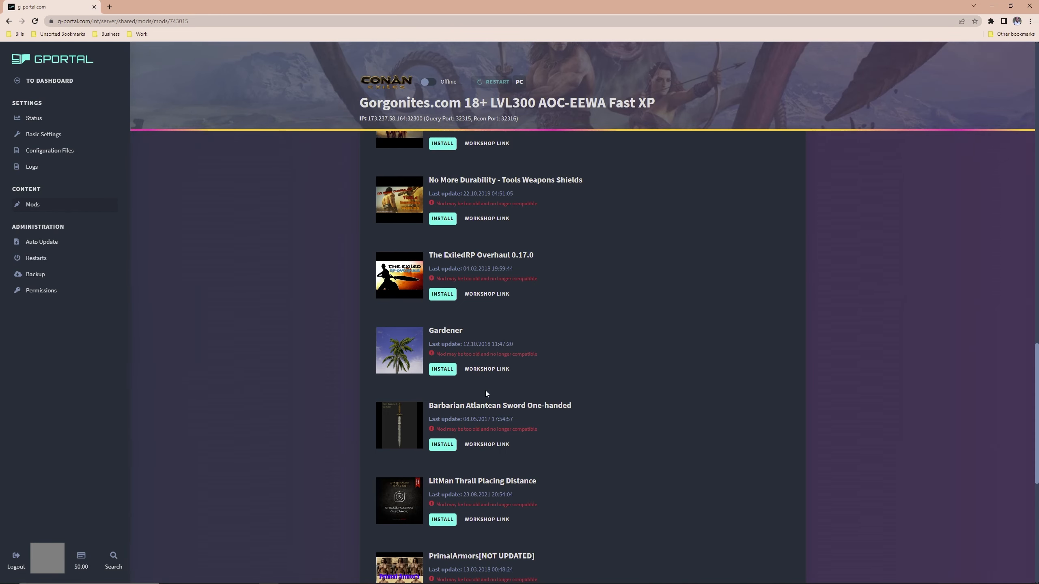
Check the installed mods section and look through the remaining available mods on the page.
scroll(486, 392, down, 5)
scroll(485, 390, up, 20)
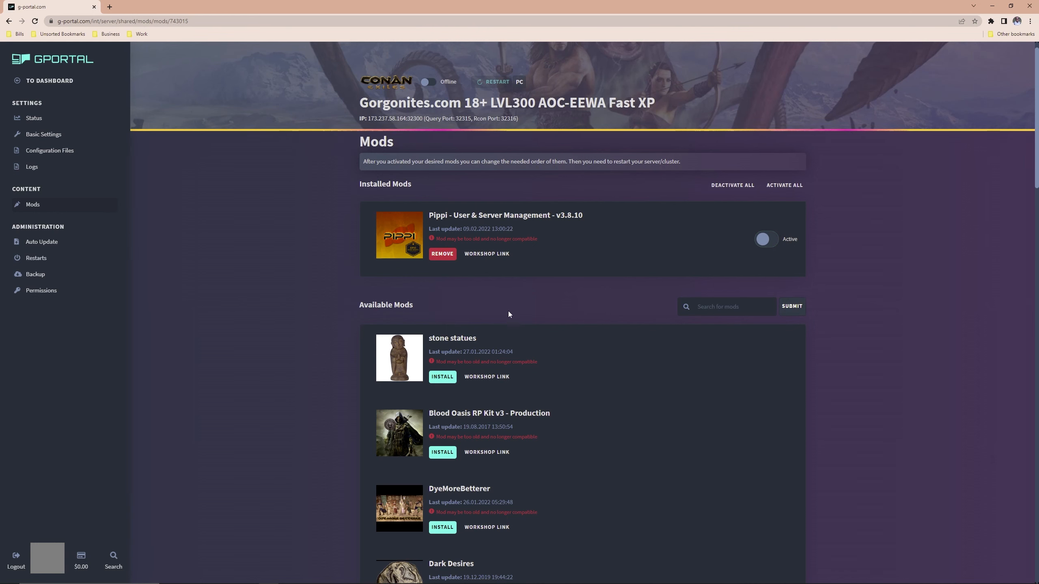
scroll(567, 348, down, 7)
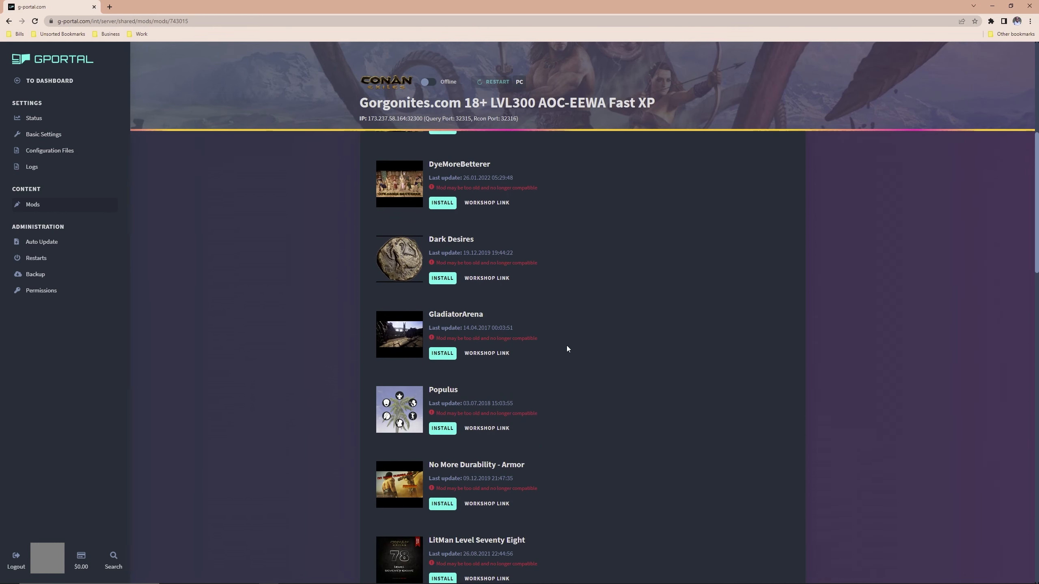
scroll(567, 349, down, 7)
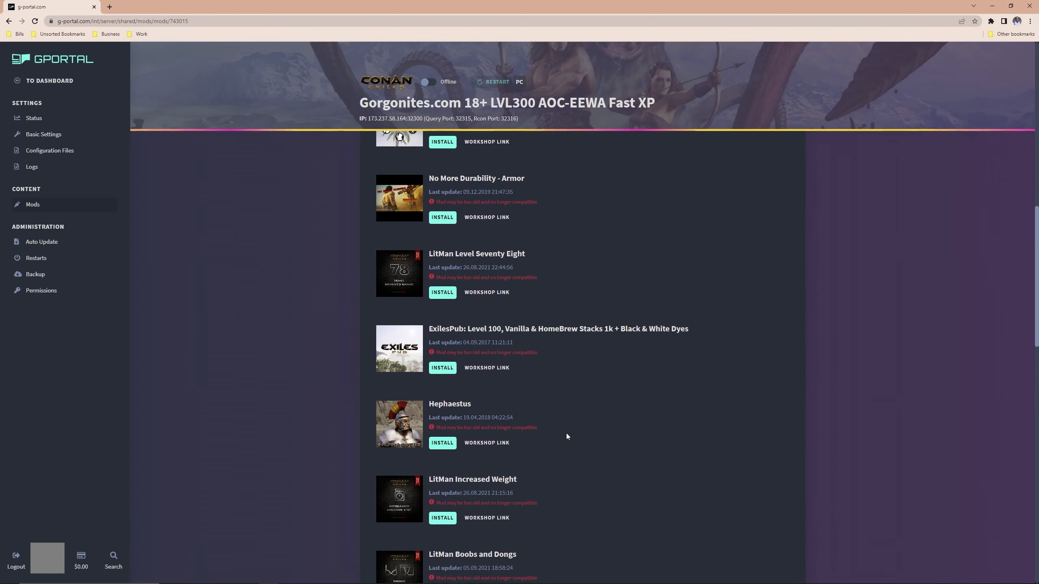
scroll(566, 434, down, 5)
scroll(569, 433, down, 2)
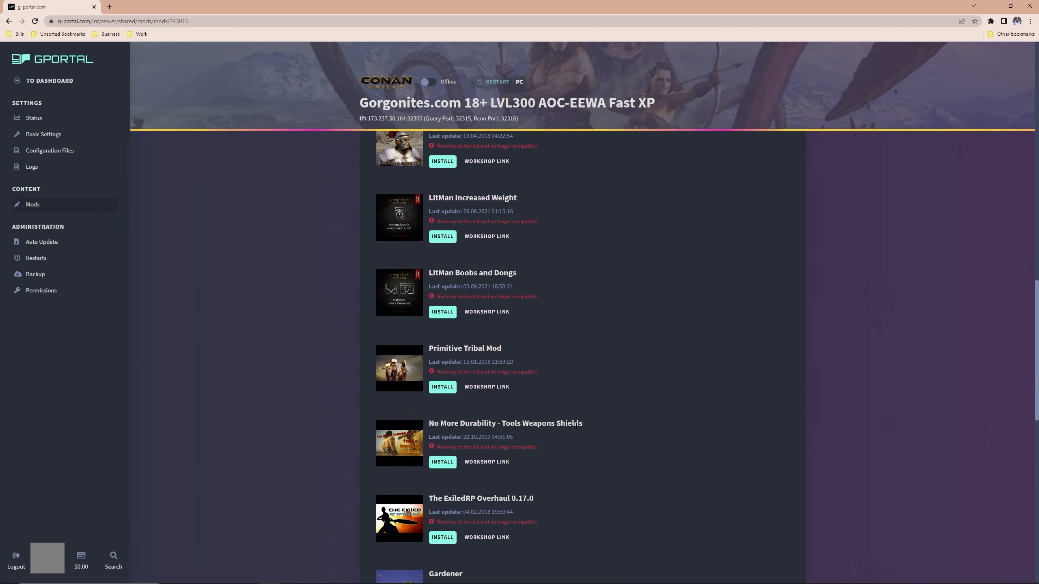
scroll(503, 331, down, 15)
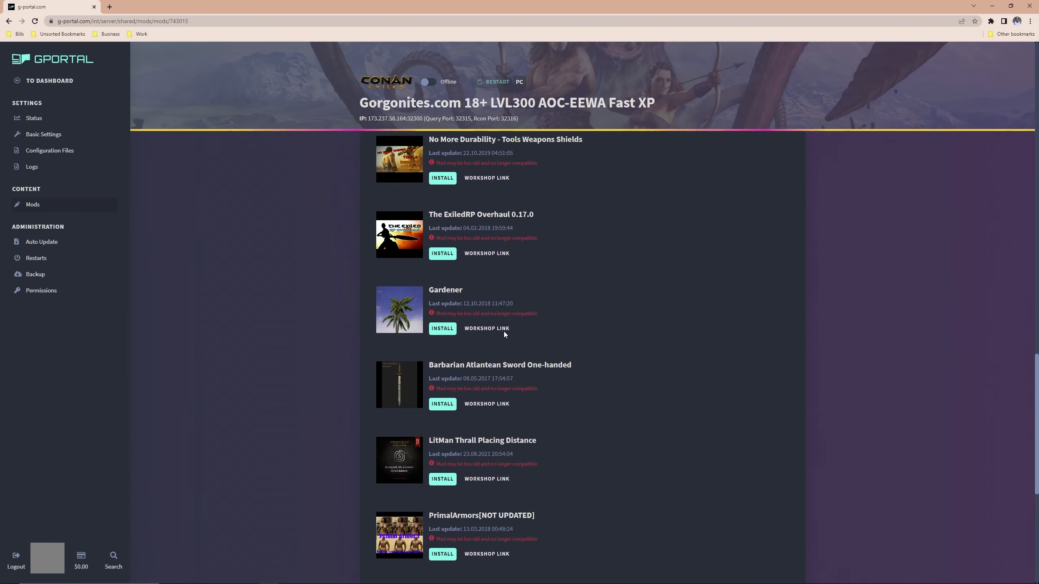
scroll(504, 332, up, 8)
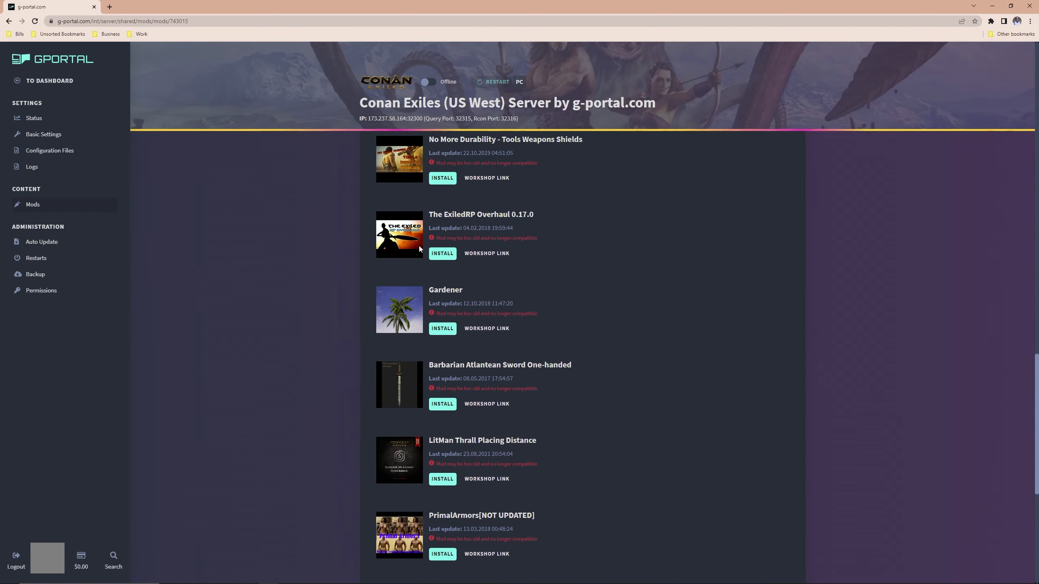
scroll(441, 349, down, 7)
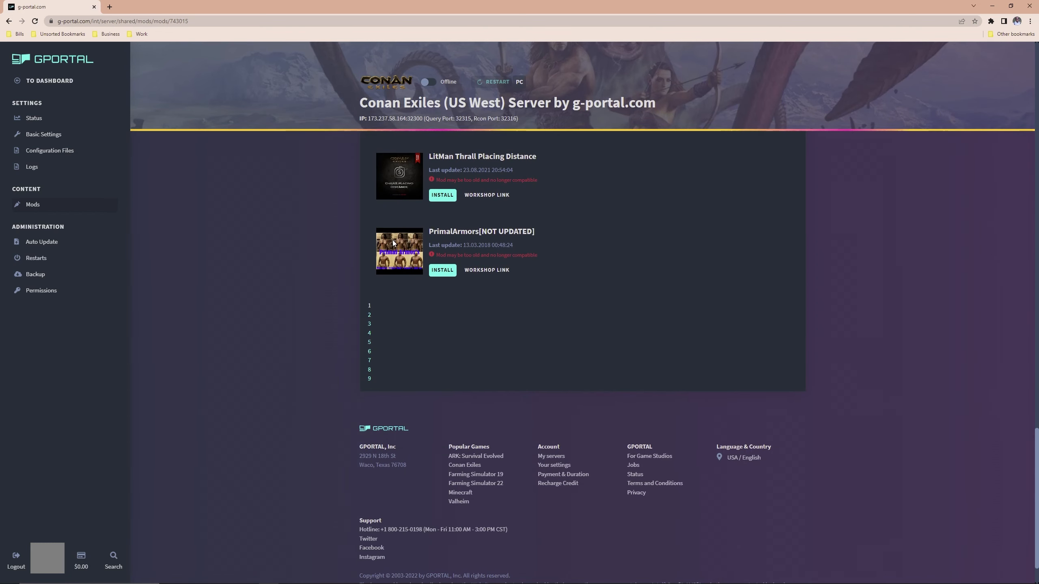
scroll(393, 242, up, 20)
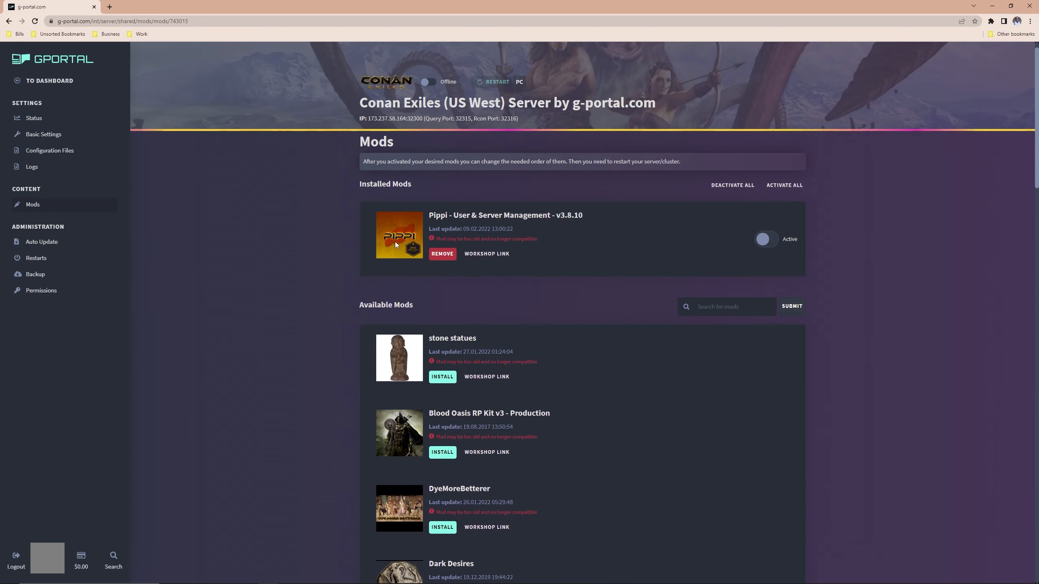
Look through the earlier search terms suggested for the available mods search, then dismiss them without searching.
click(718, 306)
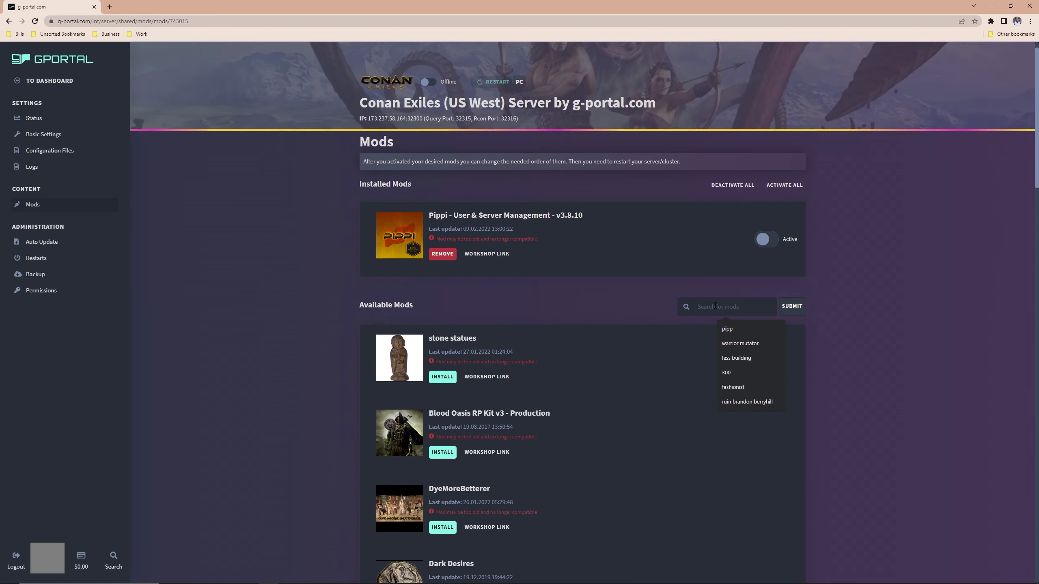
key(Down)
key(Down)
key(Down)
key(Down)
key(Down)
key(Down)
key(Down)
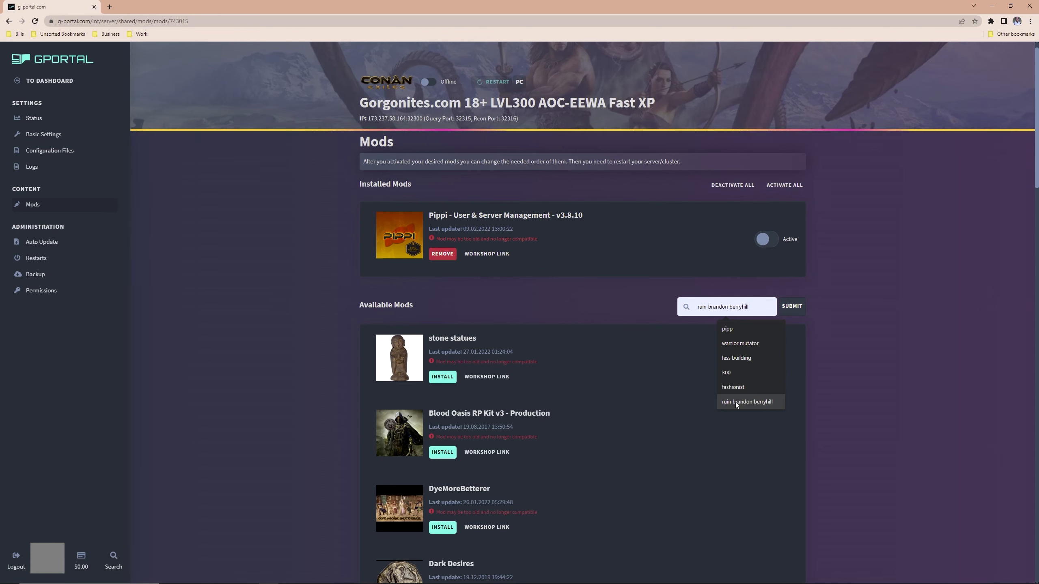
click(635, 312)
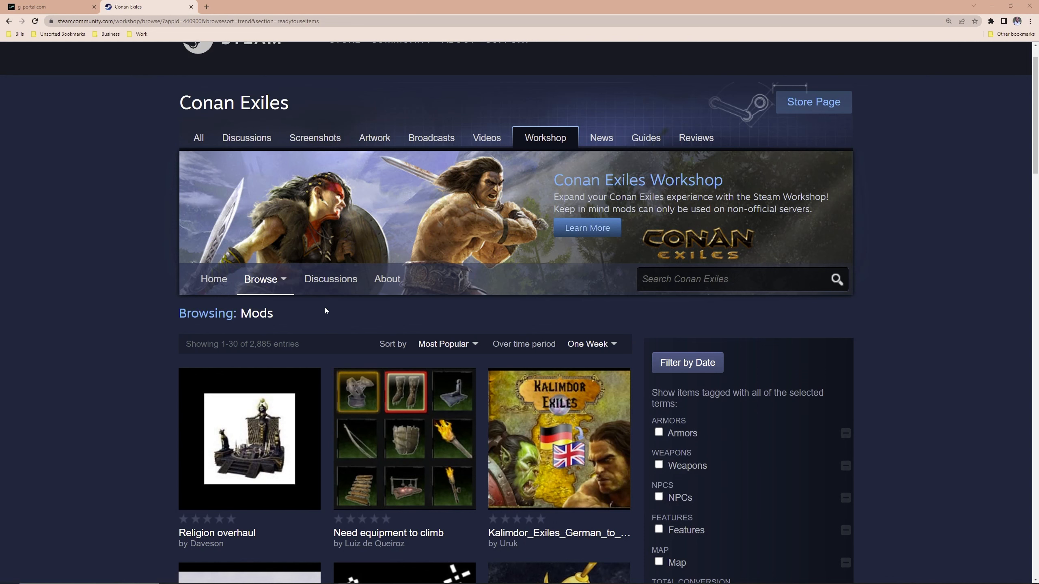
Show the most popular Conan Exiles Workshop mods over Six Months and browse the listed mods.
click(439, 346)
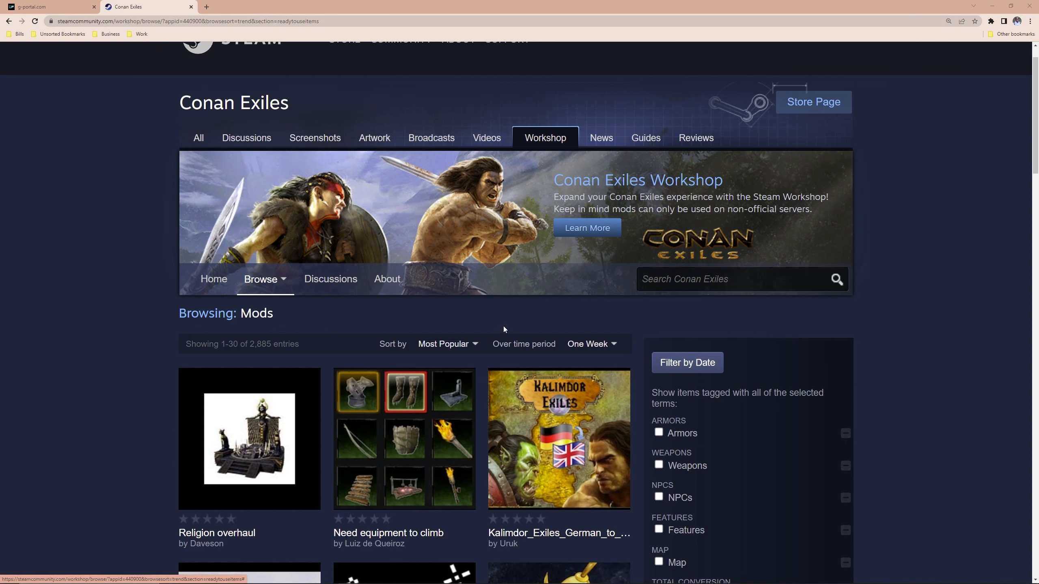
click(586, 343)
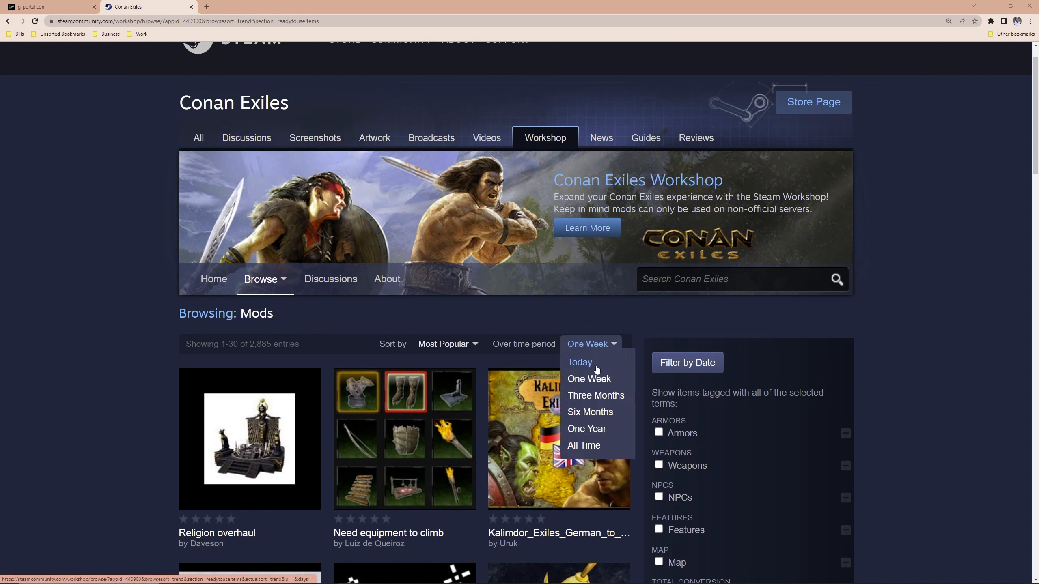
click(590, 412)
scroll(122, 318, down, 5)
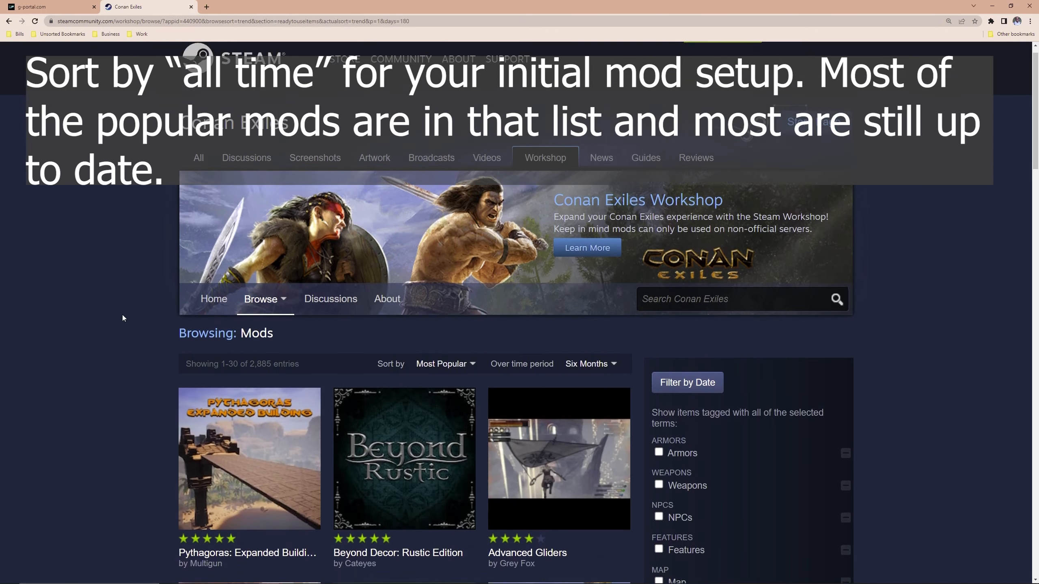
scroll(143, 286, down, 1)
scroll(192, 340, down, 2)
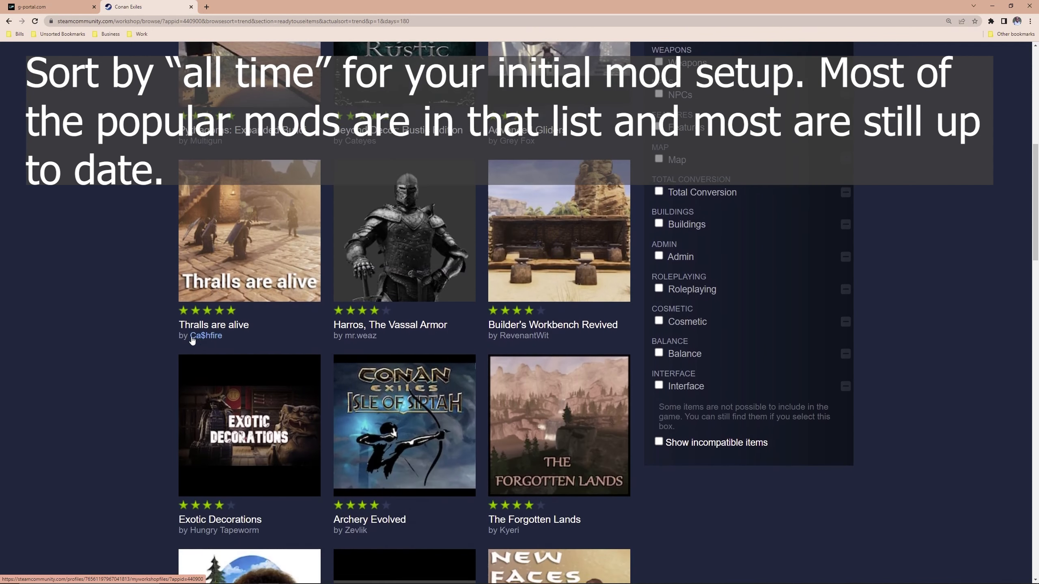
scroll(258, 328, down, 5)
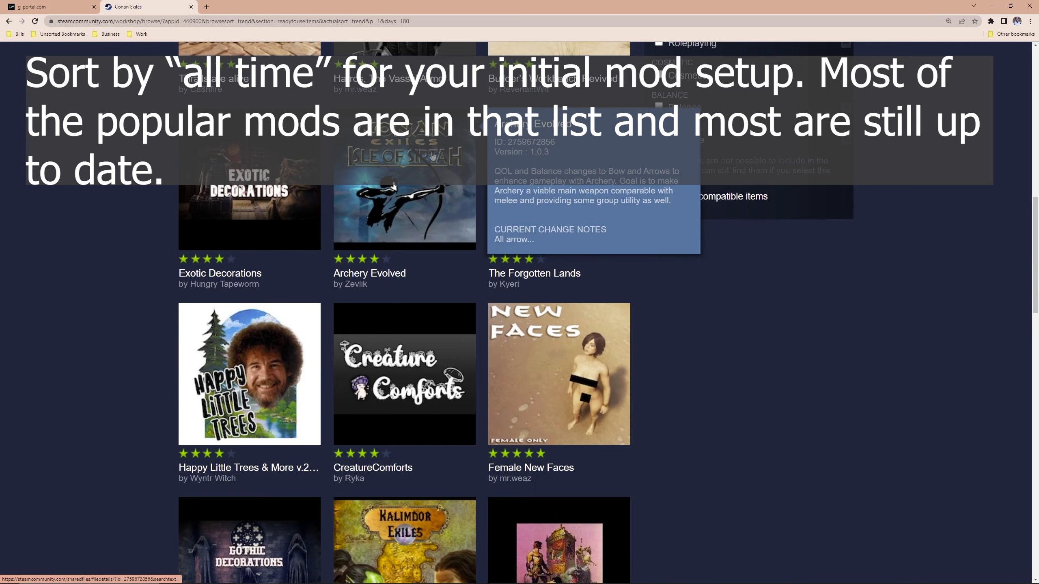
scroll(600, 346, down, 7)
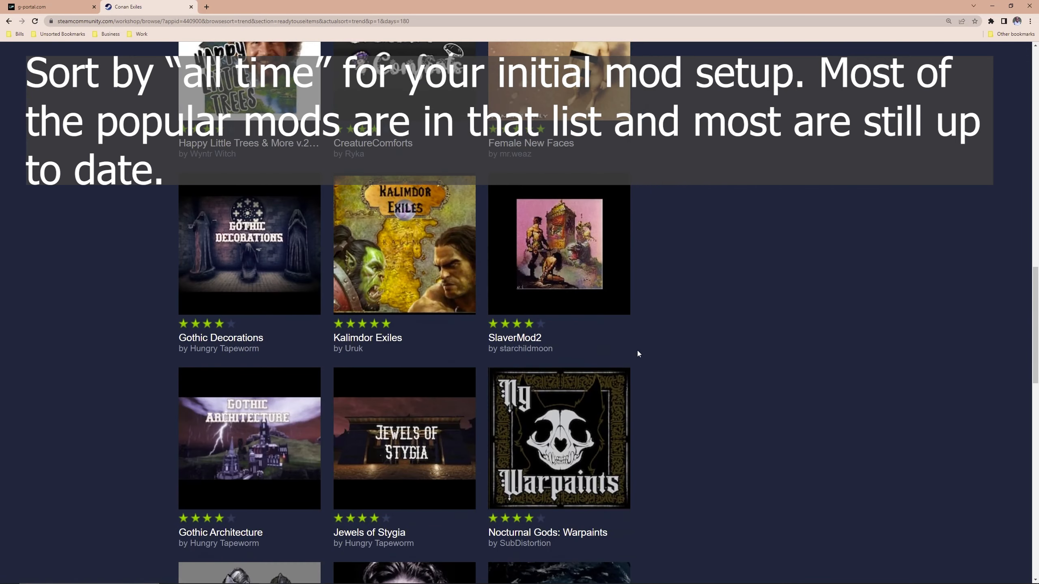
scroll(658, 349, up, 20)
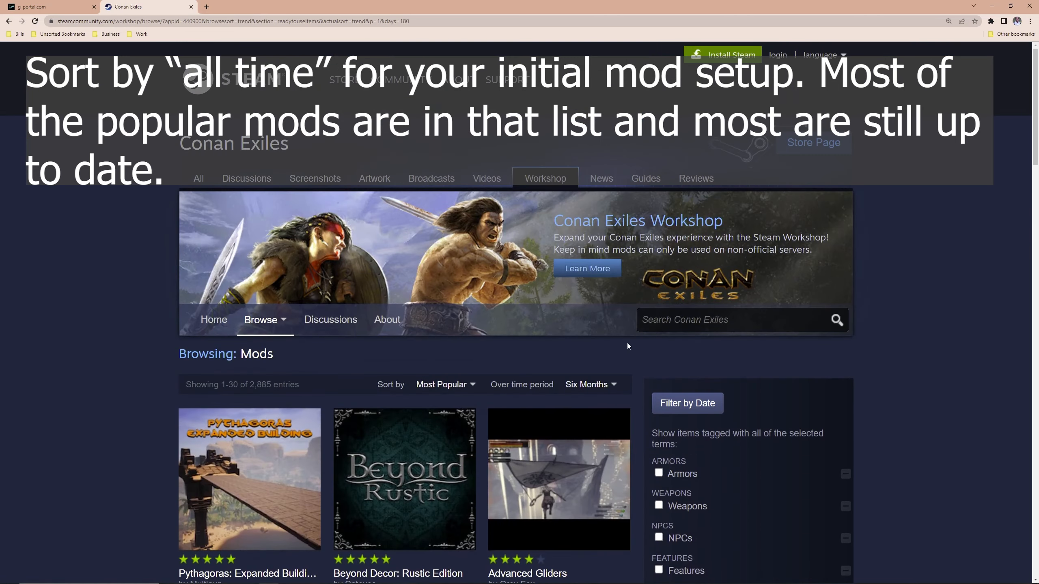
Set the Workshop's popularity period to All Time and browse the mods, reading the short descriptions such as Pickup+.
click(582, 386)
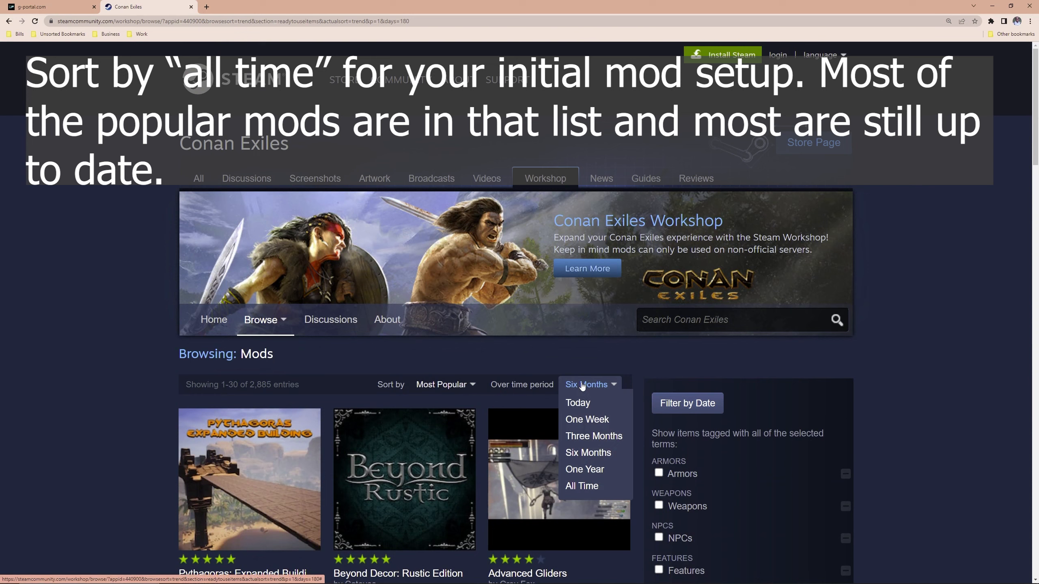
click(585, 487)
scroll(41, 303, down, 6)
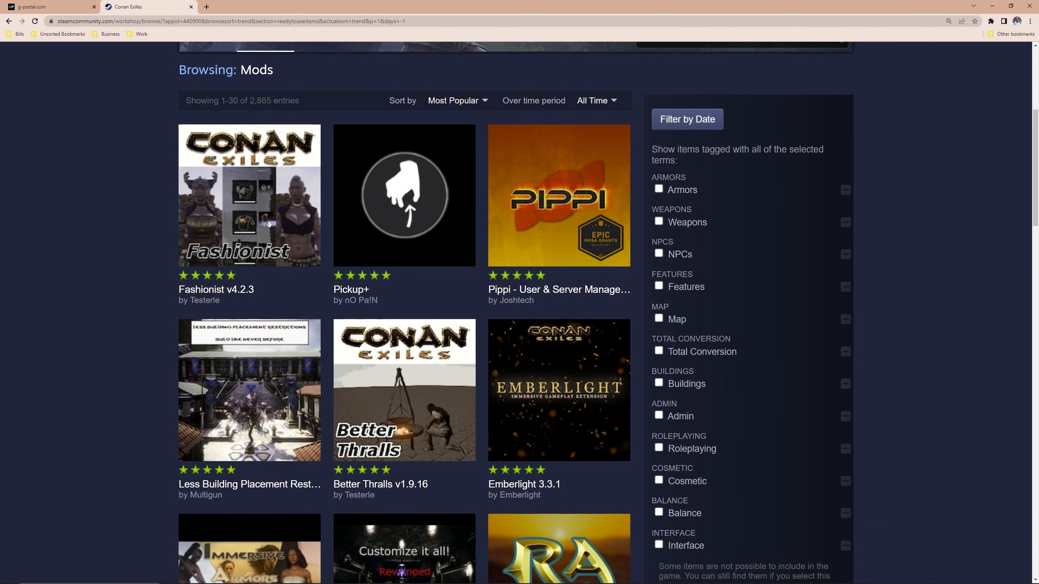
mouse_move(264, 241)
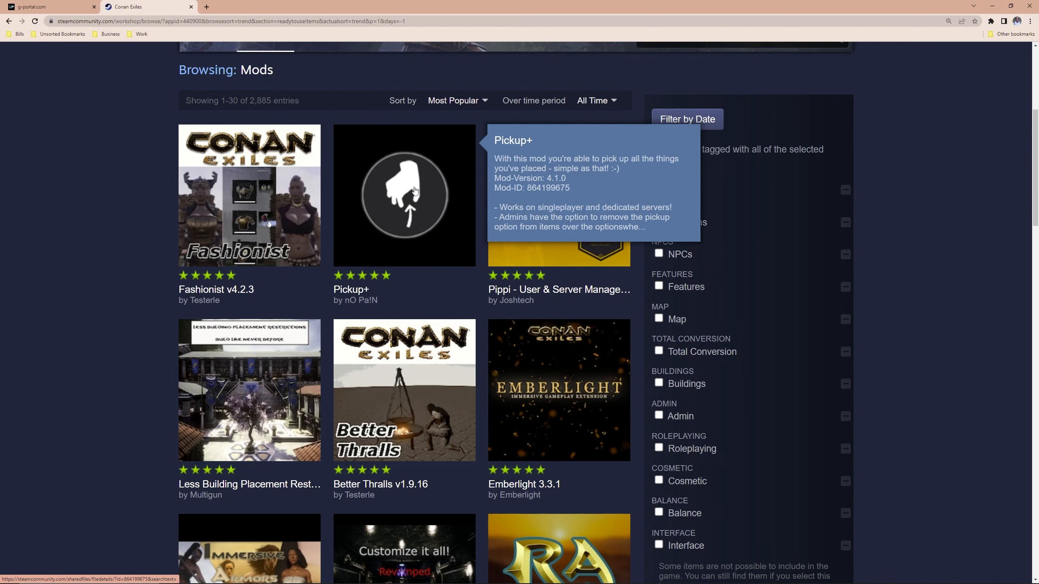
scroll(414, 189, down, 1)
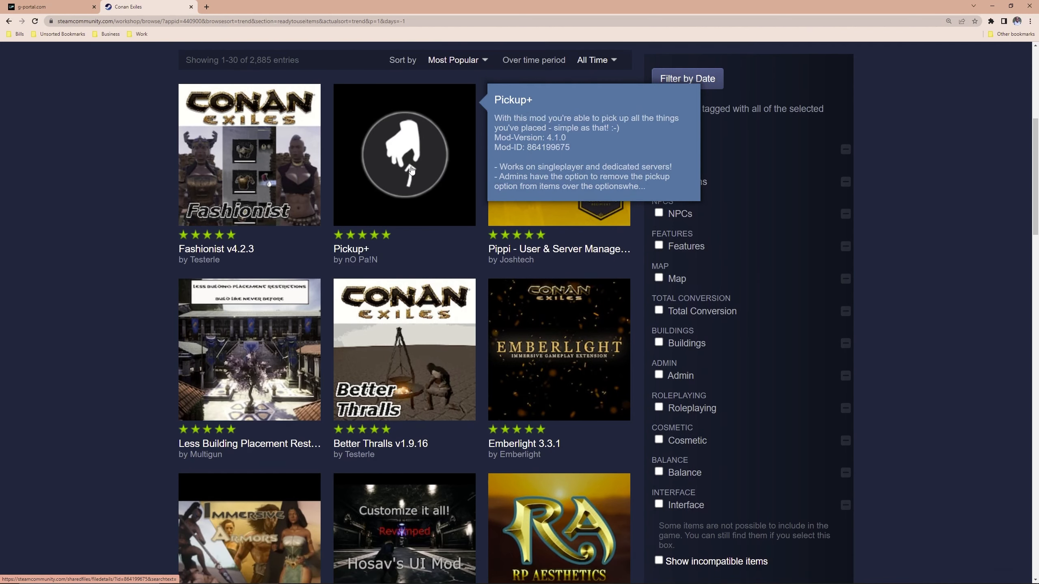
scroll(415, 185, down, 6)
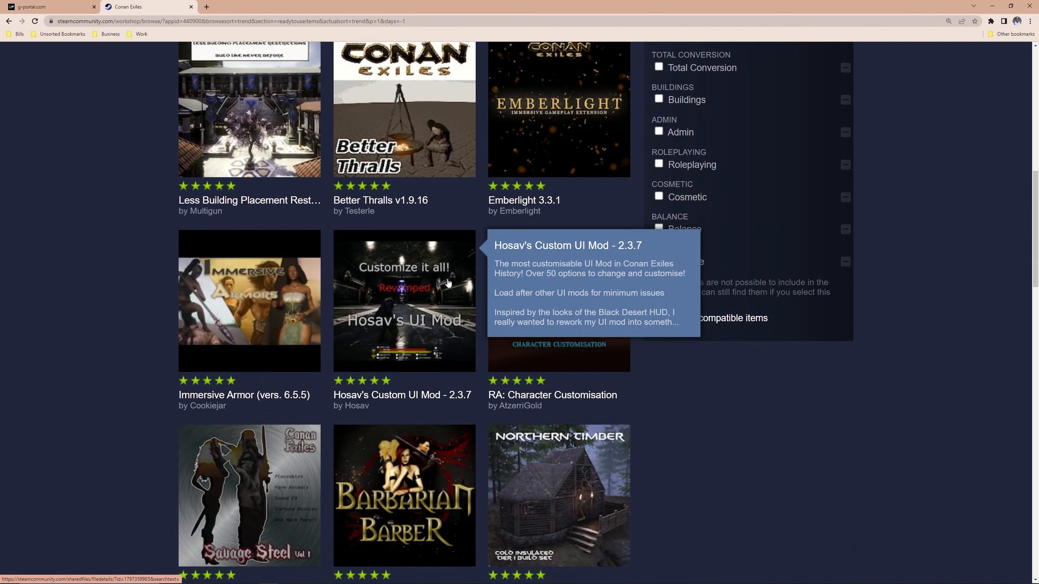
scroll(417, 290, up, 14)
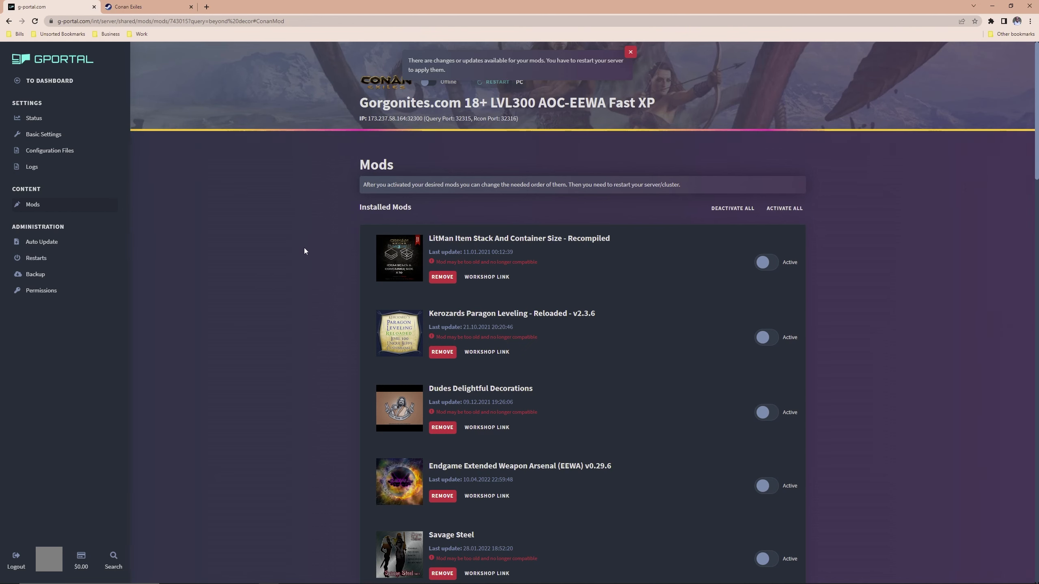
Review the order of the server's installed mods, highlighting the Endgame Extended Weapon Arsenal (EEWA) title and clearing the selection.
scroll(250, 225, down, 1)
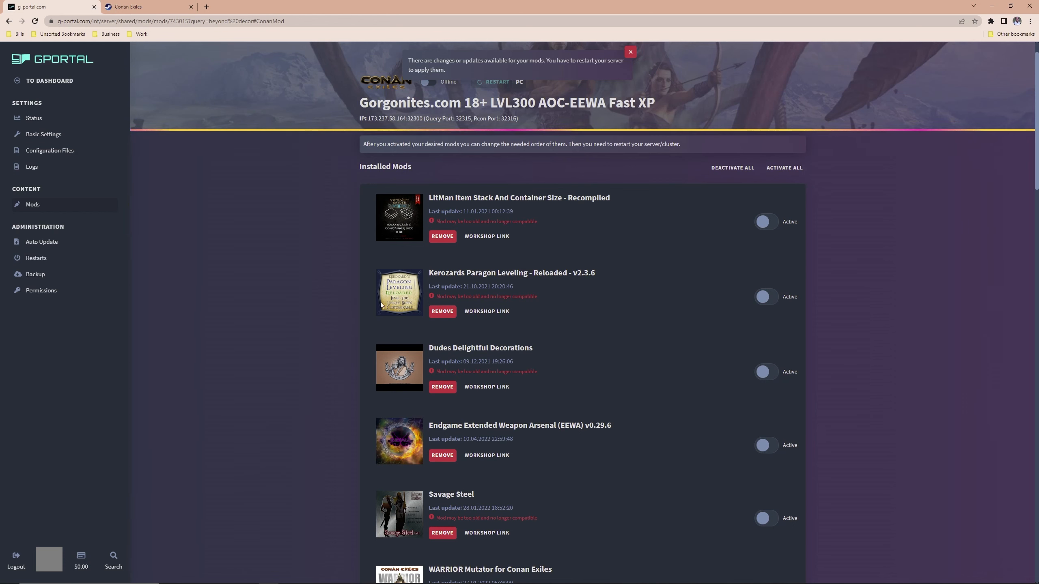
scroll(384, 383, down, 7)
scroll(385, 384, down, 2)
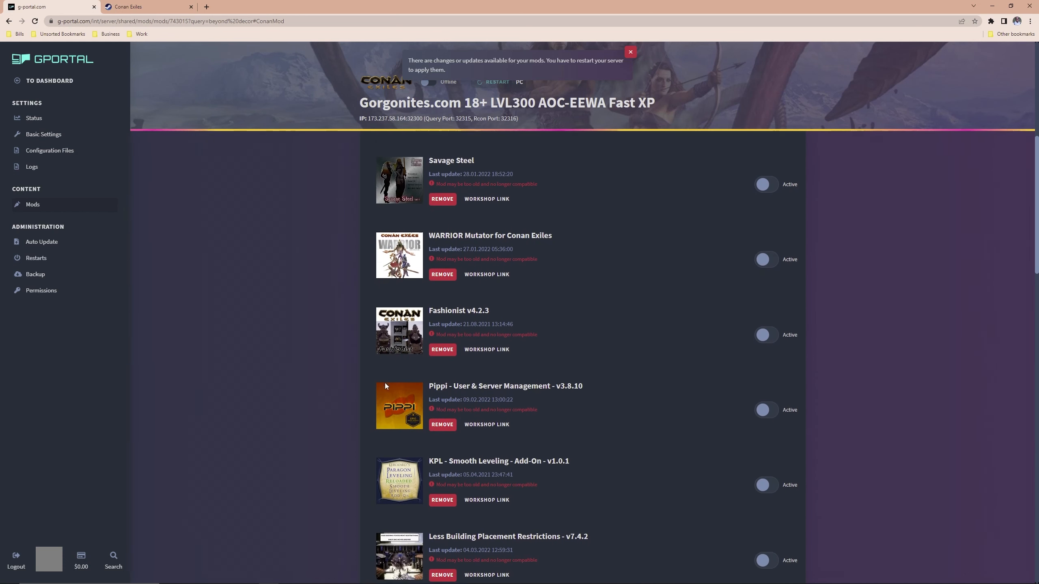
scroll(384, 384, up, 7)
scroll(385, 383, up, 3)
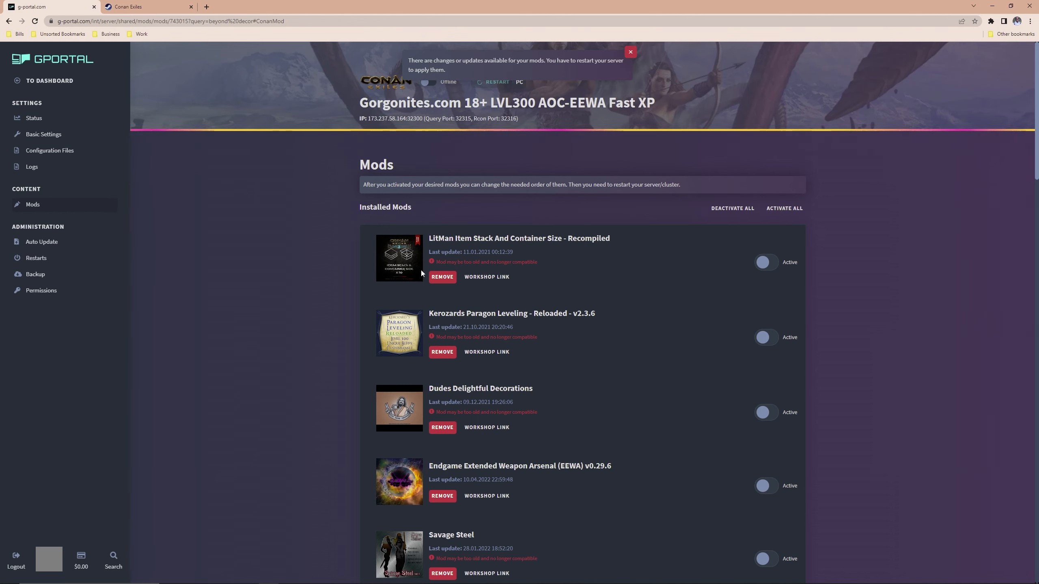
scroll(400, 228, down, 2)
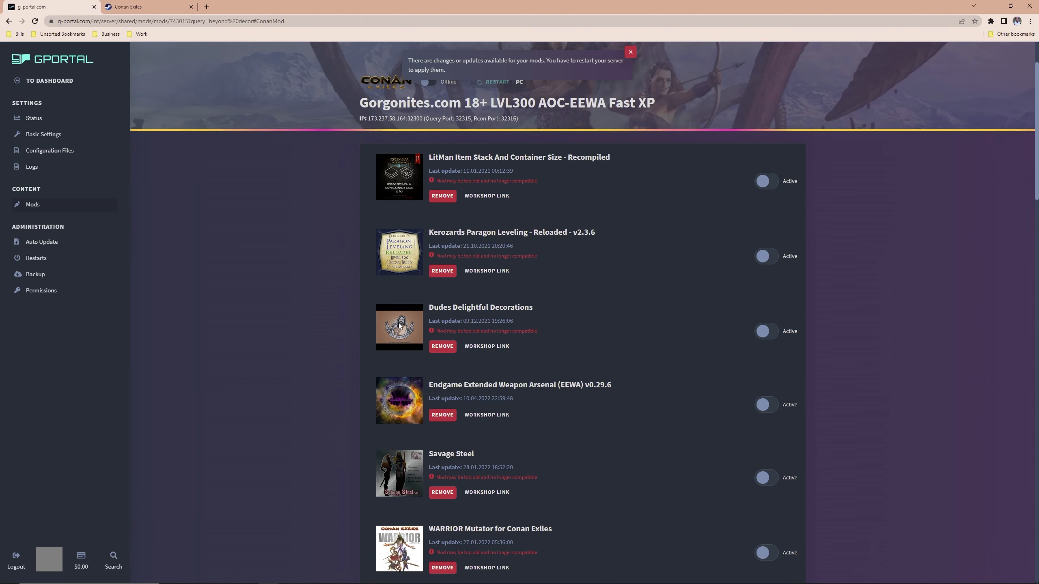
scroll(400, 325, down, 3)
drag(613, 263, 429, 264)
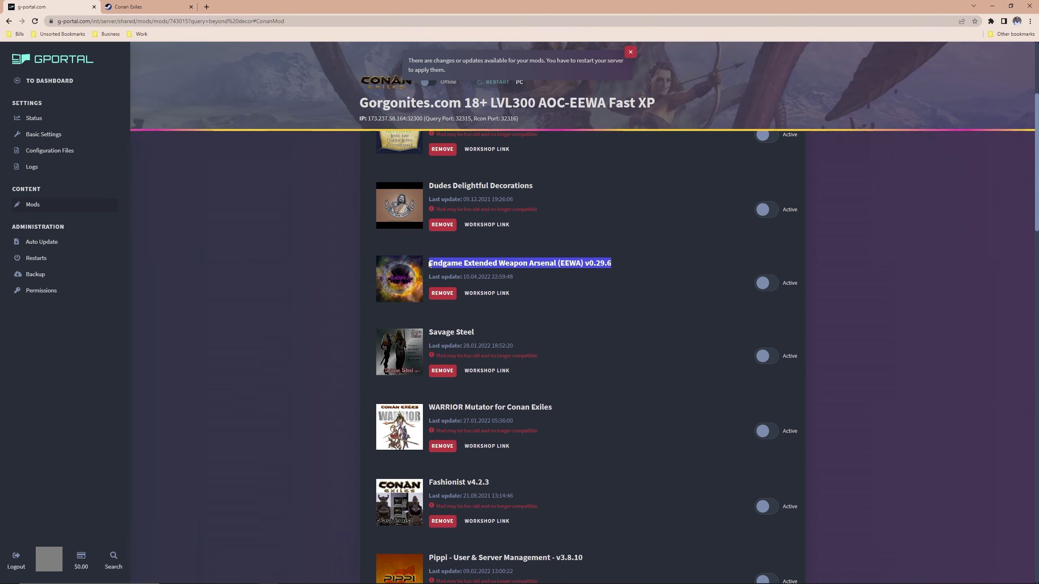
click(429, 263)
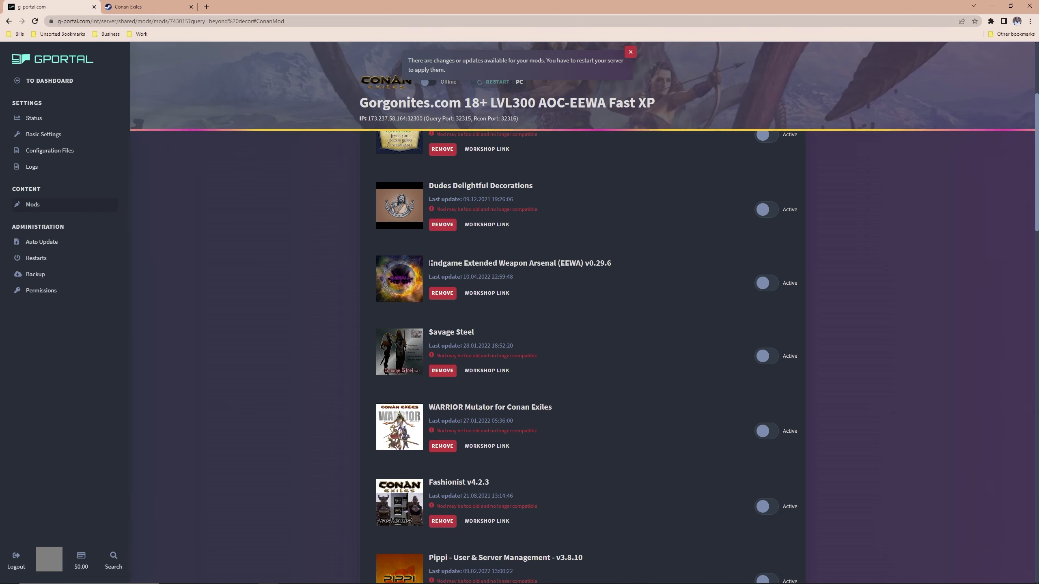
Review the installed mods down to Pippi - User & Server Management, highlighting that mod's title and clearing the selection.
scroll(423, 271, down, 2)
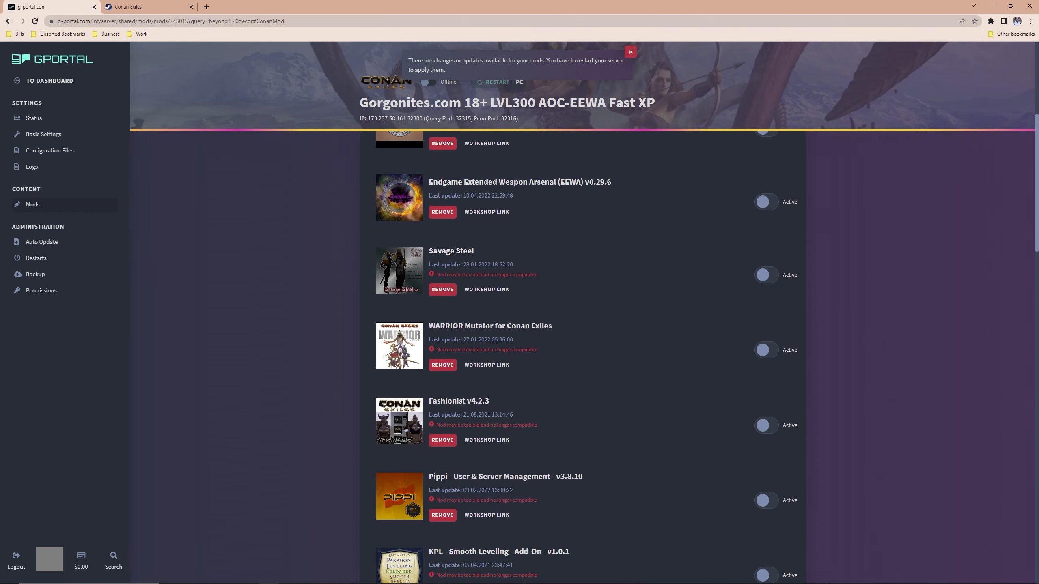
scroll(455, 244, down, 12)
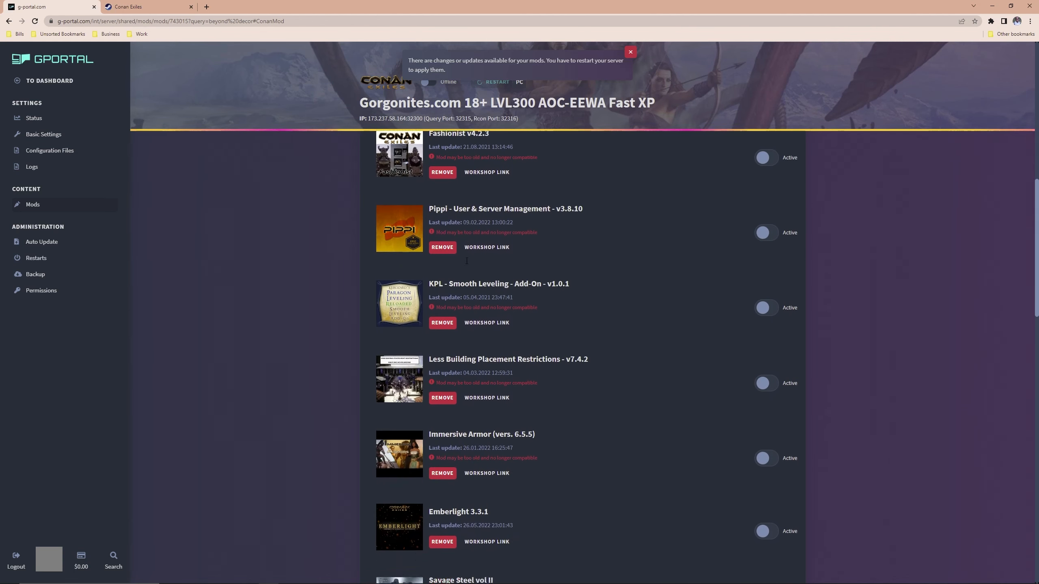
scroll(467, 386, up, 17)
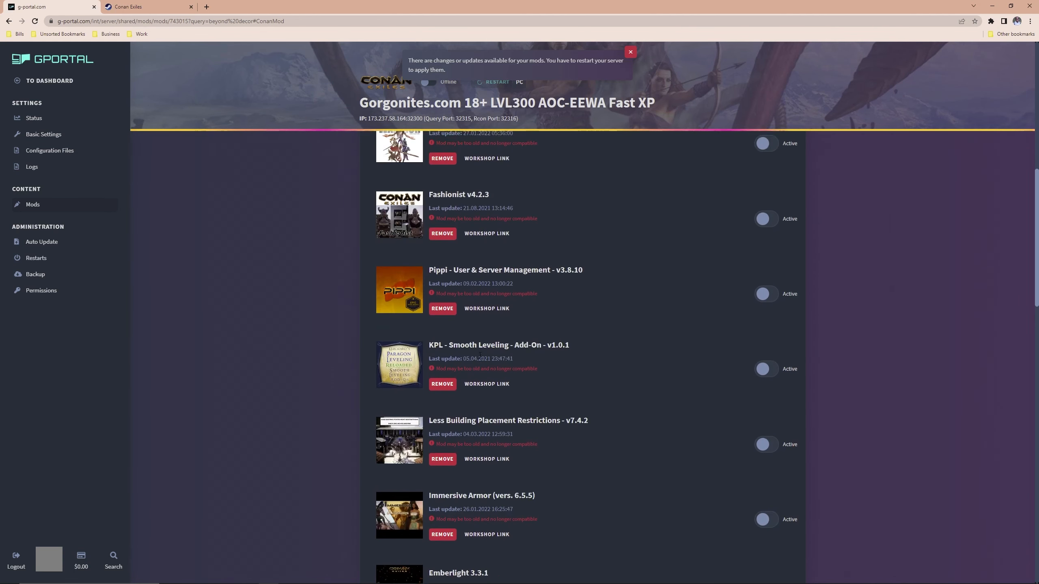
scroll(481, 356, down, 6)
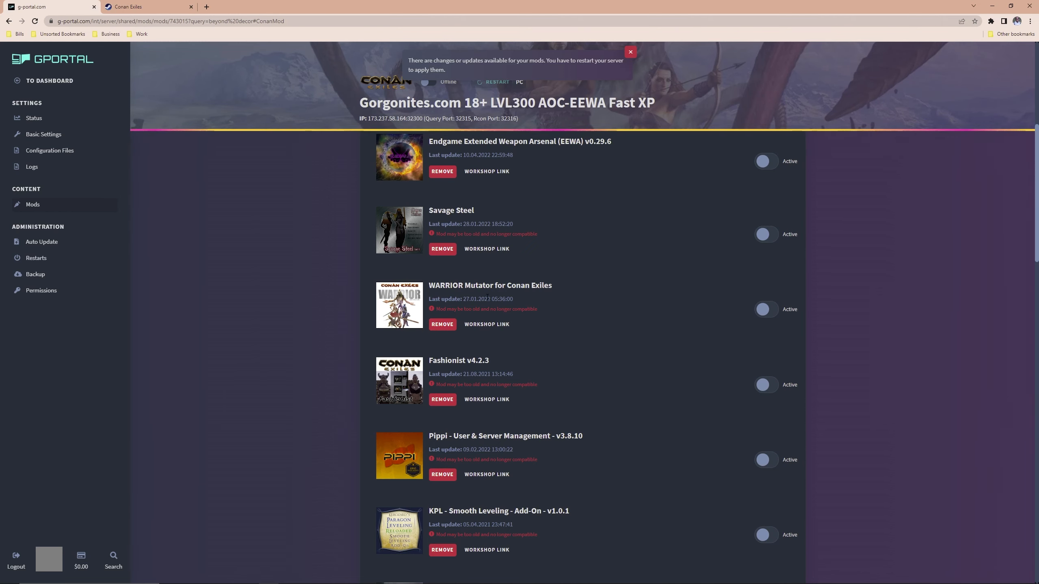
scroll(417, 286, down, 3)
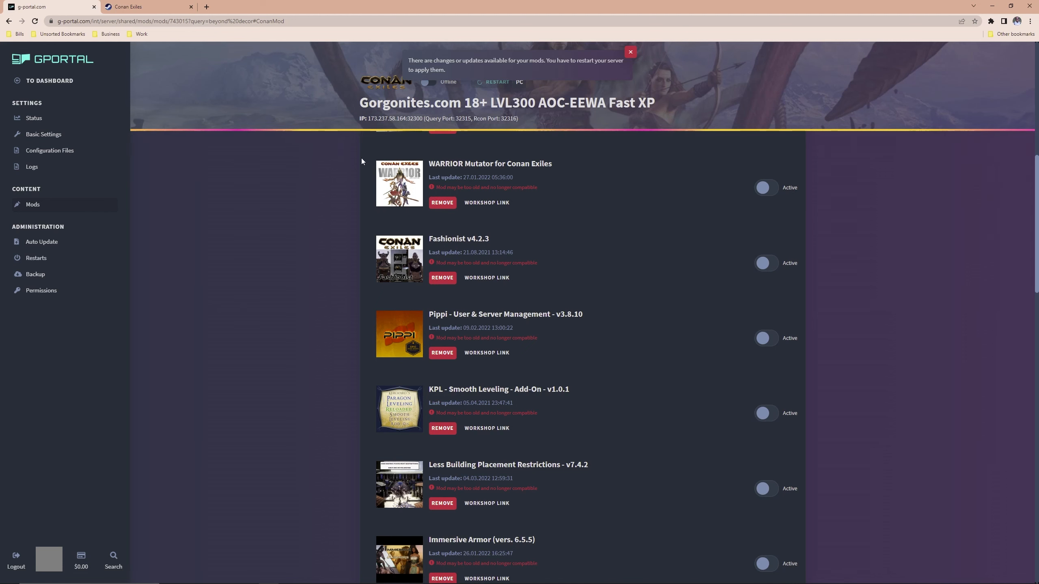
scroll(415, 255, down, 3)
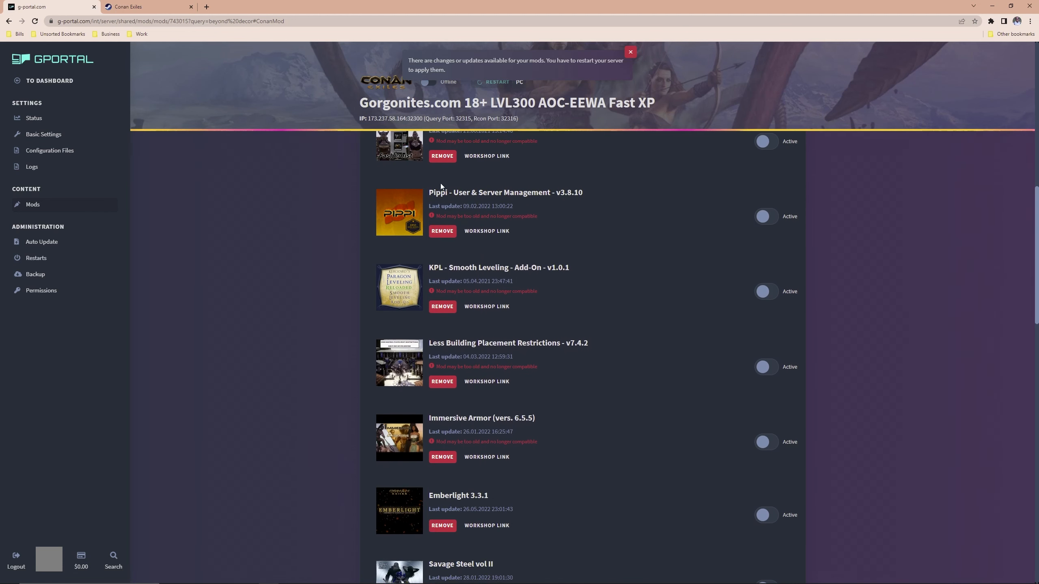
drag(595, 197, 429, 196)
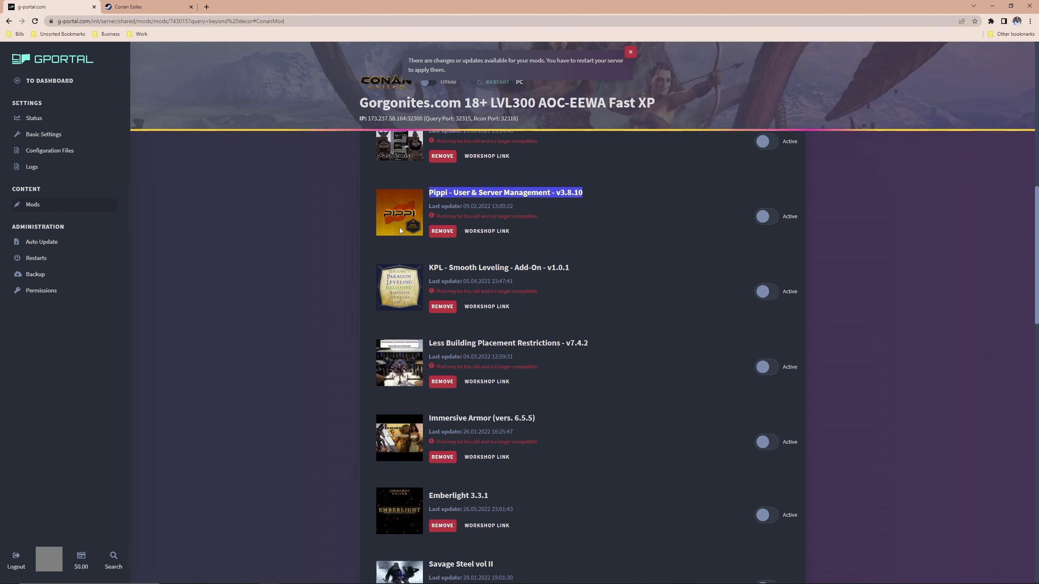
click(455, 194)
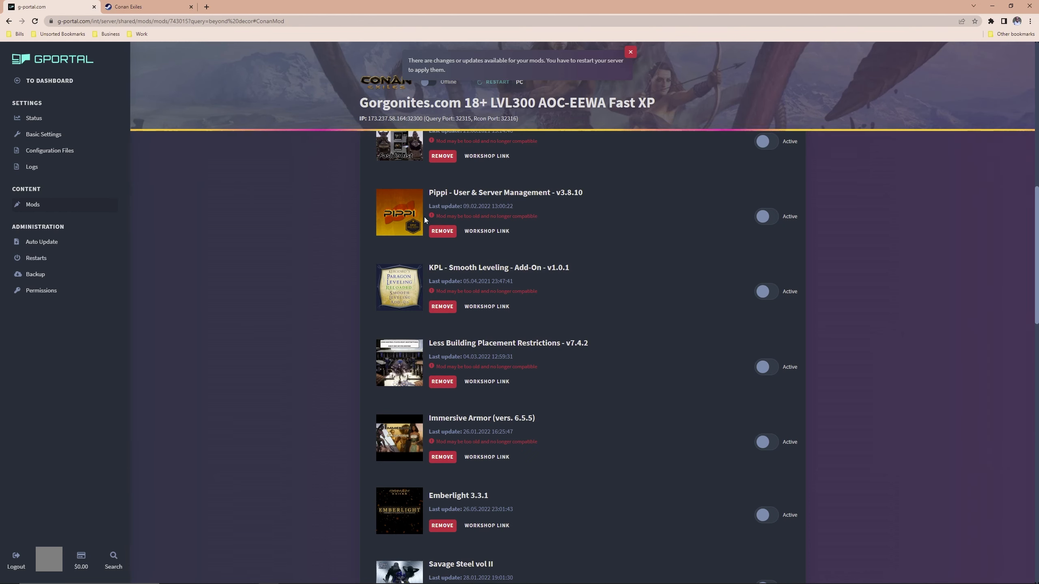
Examine the installed mods' load order from the start of the list through KPL - Smooth Leveling, Immersive Armor, Emberlight and Unlock Plus.
scroll(319, 212, down, 2)
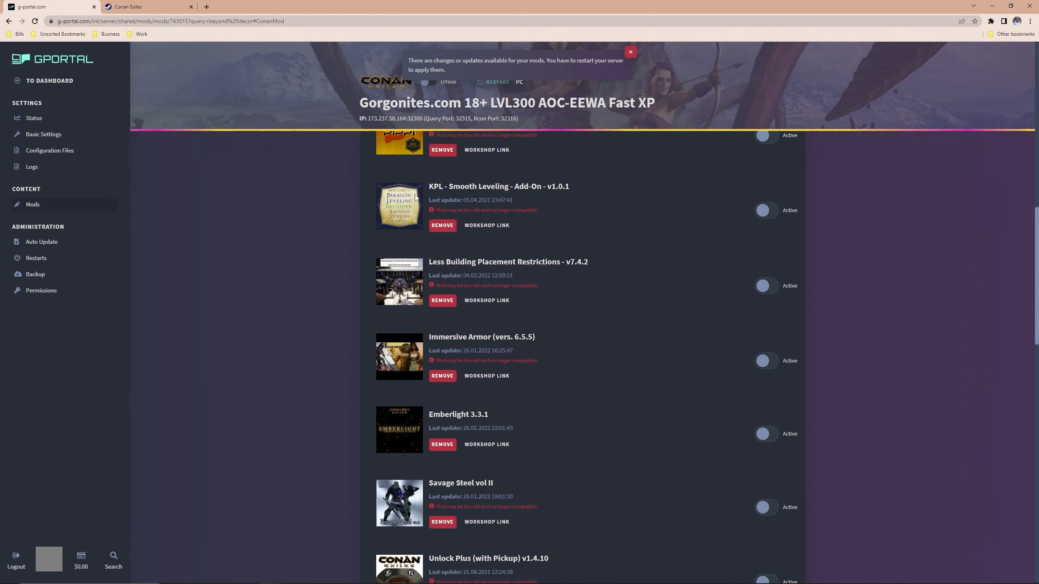
scroll(416, 222, up, 4)
scroll(405, 254, up, 12)
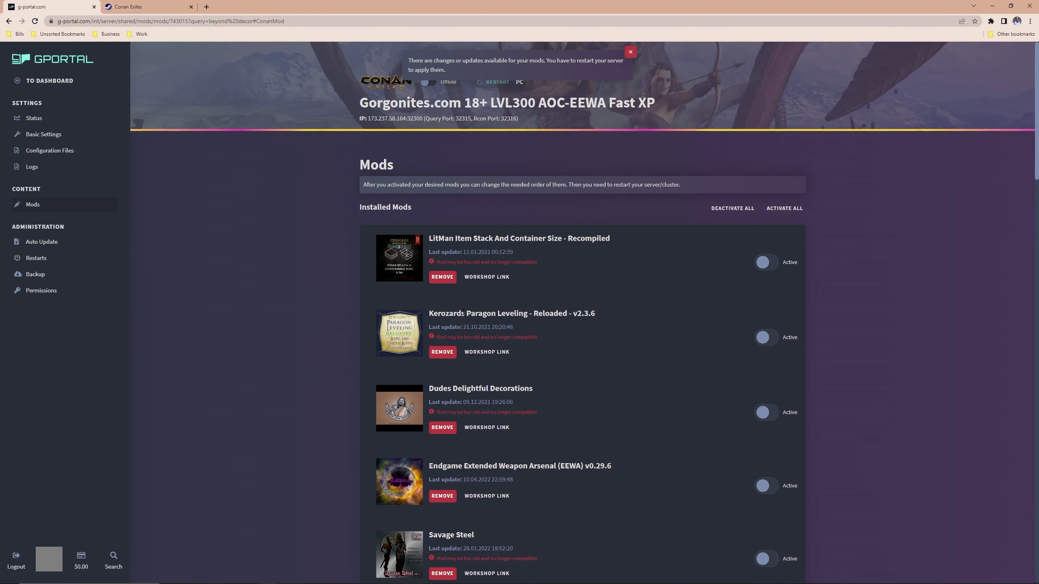
scroll(398, 322, down, 15)
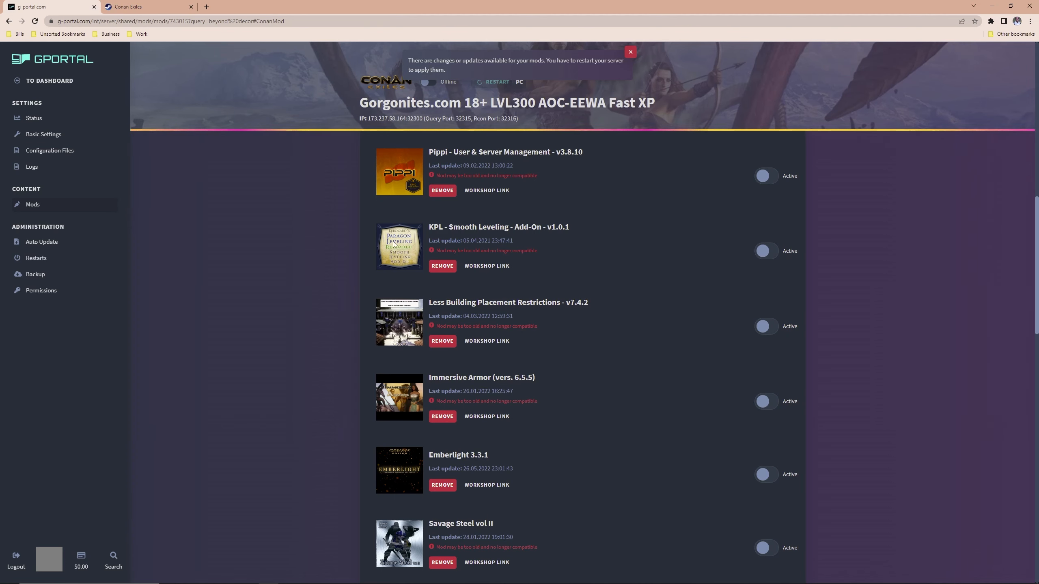
scroll(394, 248, down, 1)
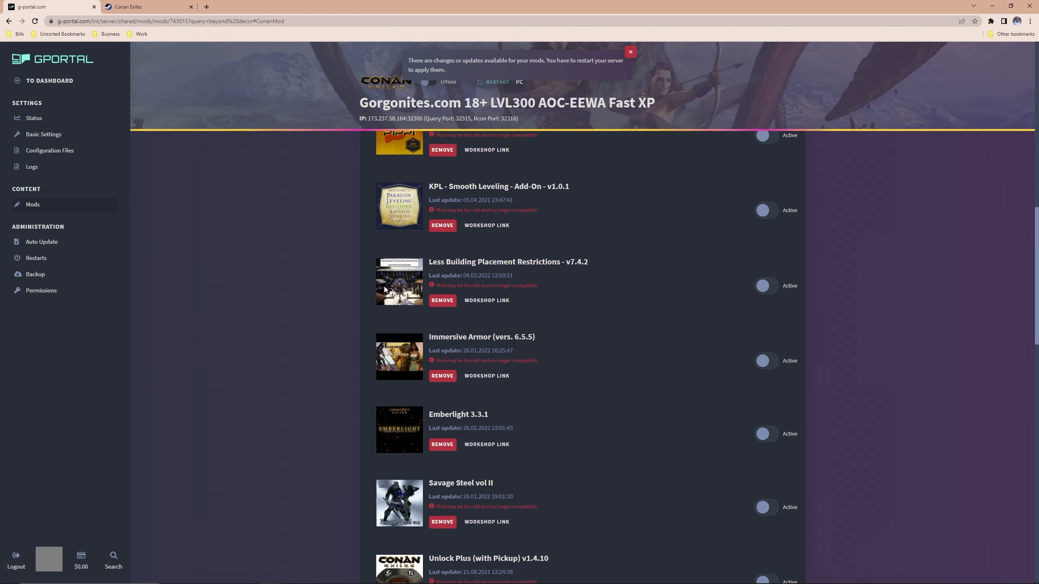
scroll(398, 281, up, 1)
scroll(387, 311, down, 1)
scroll(408, 287, down, 3)
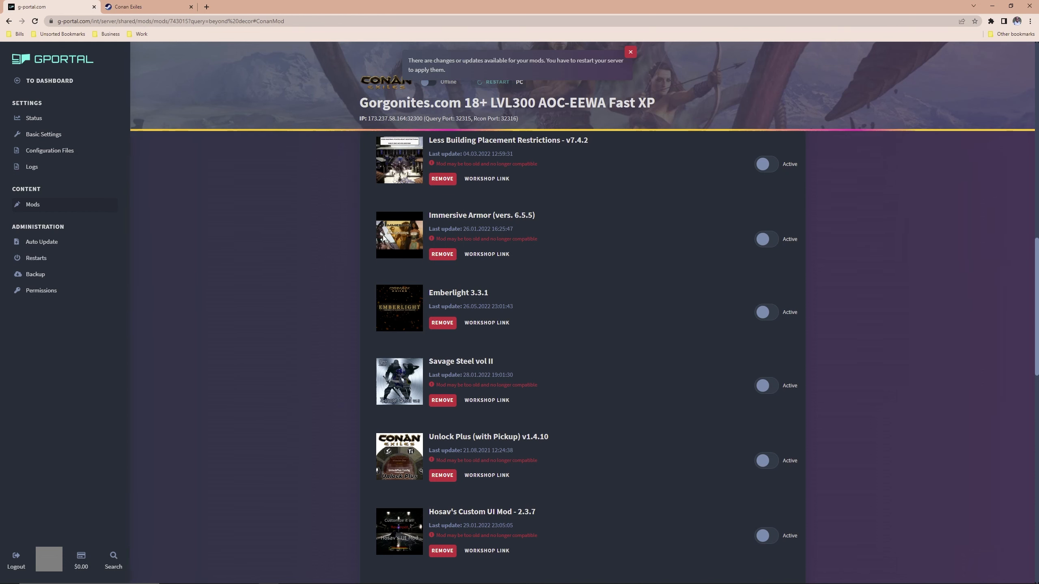
scroll(339, 258, down, 2)
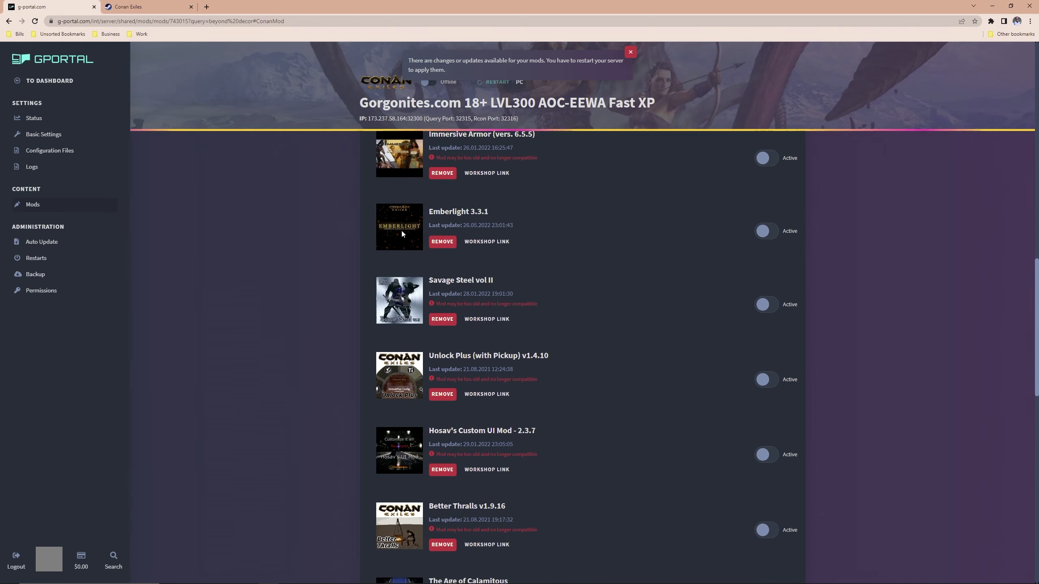
scroll(407, 253, down, 1)
scroll(446, 263, down, 1)
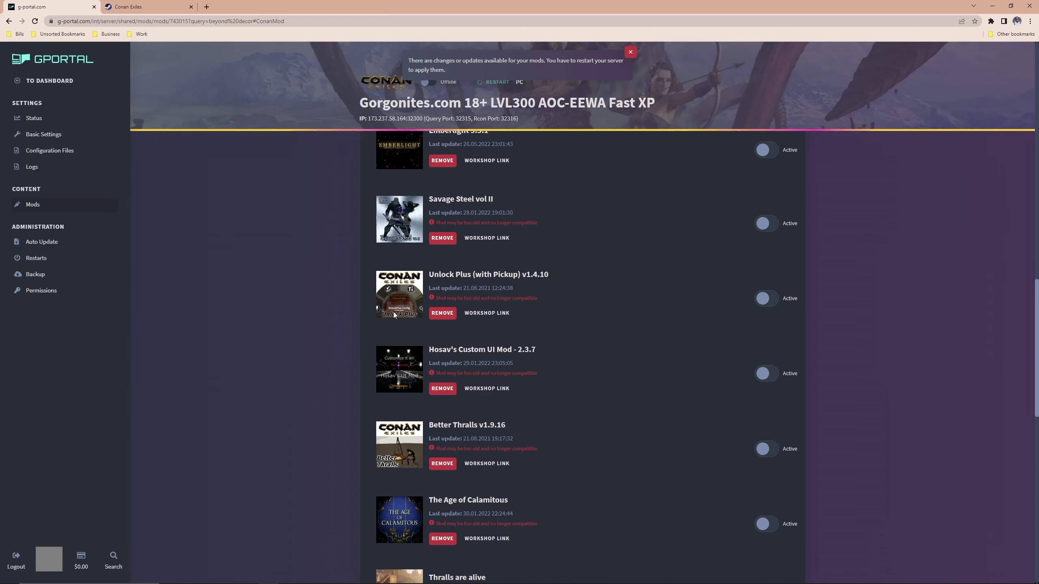
Review Hosav's Custom UI Mod and Better Thralls in the installed list, highlighting each title in turn and clearing the selection.
scroll(399, 301, down, 3)
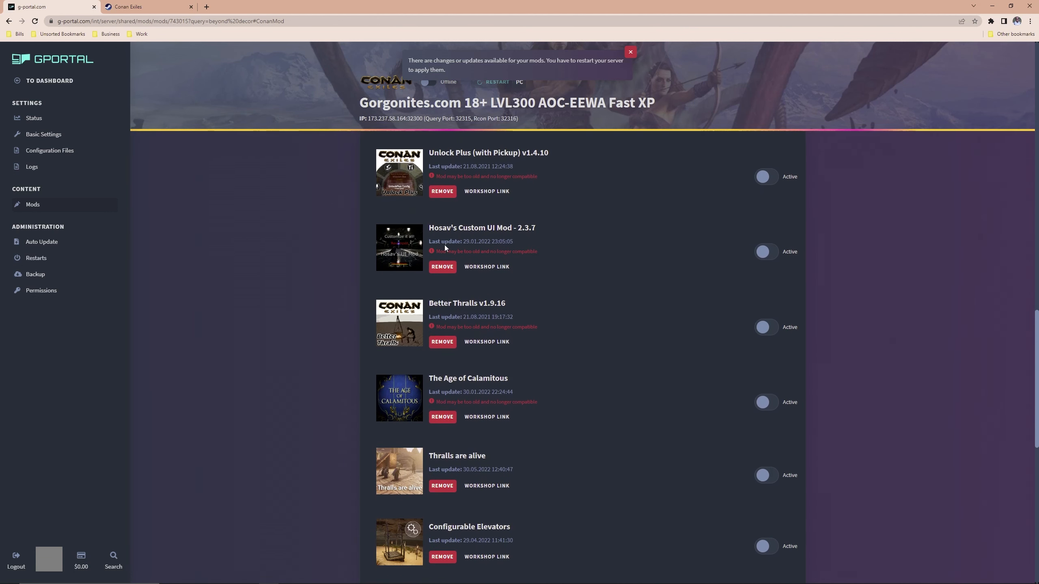
drag(428, 228, 529, 231)
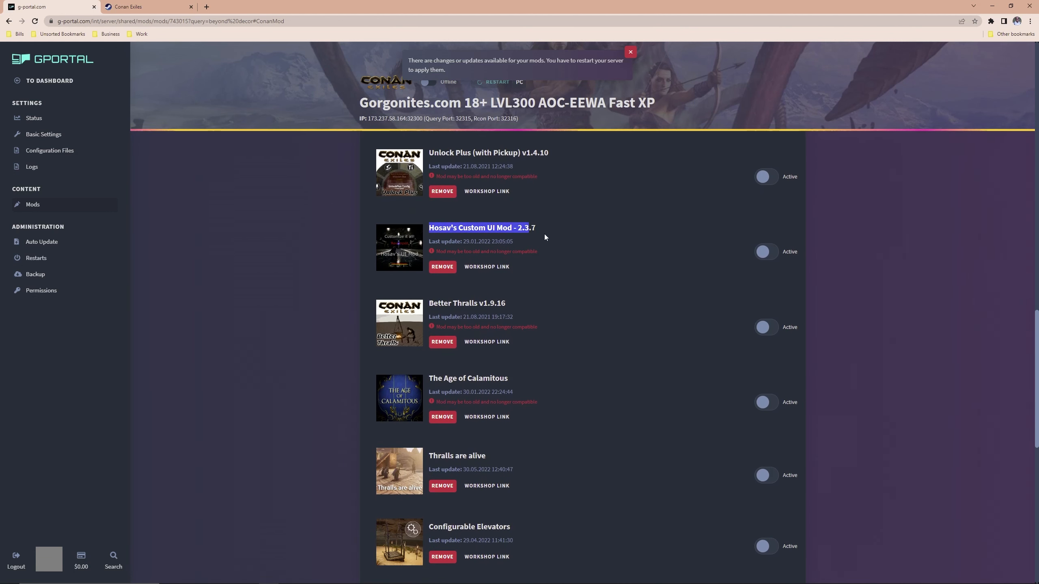
click(544, 237)
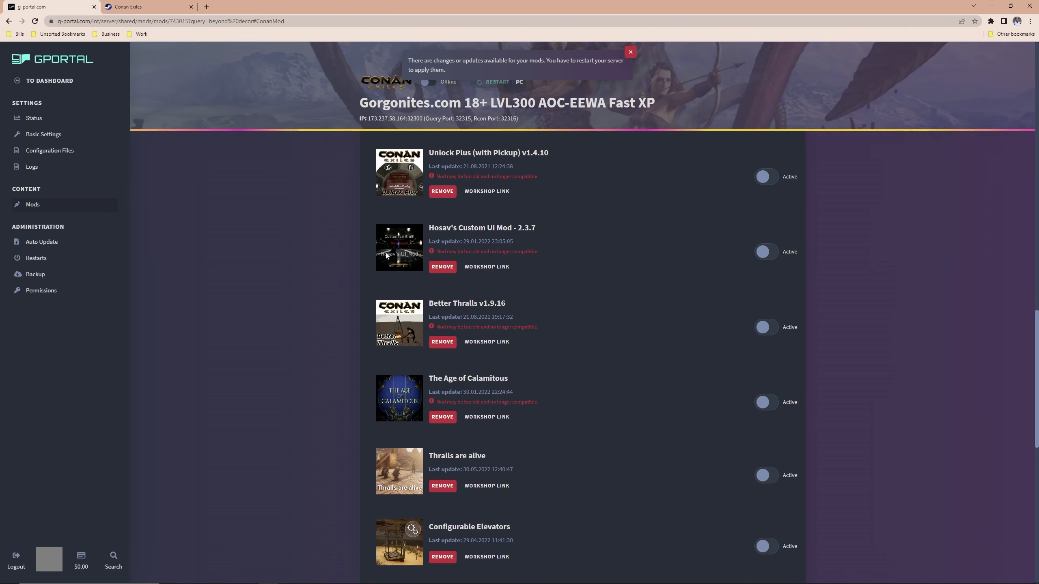
scroll(393, 229, down, 2)
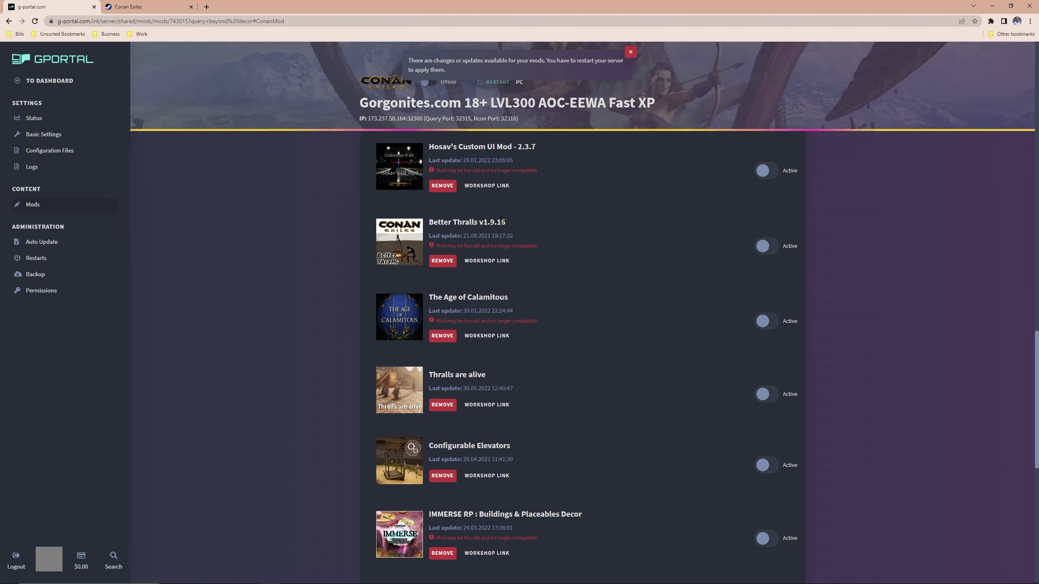
drag(501, 220, 429, 221)
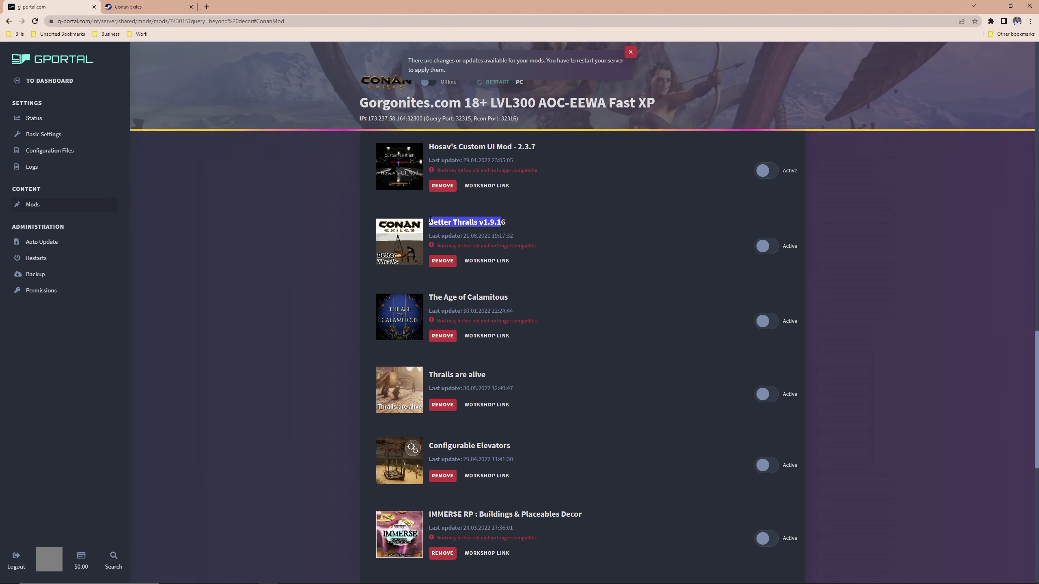
click(419, 236)
Examine the last installed mods, from The Age of Calamitous to Beyond Decor: Rustic Edition, and return to the start of the list.
scroll(398, 232, down, 2)
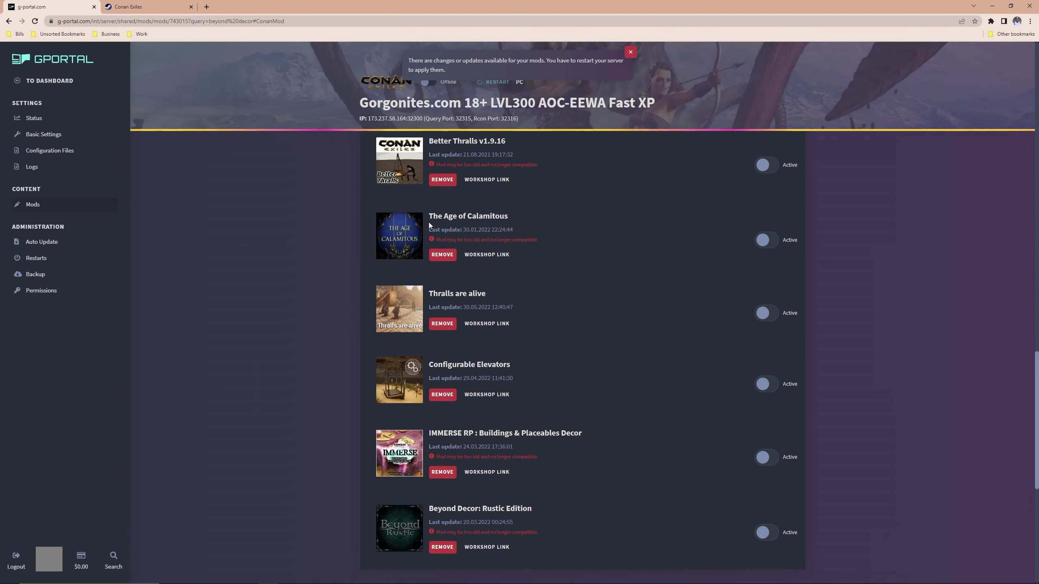
scroll(524, 217, down, 2)
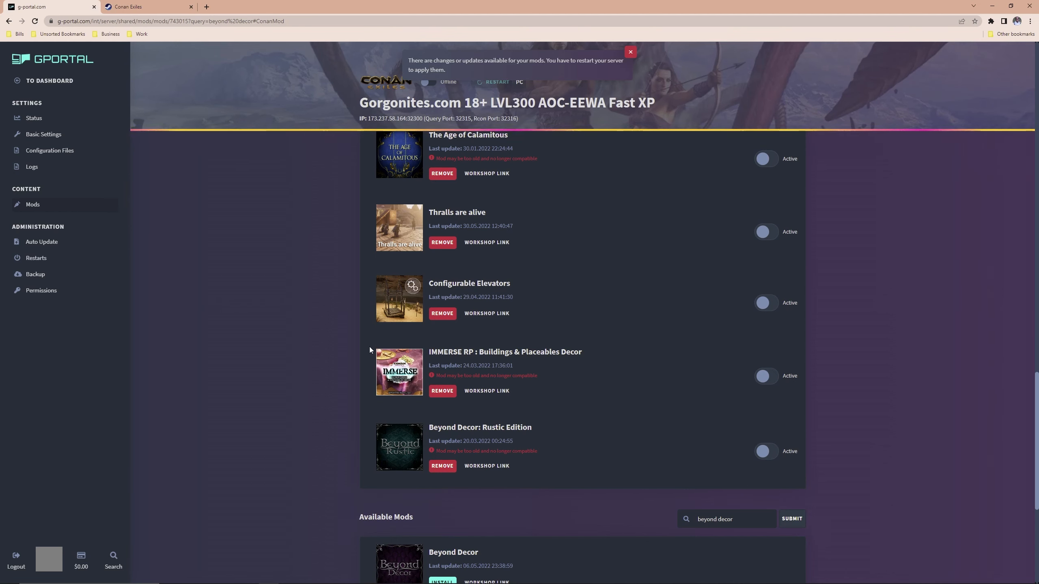
scroll(369, 340, down, 2)
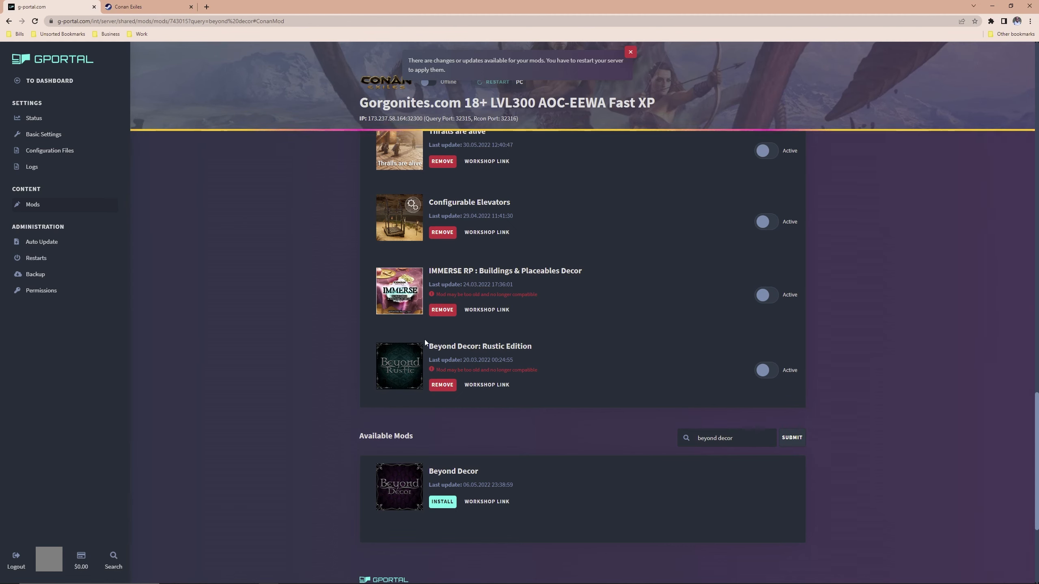
scroll(425, 340, up, 1)
scroll(413, 357, up, 9)
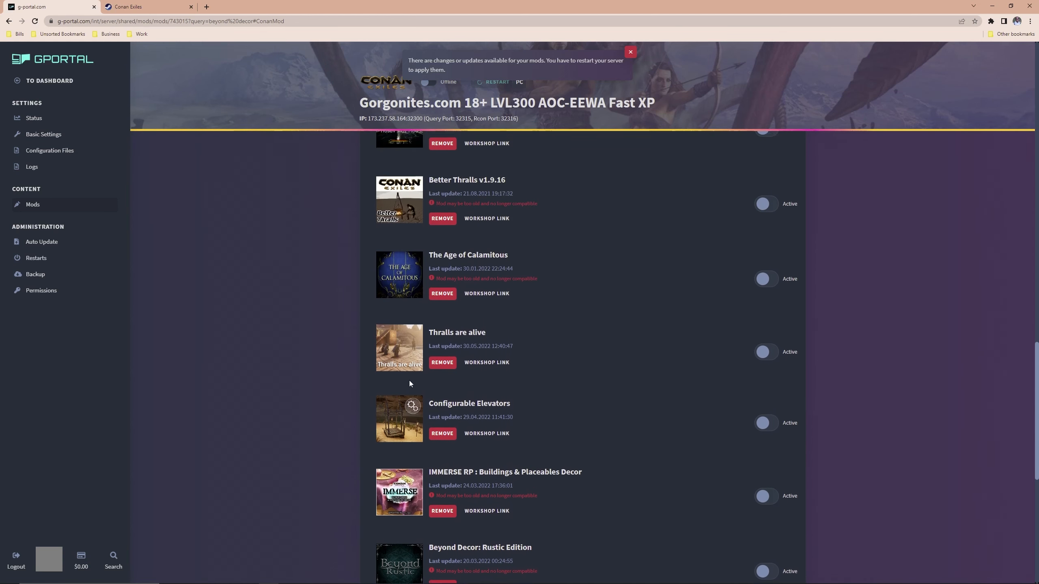
scroll(414, 372, up, 4)
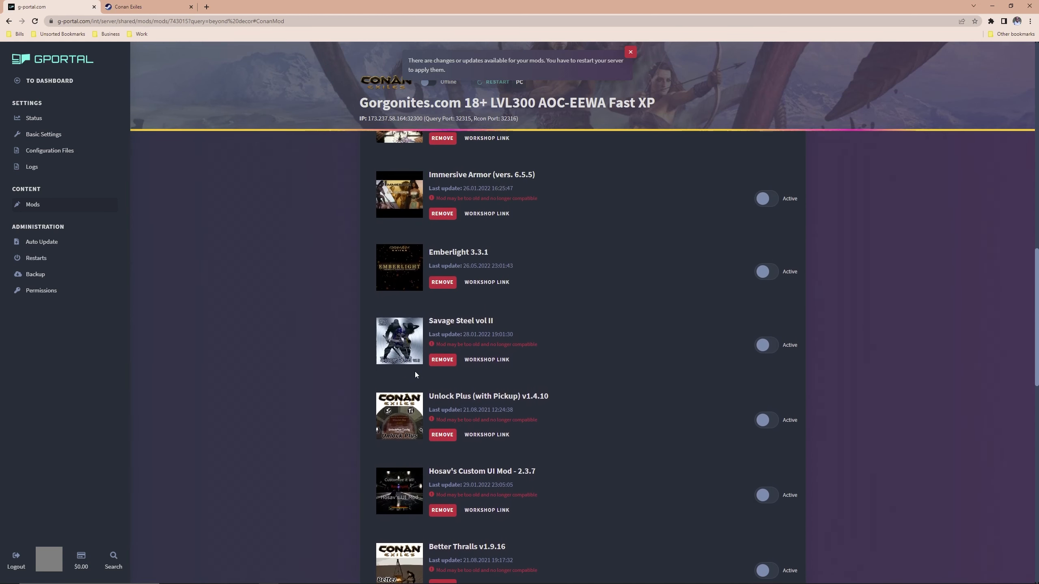
scroll(414, 372, up, 7)
scroll(416, 374, up, 1)
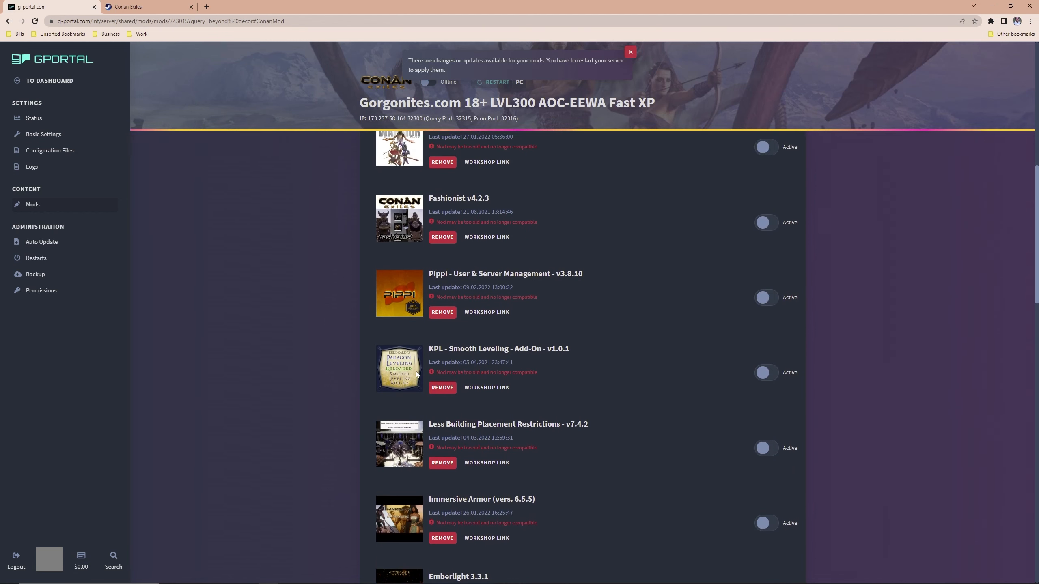
scroll(415, 374, up, 12)
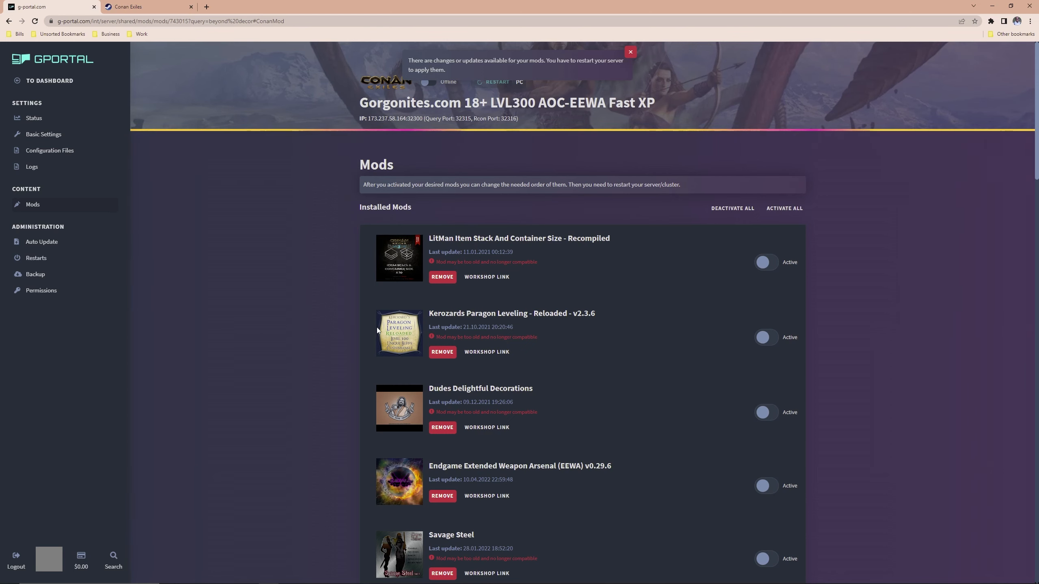
Open the Steam Workshop page of the installed Beyond Decor: Rustic Edition mod and continue past the content warning.
scroll(377, 328, down, 5)
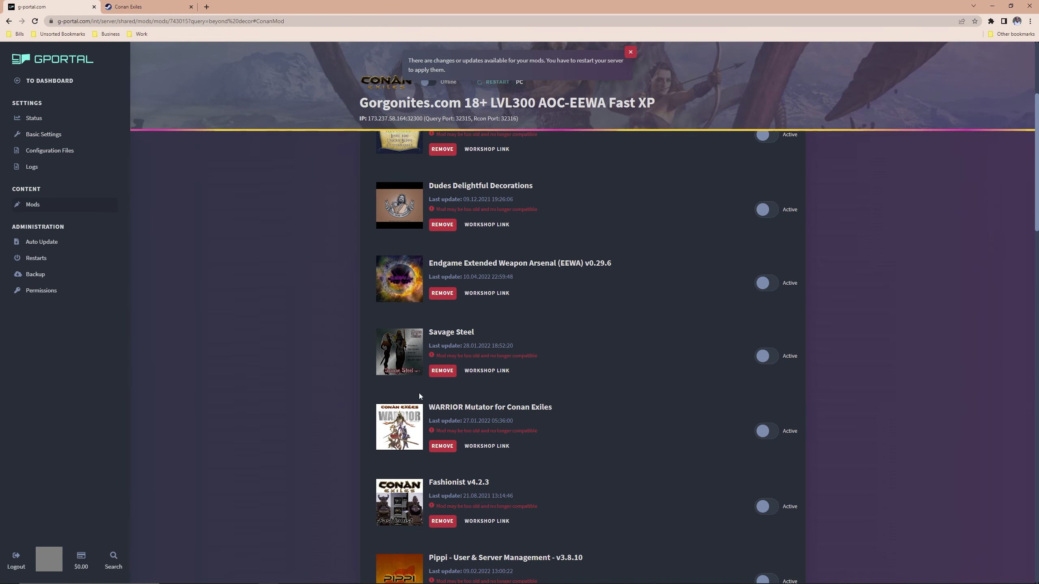
scroll(420, 394, down, 20)
scroll(456, 354, down, 2)
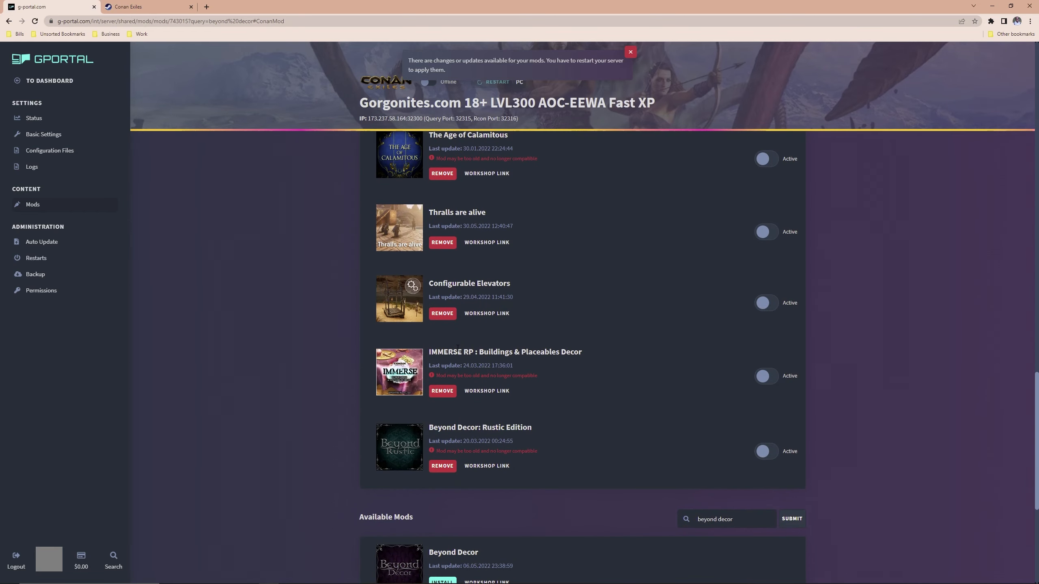
click(482, 466)
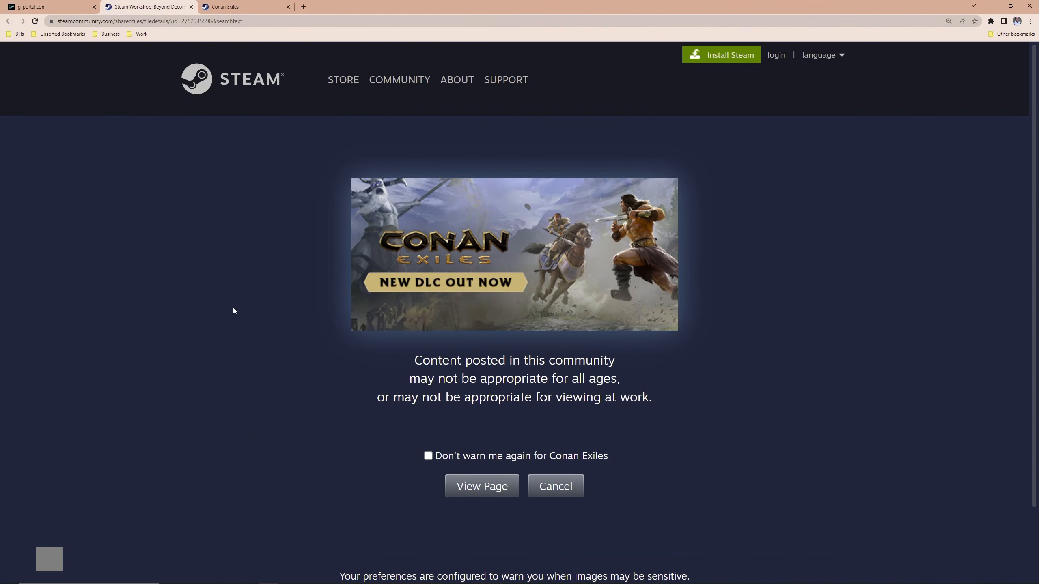
click(482, 487)
Read the Beyond Decor: Rustic Edition description down to its Contents section and highlight the stated number of items.
scroll(391, 407, down, 10)
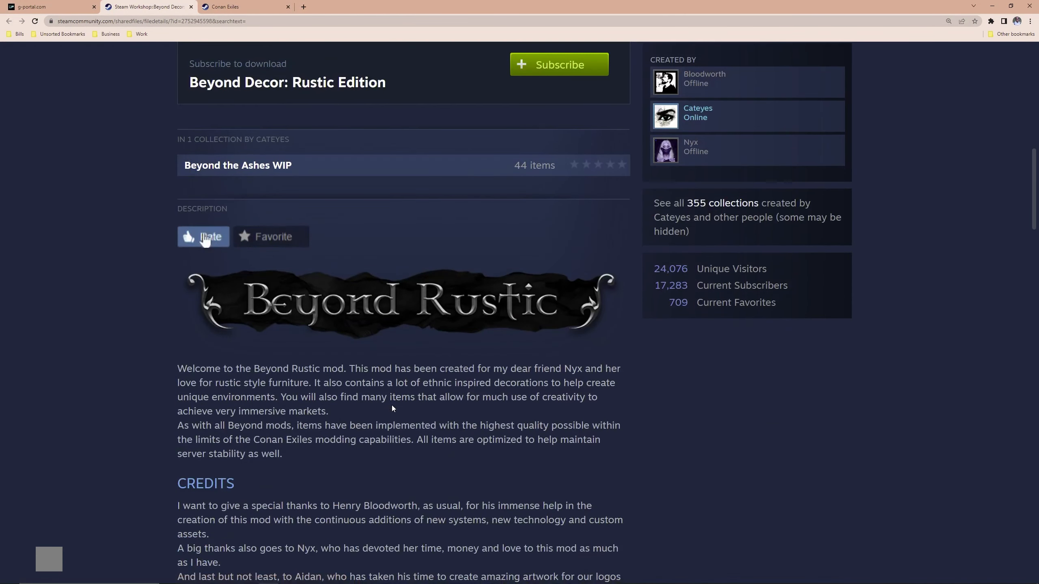
scroll(392, 409, down, 8)
scroll(329, 385, down, 1)
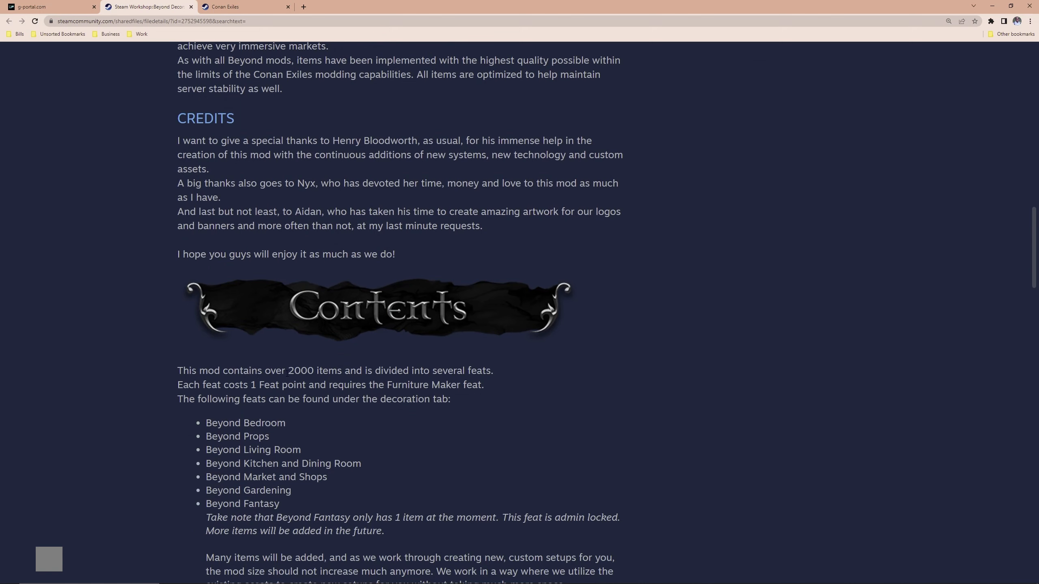
drag(289, 374, 323, 374)
Check the Beyond Decor: Rustic Edition file size in the mod's details, highlighting the value and clearing the selection.
scroll(321, 399, up, 20)
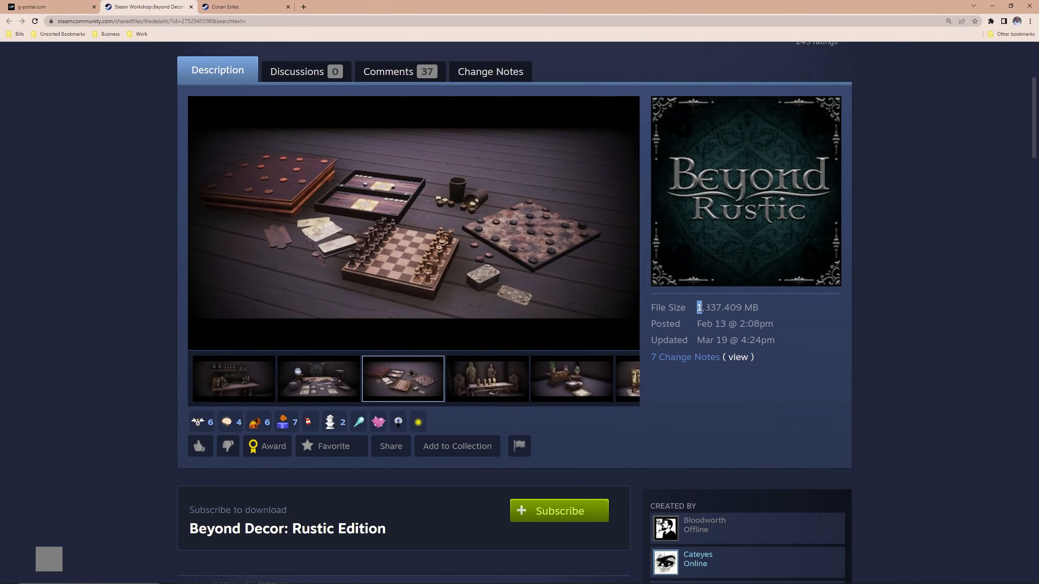
drag(701, 307, 744, 306)
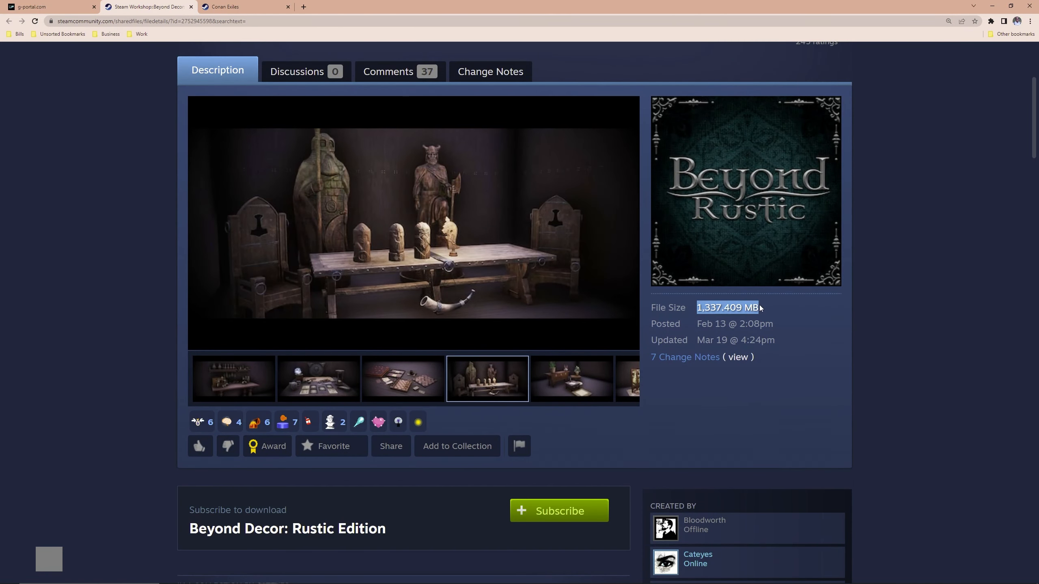
click(760, 305)
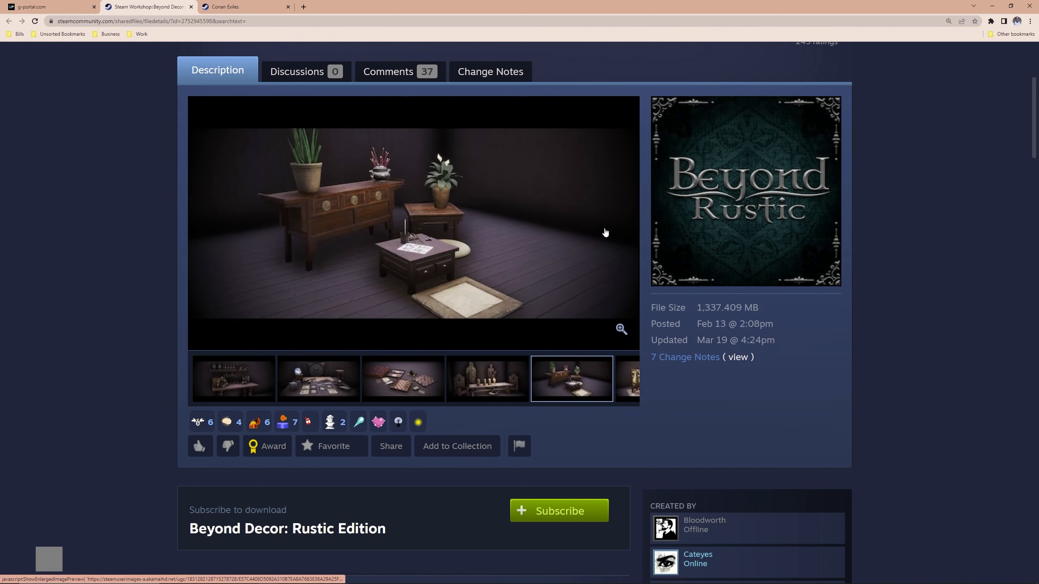
Close the Beyond Decor: Rustic Edition page and examine the server's installed mods from LitMan Item Stack down to Beyond Decor: Rustic Edition.
click(191, 7)
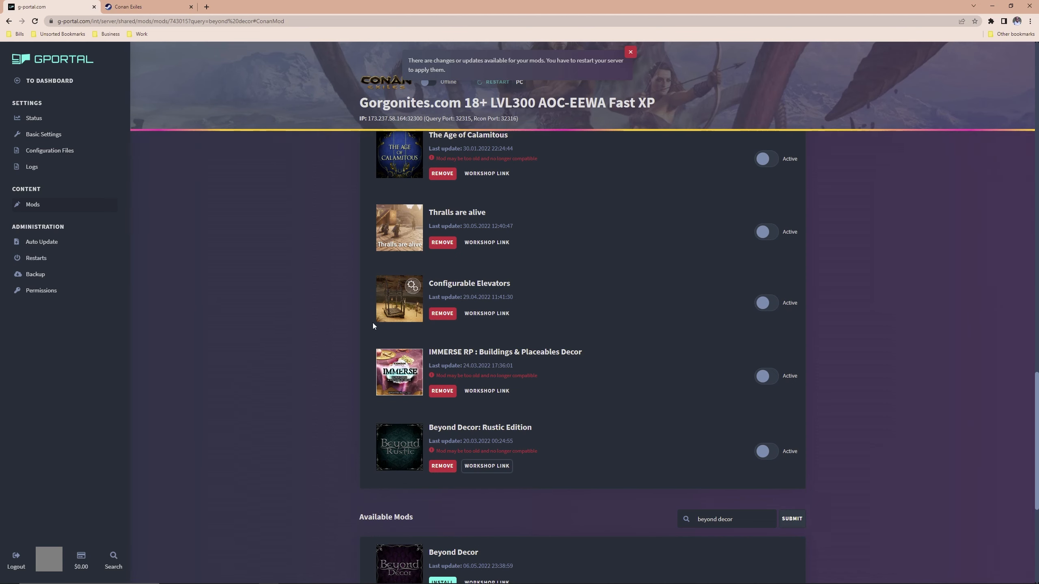
scroll(377, 320, up, 20)
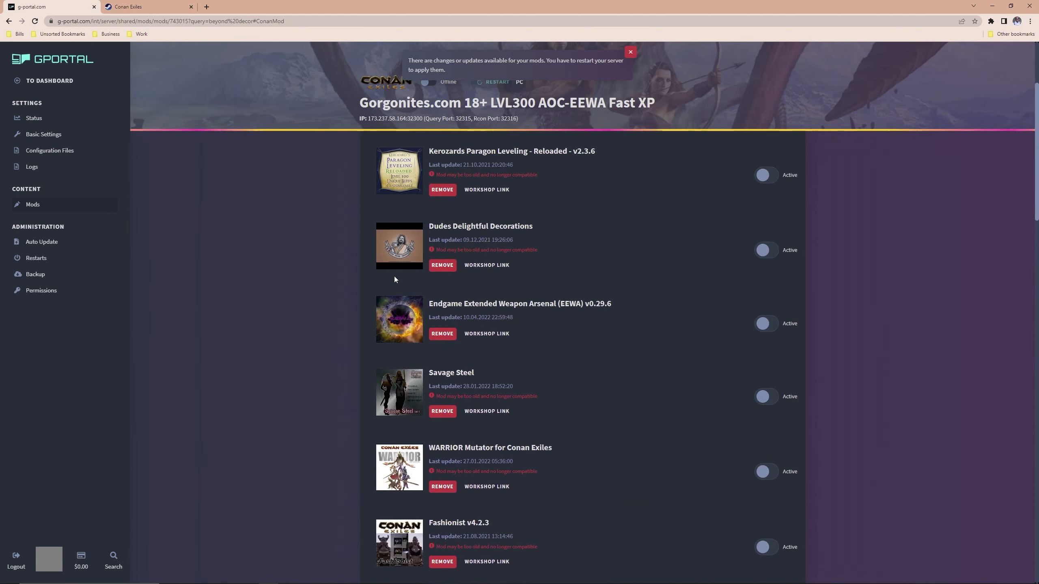
scroll(395, 278, up, 4)
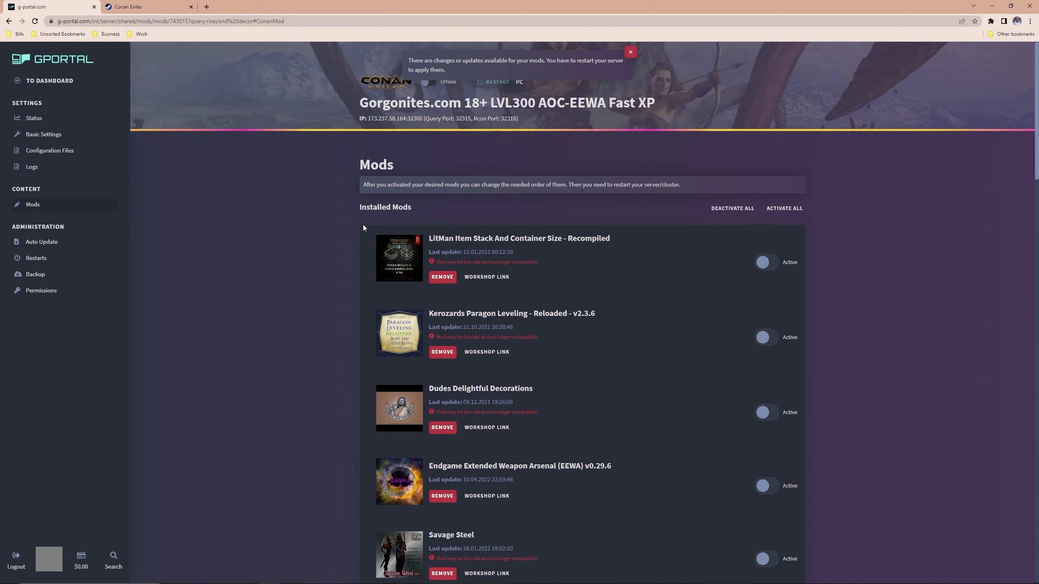
scroll(363, 228, down, 5)
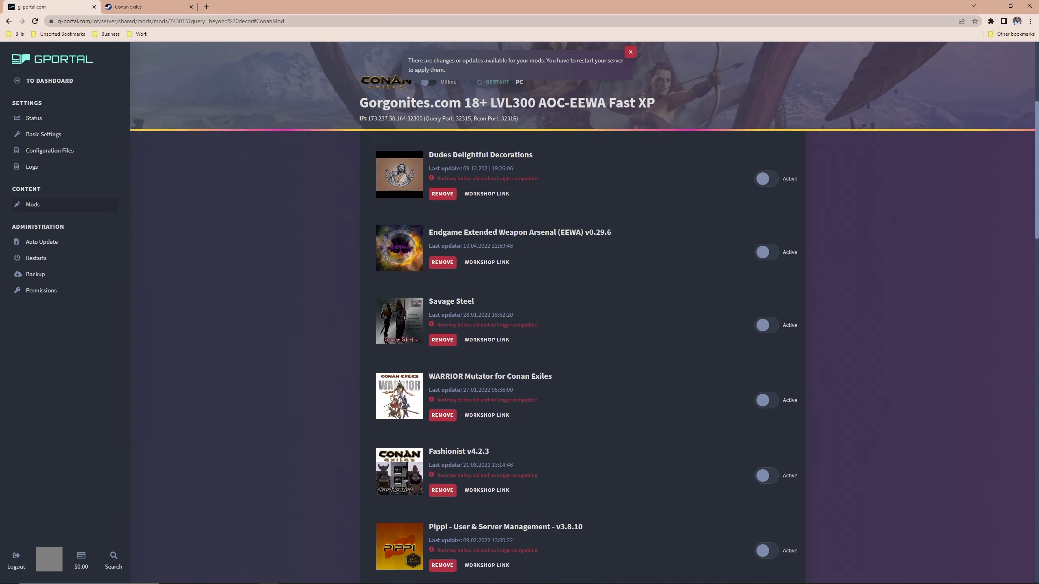
scroll(488, 426, down, 20)
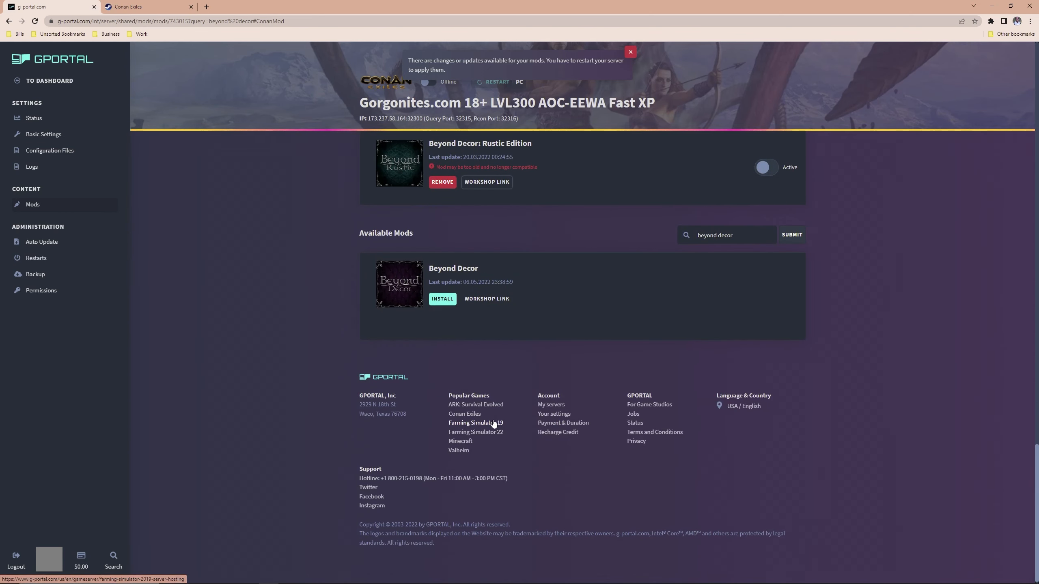
scroll(493, 423, up, 12)
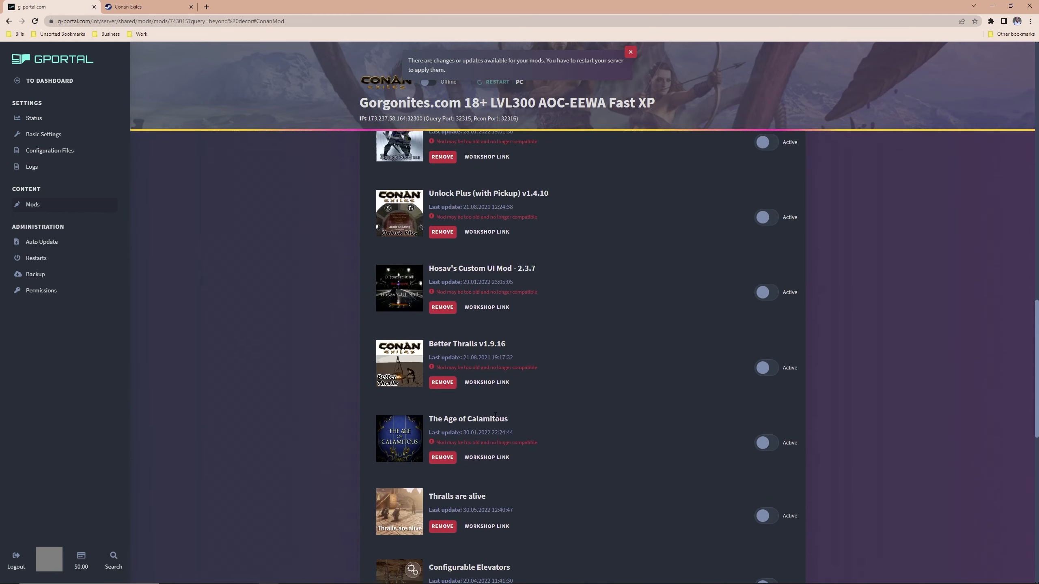
scroll(494, 415, down, 7)
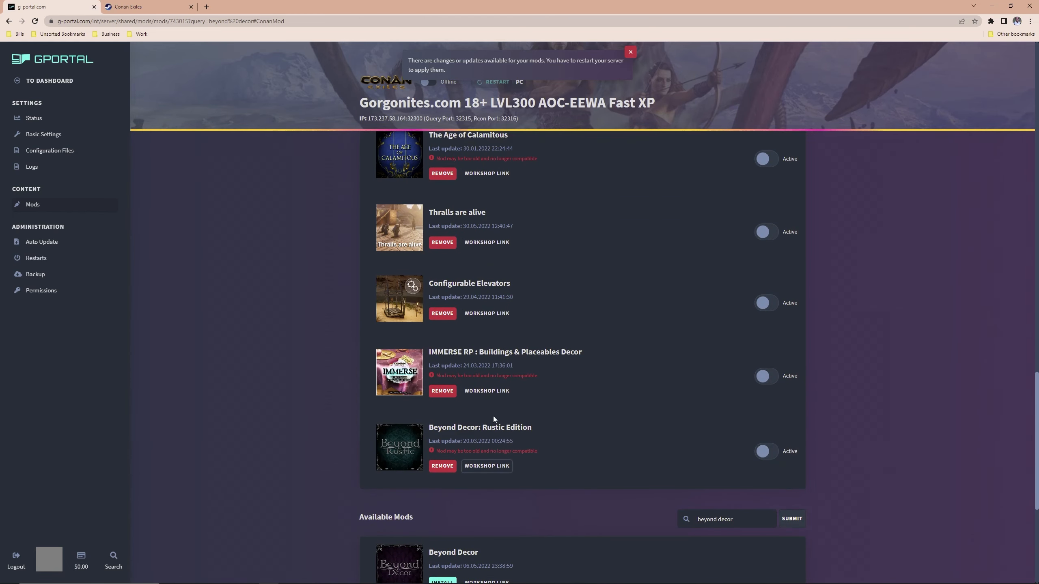
scroll(480, 403, up, 4)
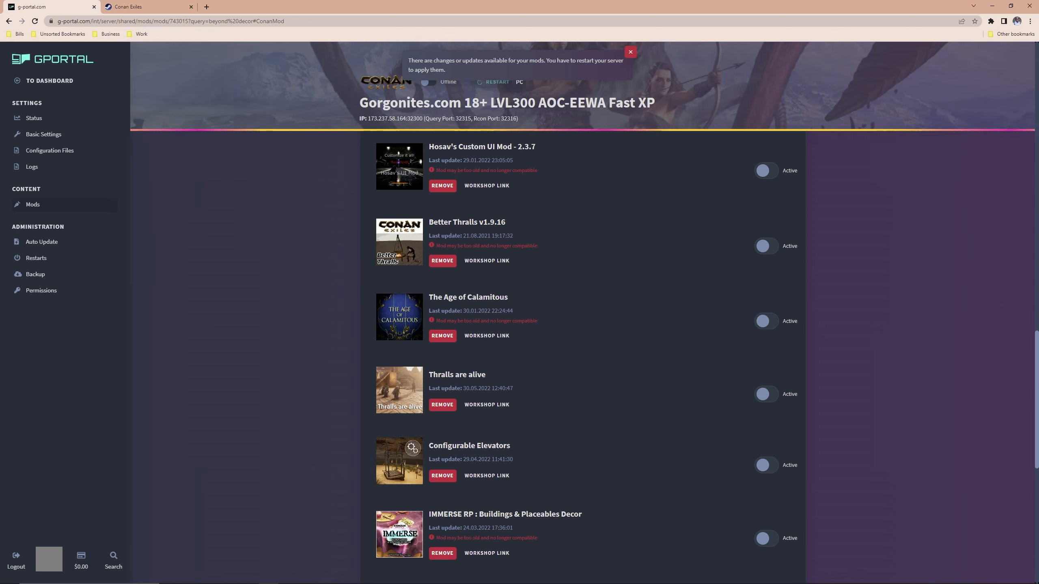
Highlight LVL300 and the wording up to AOC-EEWA in the server's name, and clear the selection.
drag(492, 102, 534, 105)
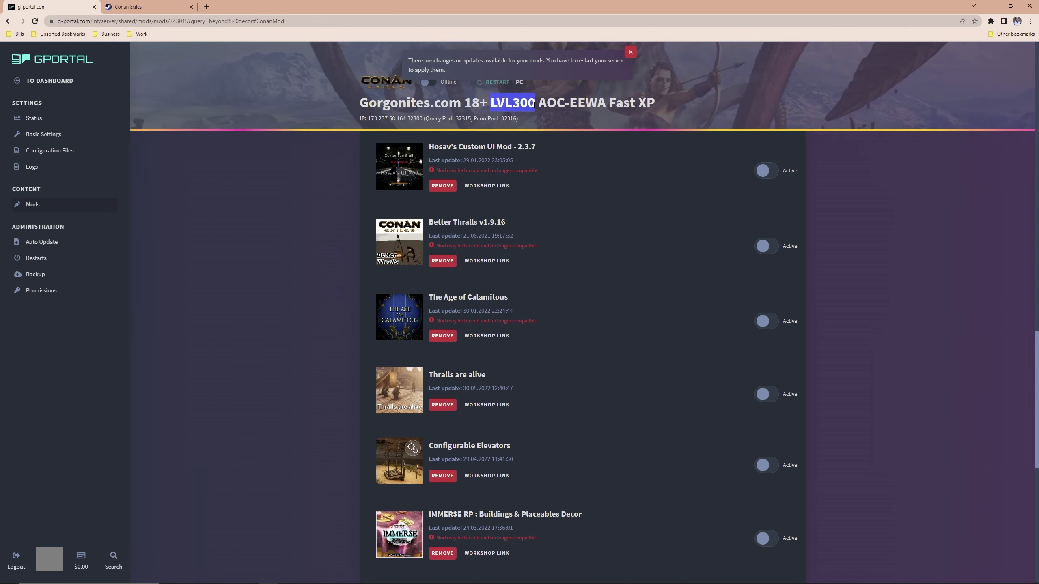
drag(360, 103, 592, 105)
click(559, 110)
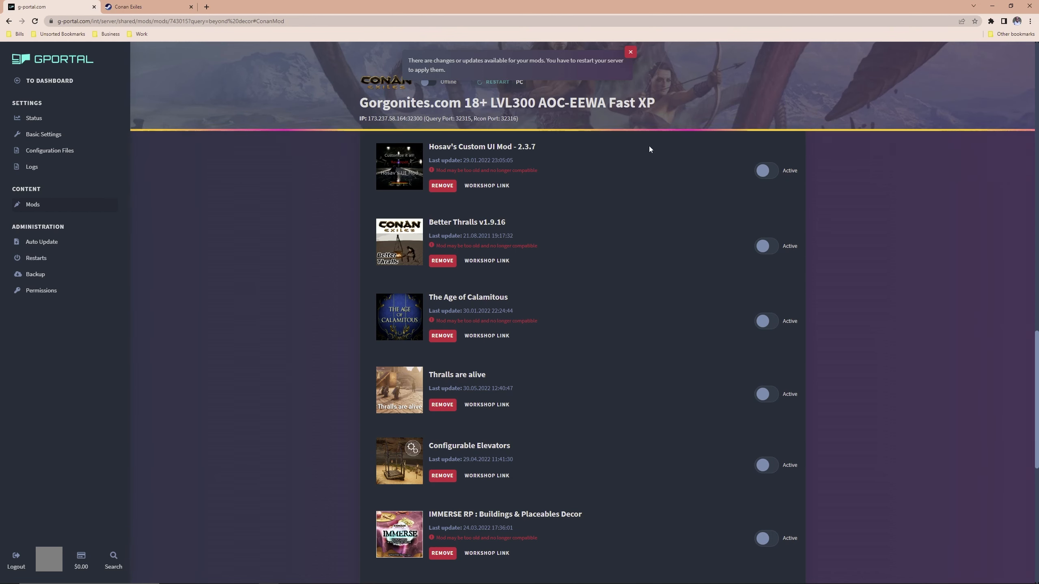
Try to activate the LitMan Item Stack And Container Size and Kerozards Paragon Leveling mods individually.
scroll(594, 345, up, 3)
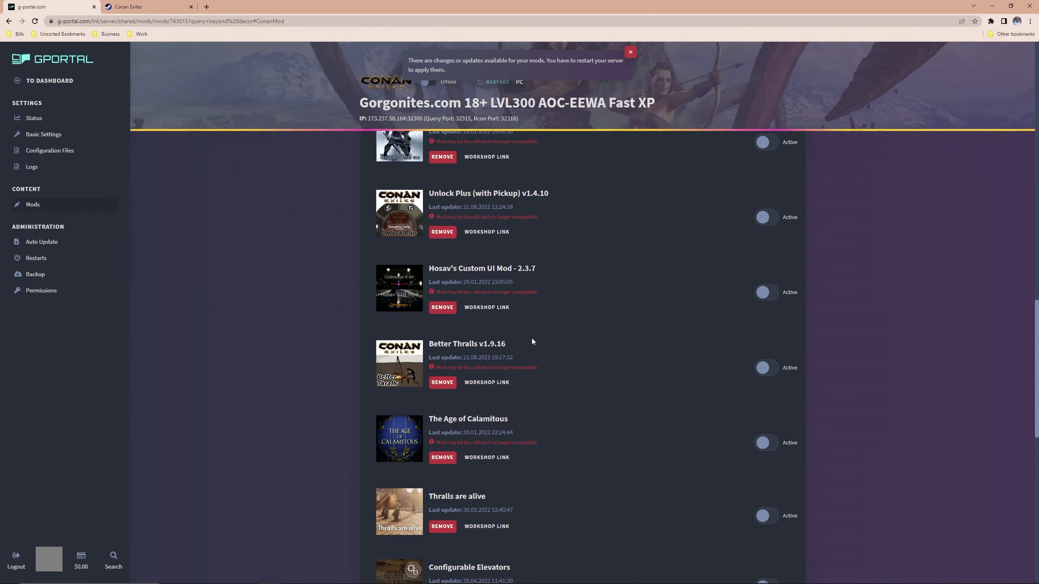
scroll(531, 338, up, 10)
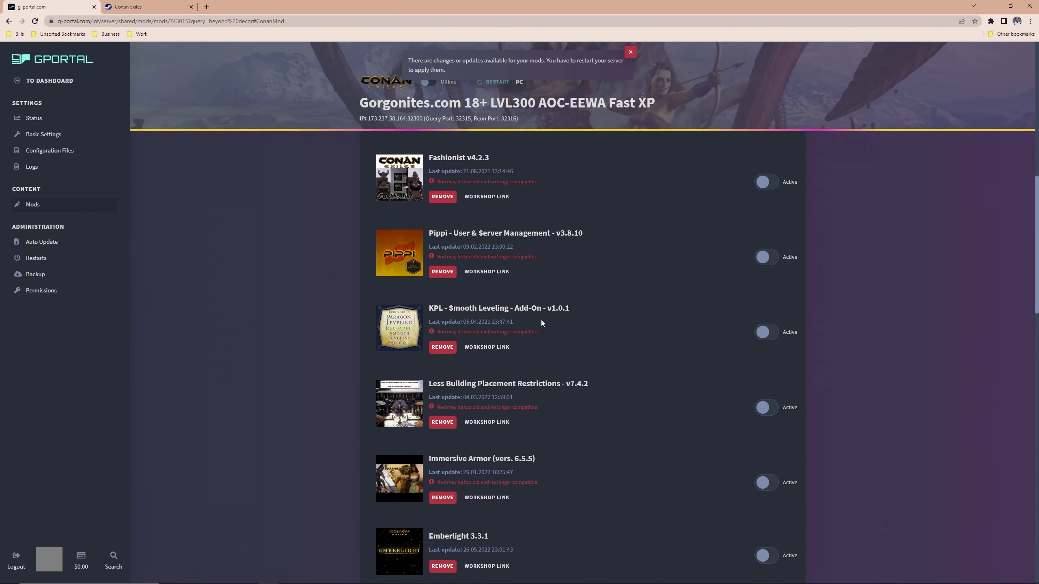
scroll(544, 313, up, 10)
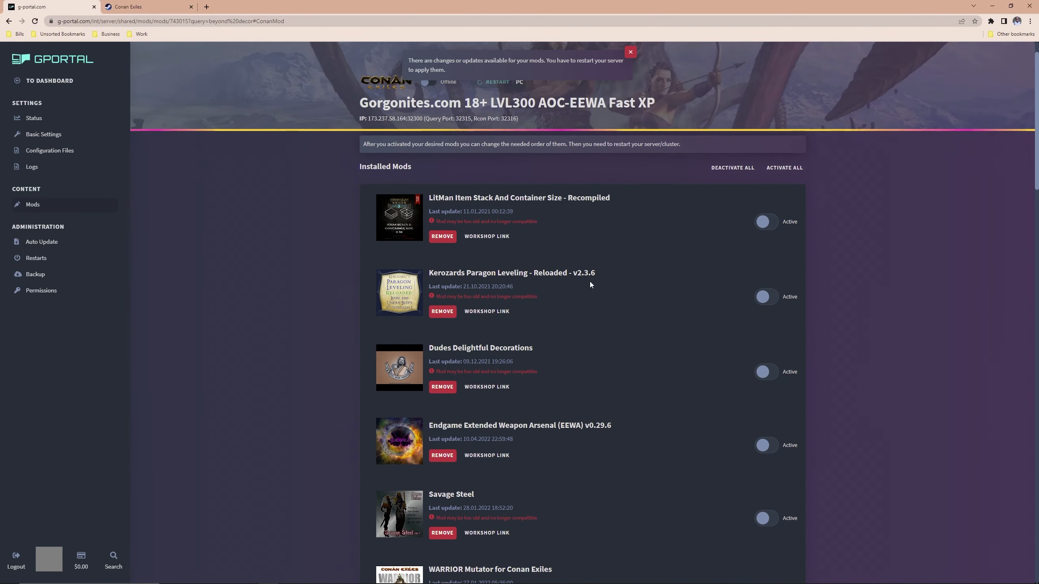
click(761, 222)
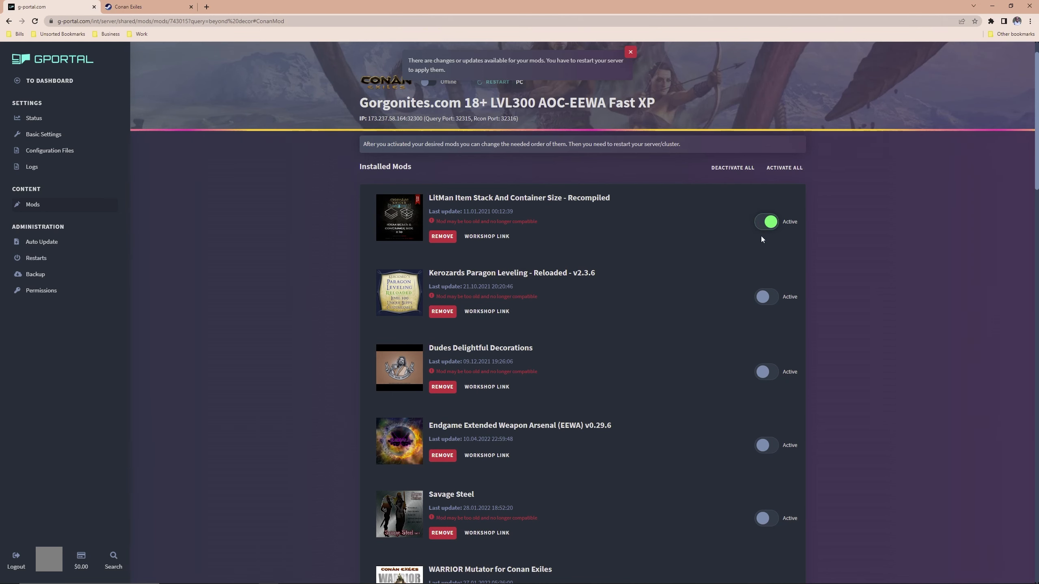
click(772, 298)
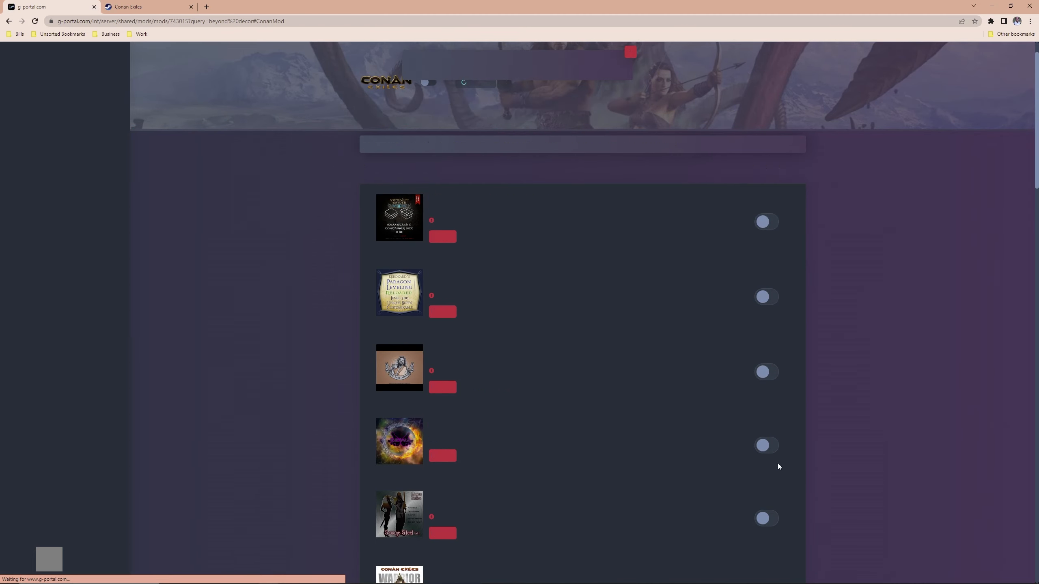
scroll(818, 365, down, 18)
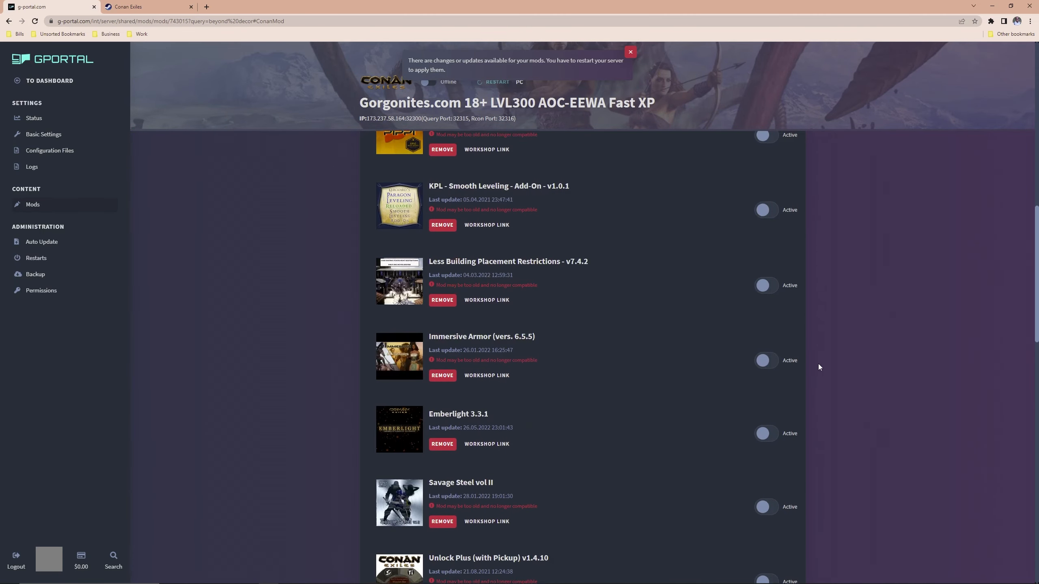
scroll(815, 377, up, 7)
scroll(804, 351, up, 10)
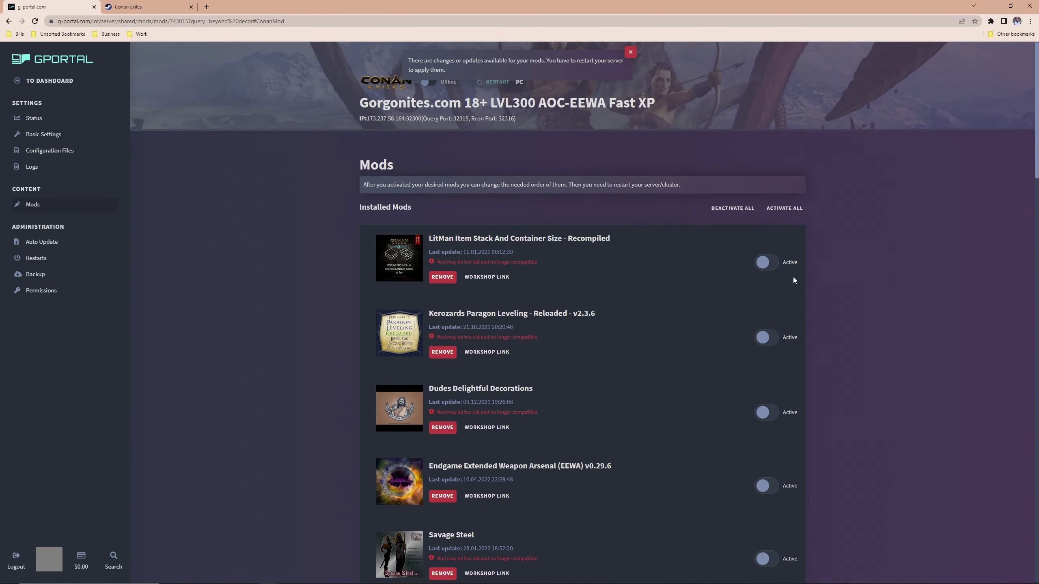
click(770, 265)
Dismiss the mod changes notice, start the offline game server, and dismiss the confirmation message.
click(630, 53)
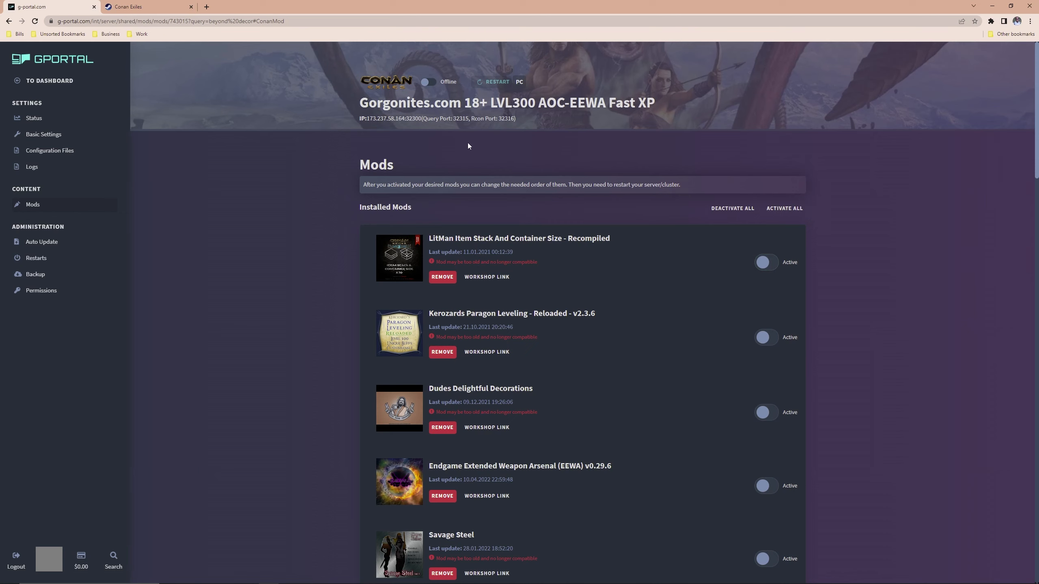
click(428, 82)
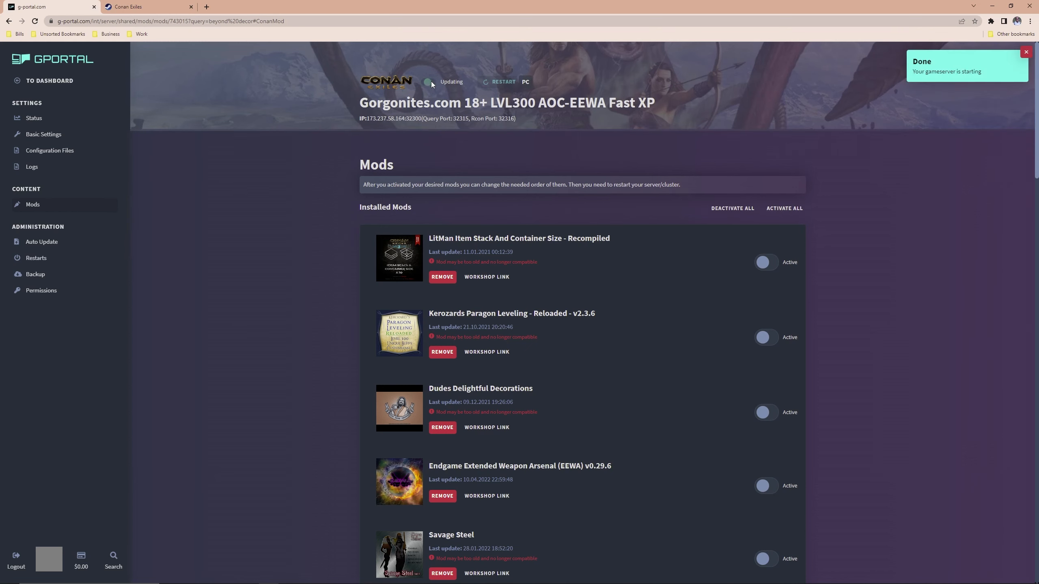
click(1025, 53)
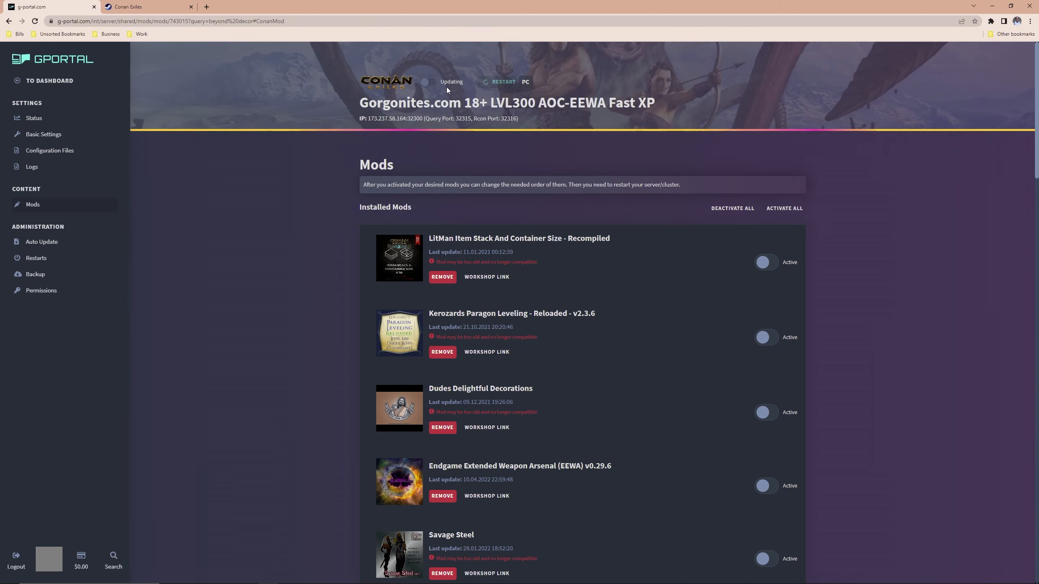
Highlight the Endgame Extended Weapon Arsenal (EEWA) mod's name, clear the selection, and return to the start of the list.
scroll(468, 298, down, 3)
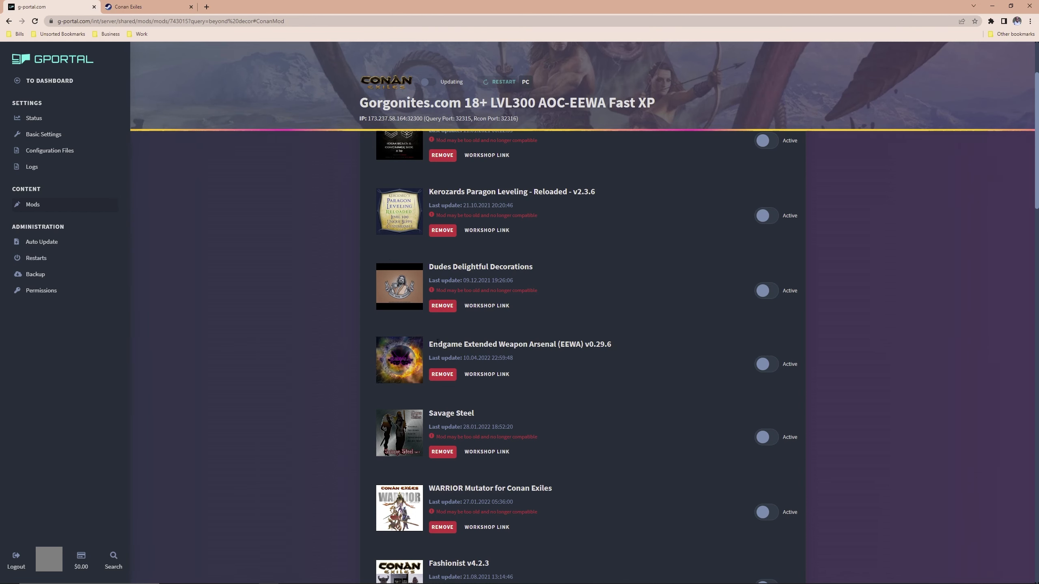
drag(430, 344, 615, 345)
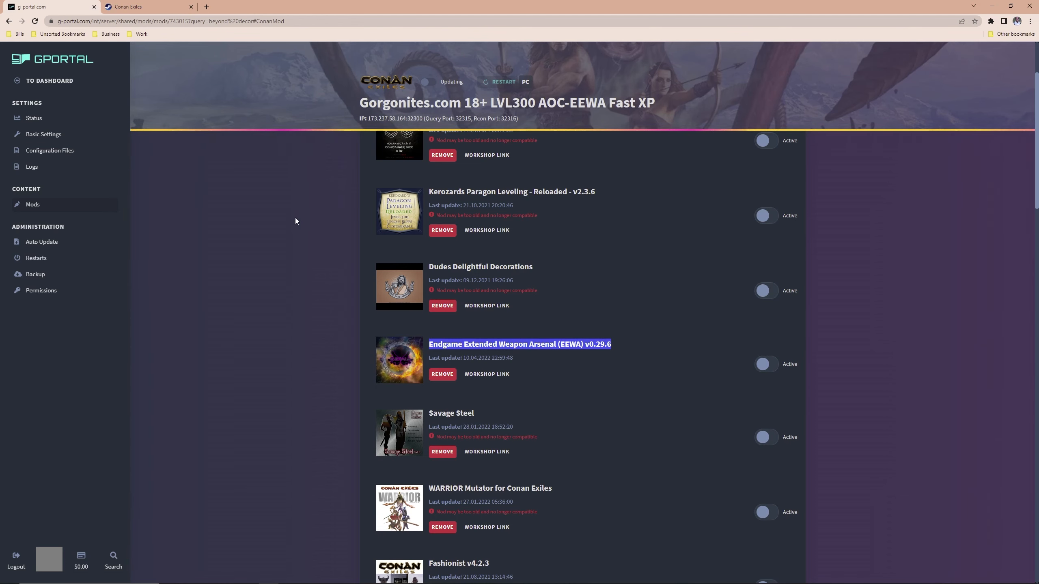
click(330, 251)
scroll(331, 251, up, 3)
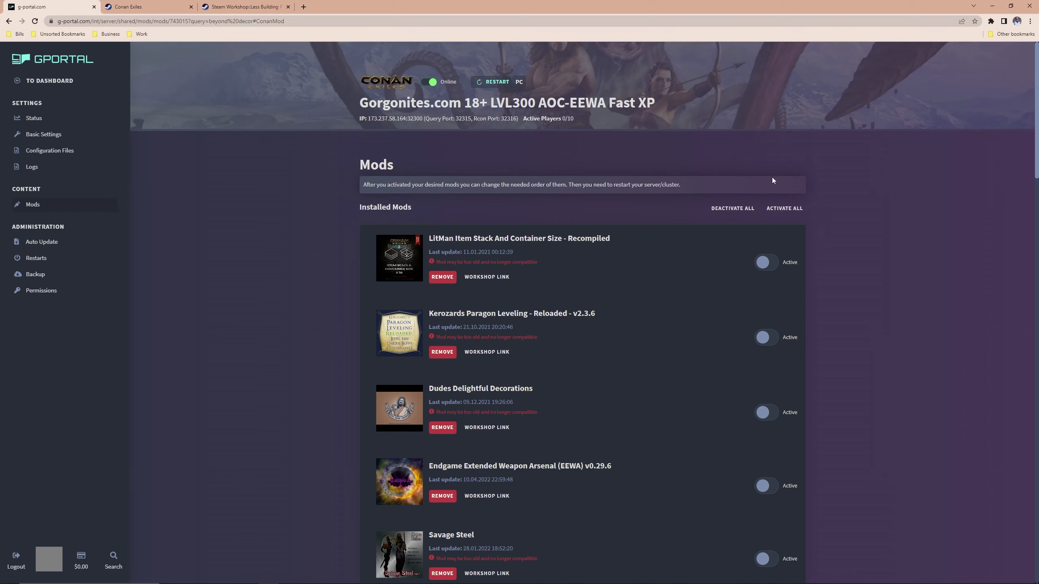
Activate all installed mods at once and dismiss the restart notice.
click(793, 213)
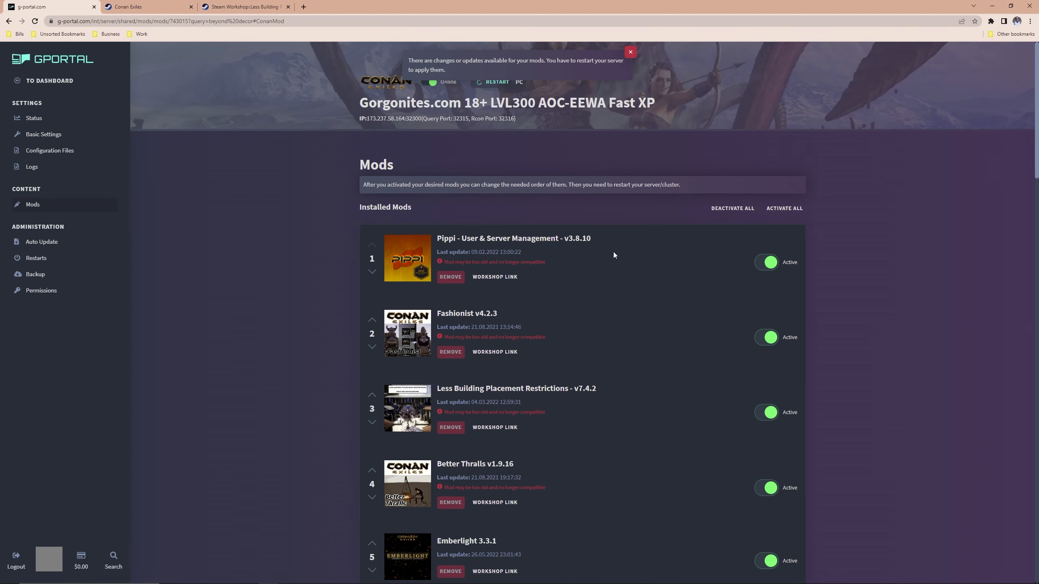
scroll(607, 262, down, 3)
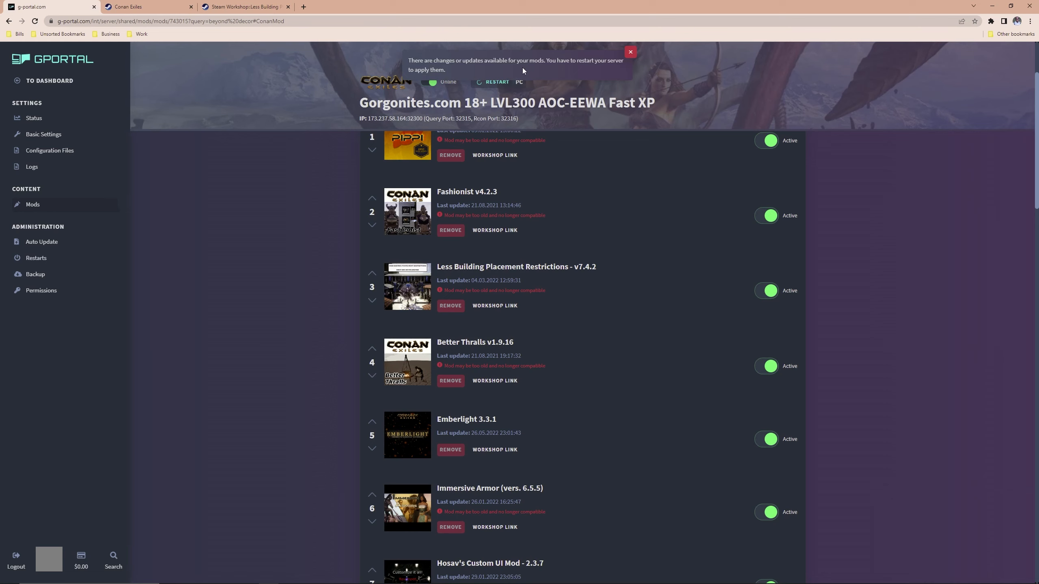
click(630, 52)
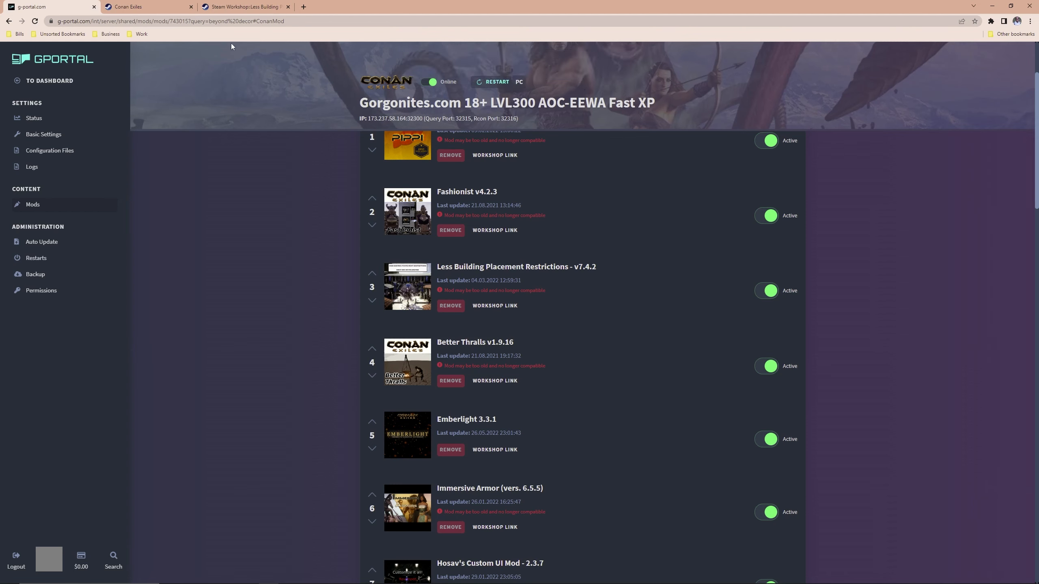
Read the load order on the Less Building Placement Restrictions Workshop page, highlighting the Pippi entry and the entry for mods that modify buildings.
click(241, 3)
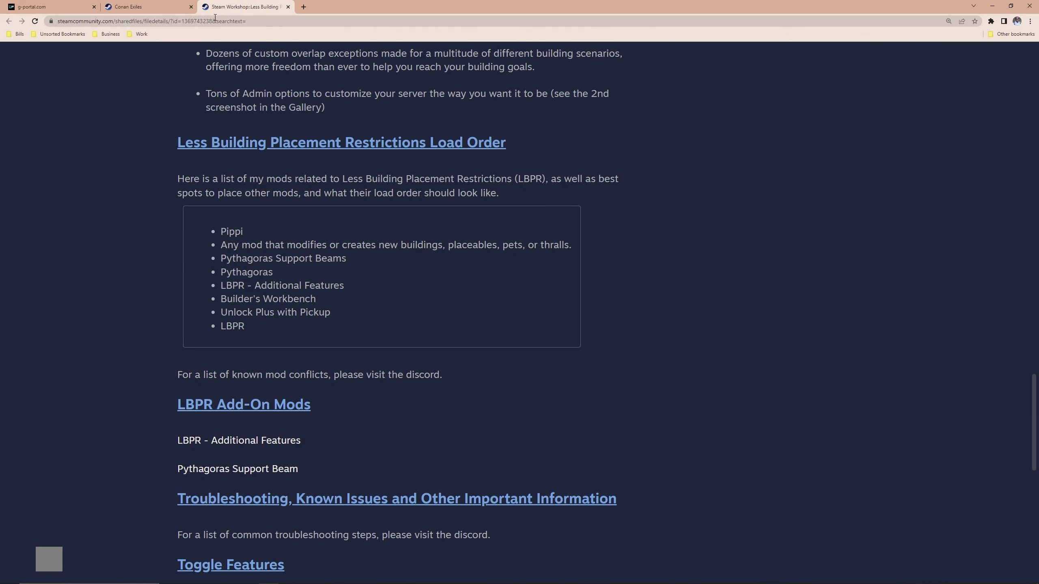
scroll(230, 212, up, 5)
scroll(229, 211, up, 5)
scroll(375, 344, down, 10)
drag(251, 235, 219, 234)
drag(248, 233, 220, 234)
click(302, 239)
drag(220, 245, 269, 246)
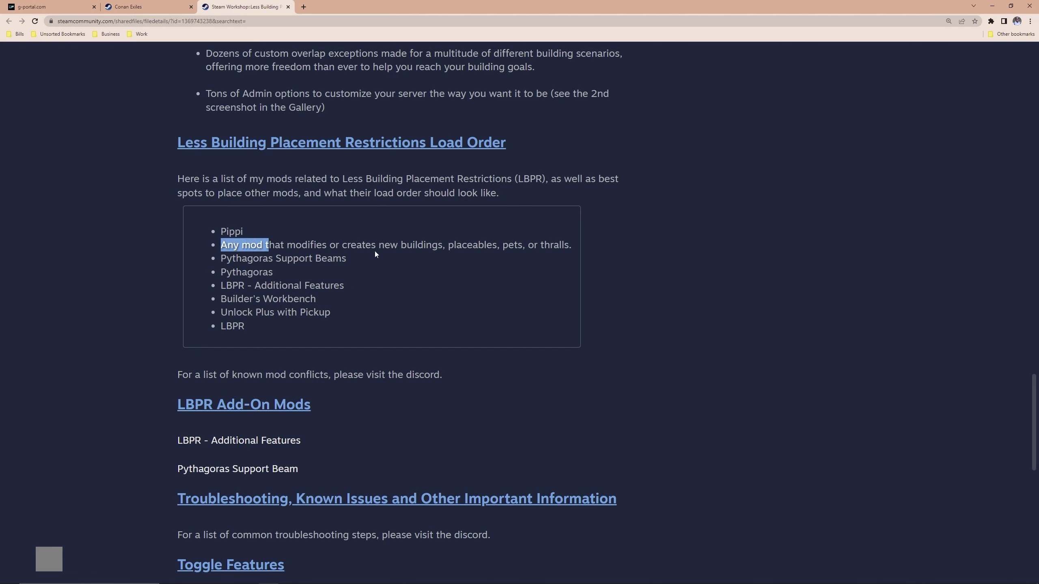
click(475, 245)
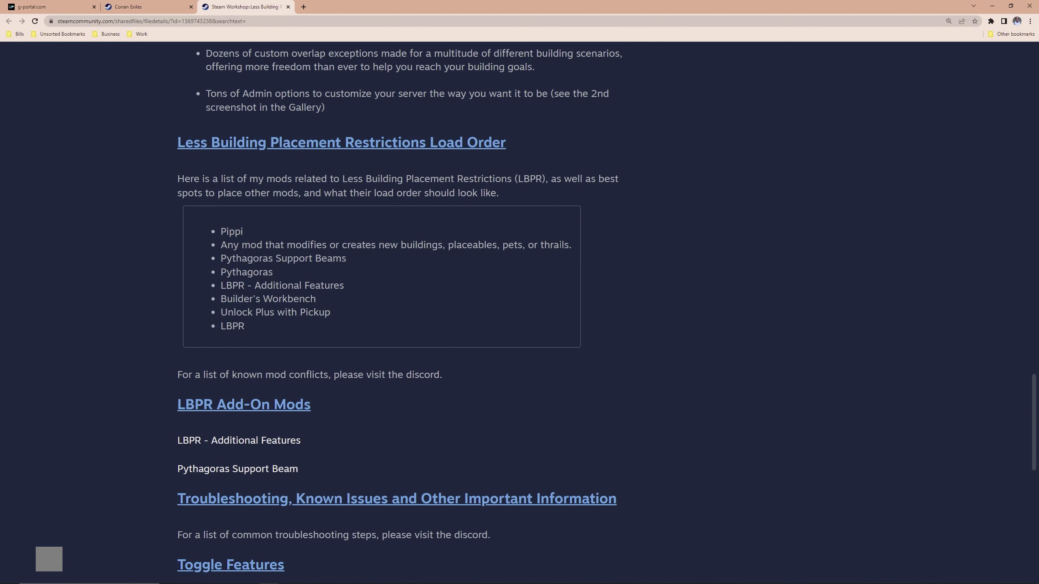
Compare the server's active mod order with the load order on the Less Building Placement Restrictions Workshop page.
click(155, 7)
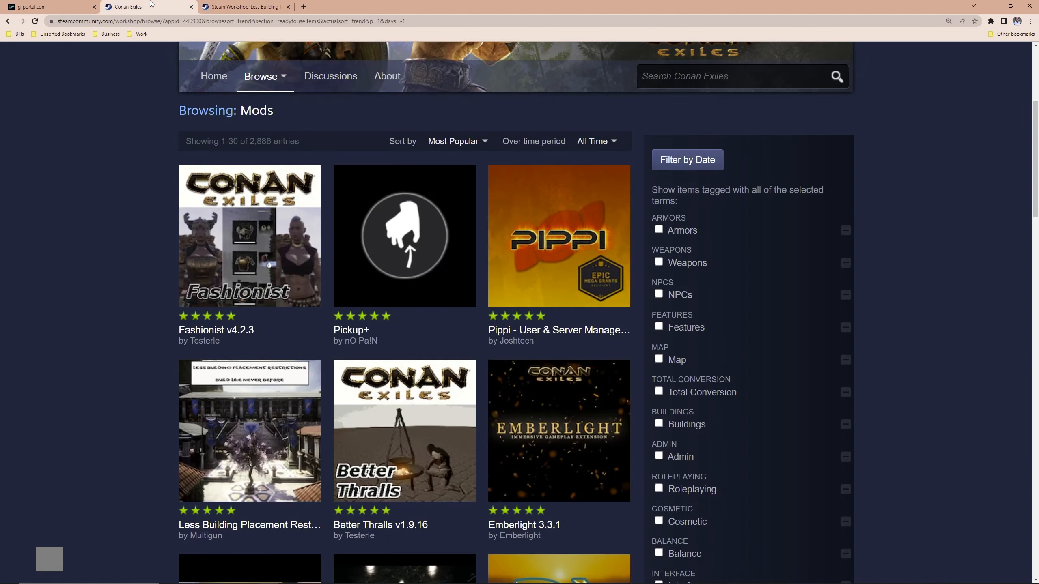
click(62, 6)
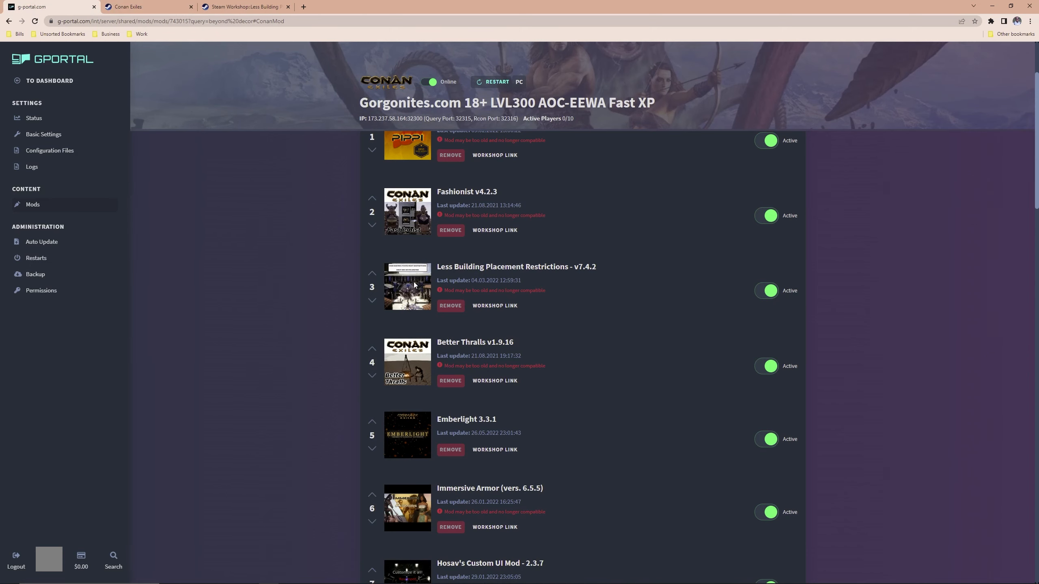
scroll(395, 281, down, 4)
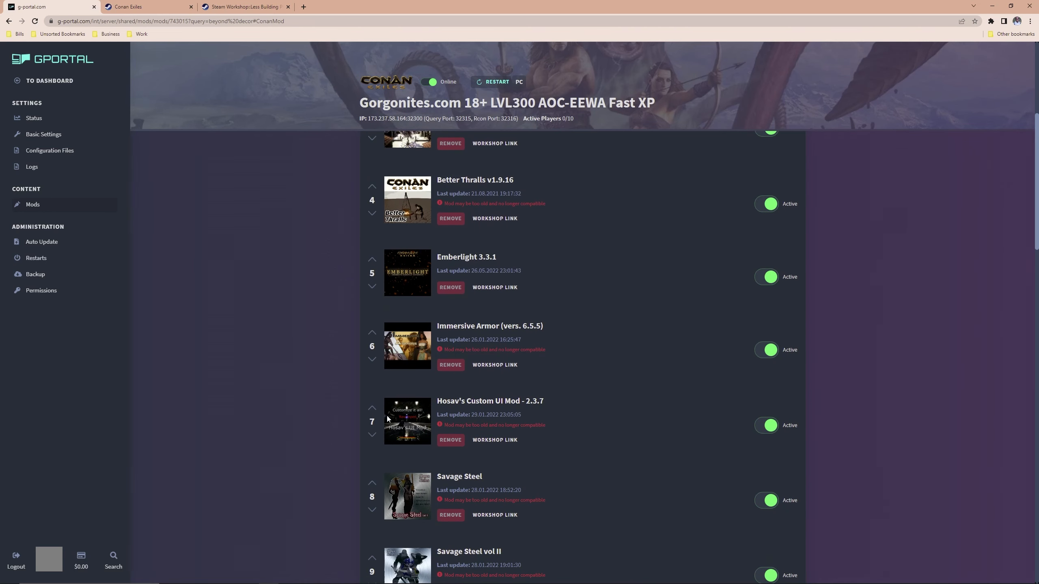
scroll(428, 413, down, 3)
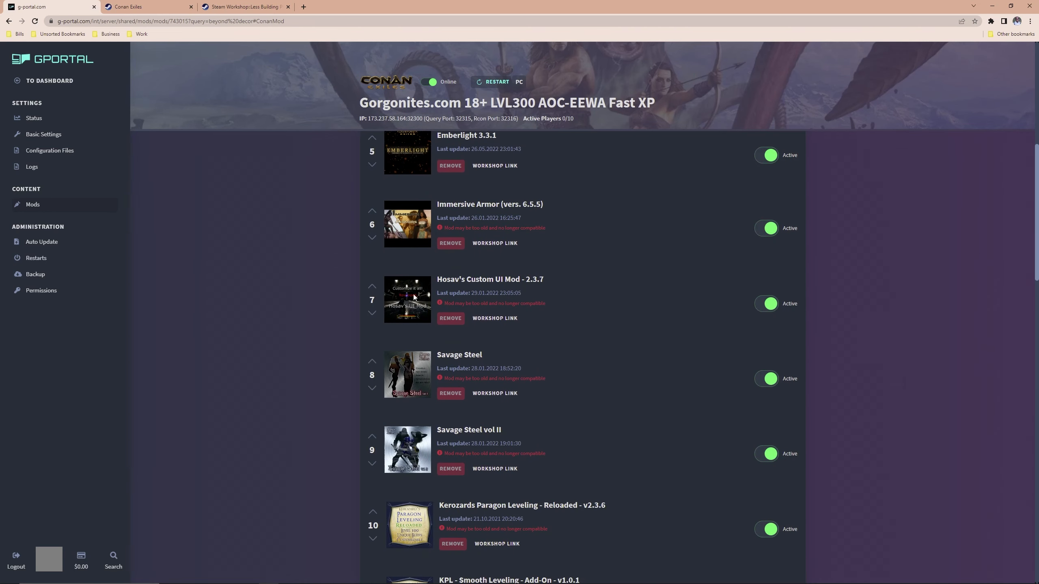
scroll(408, 297, down, 3)
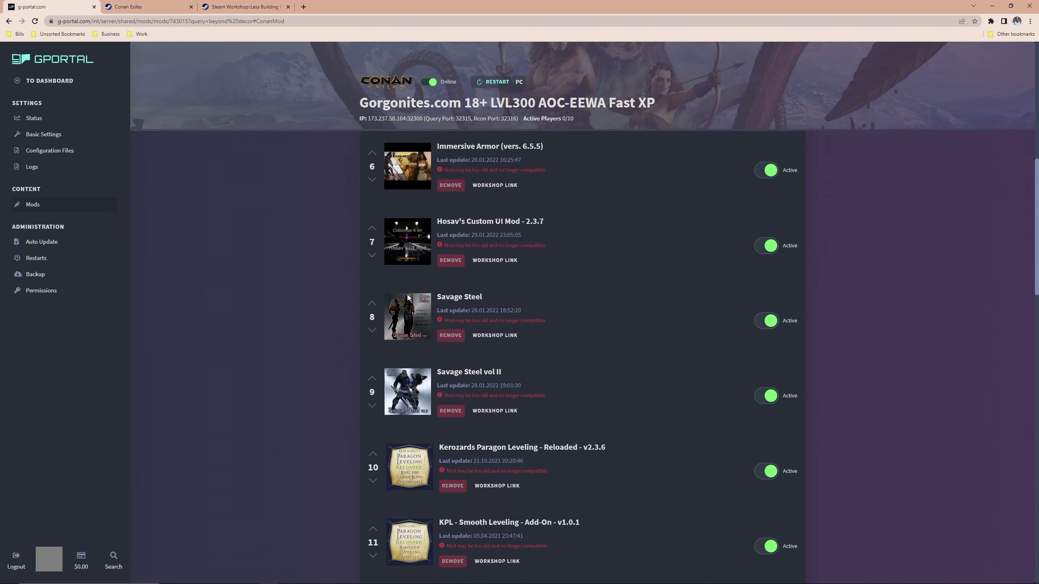
scroll(426, 359, down, 4)
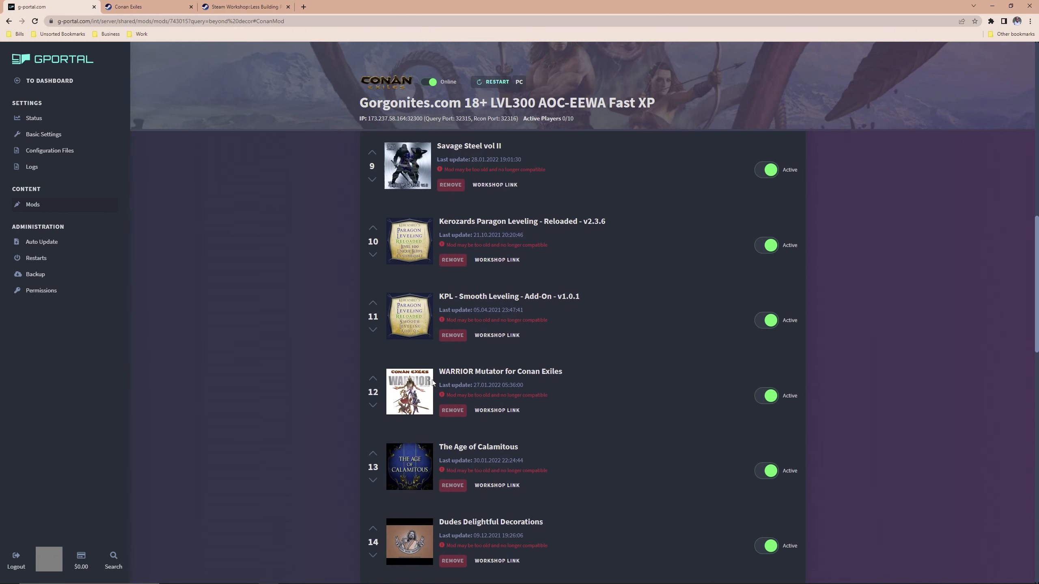
scroll(440, 369, up, 4)
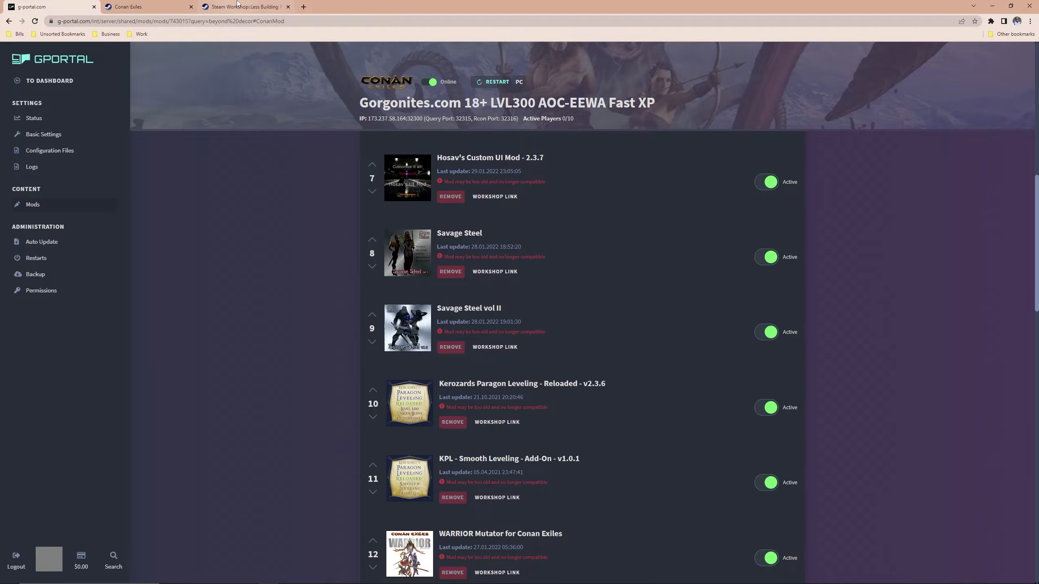
click(237, 4)
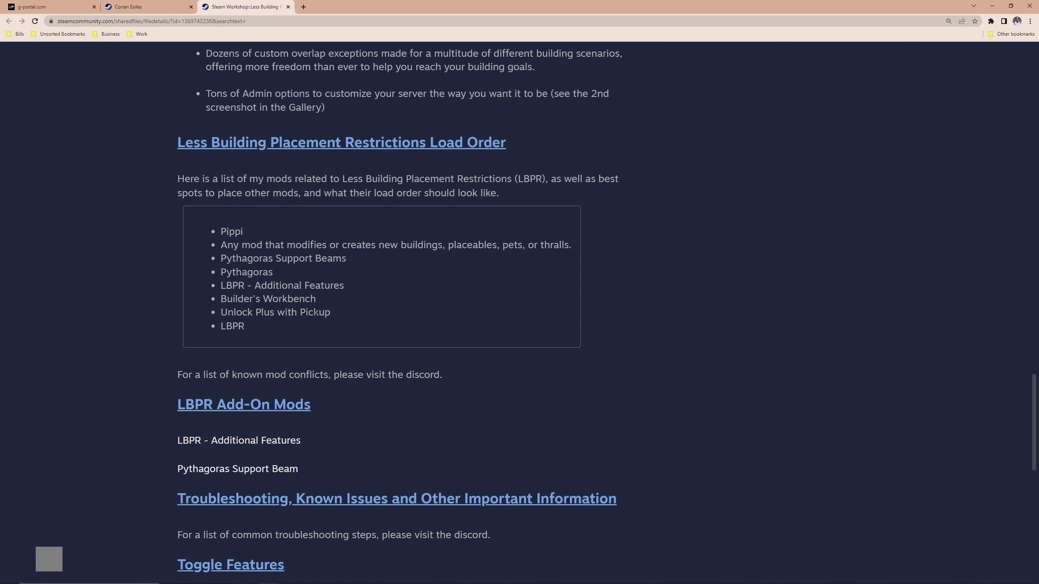
click(148, 6)
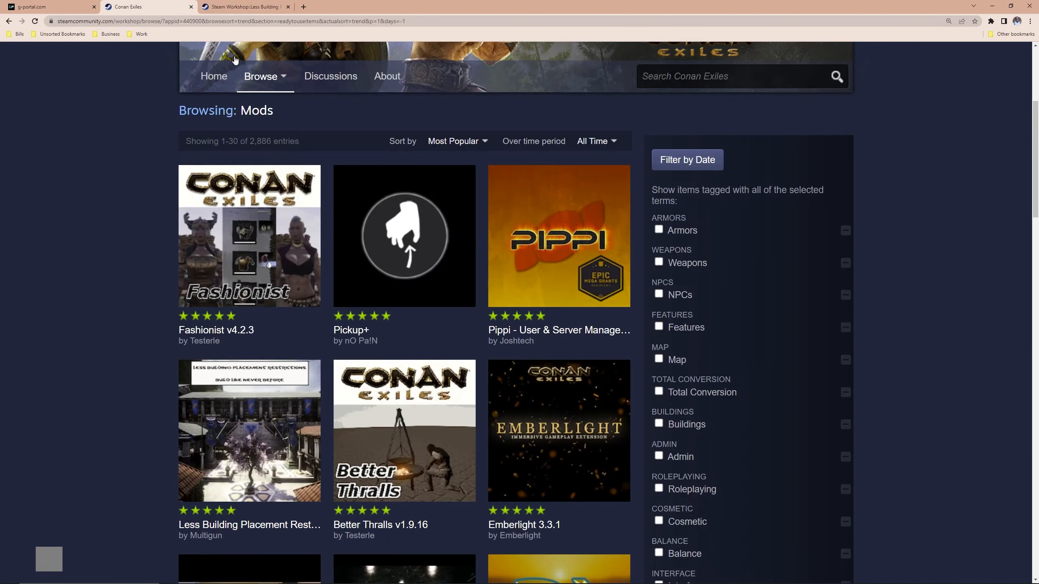
click(58, 4)
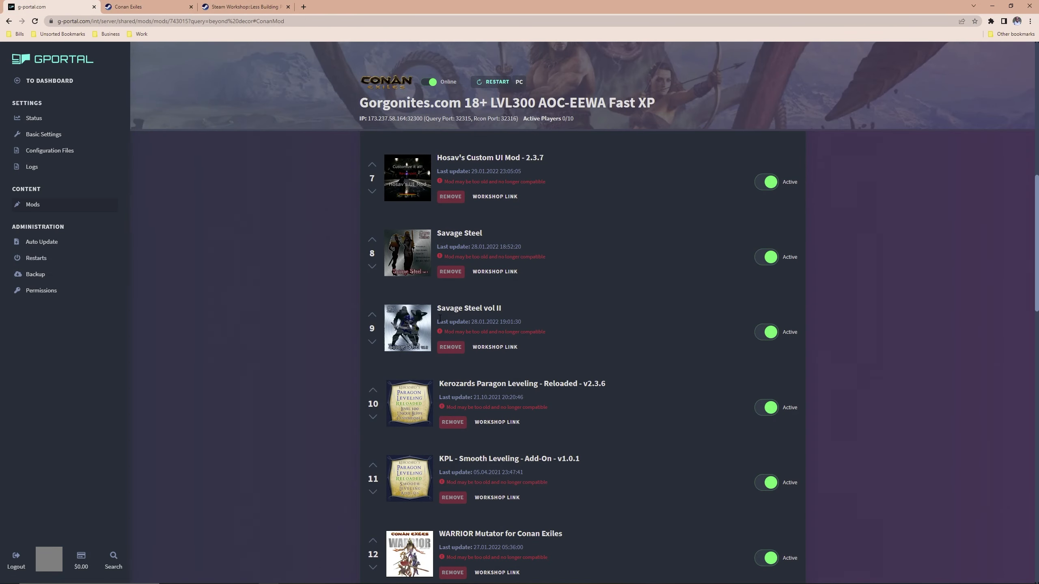
scroll(440, 319, down, 7)
scroll(451, 309, up, 15)
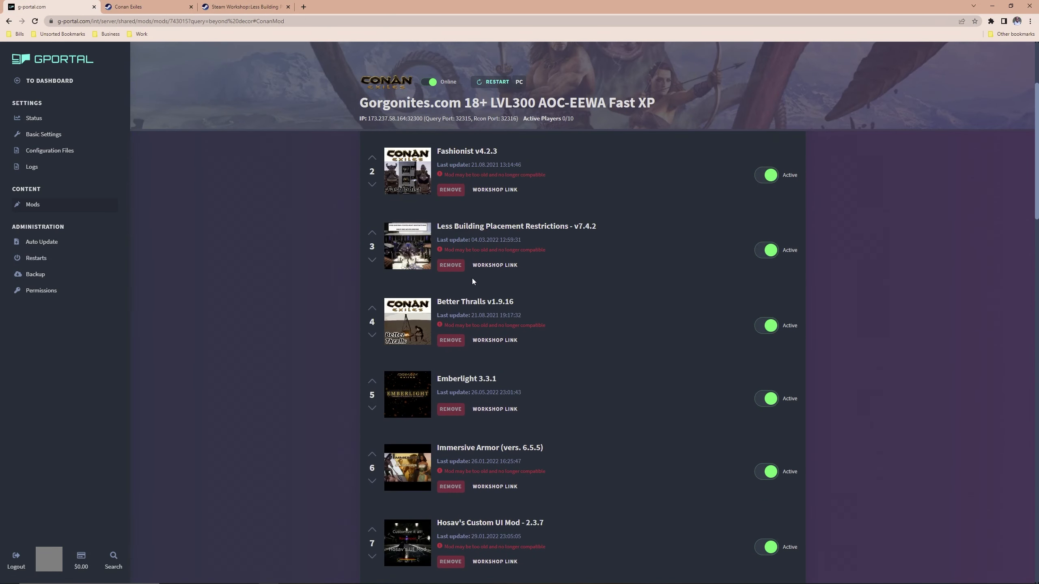
scroll(646, 278, up, 2)
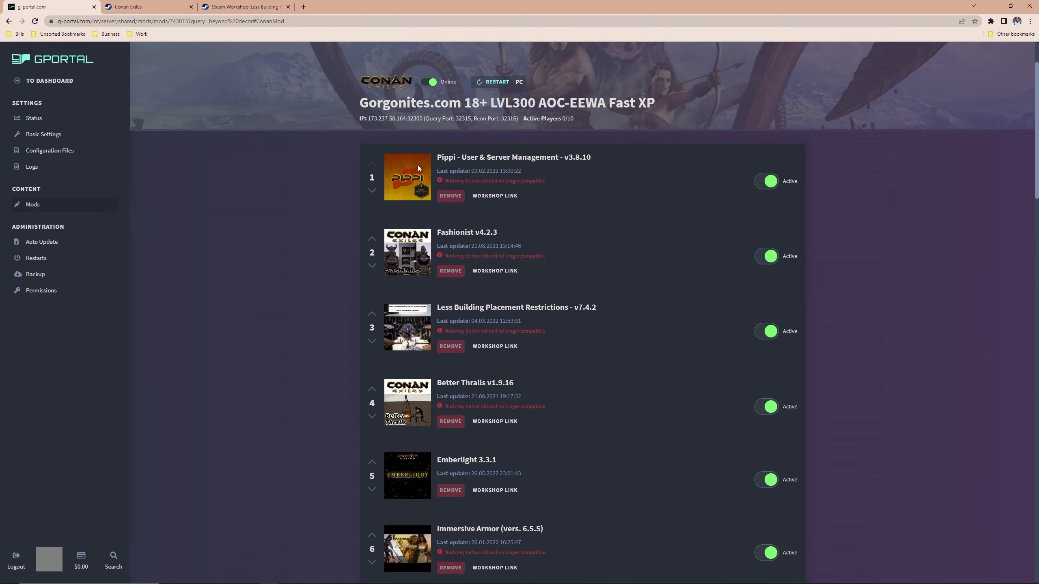
Move Less Building Placement Restrictions down the load order to position 9, directly below Savage Steel vol II.
click(372, 341)
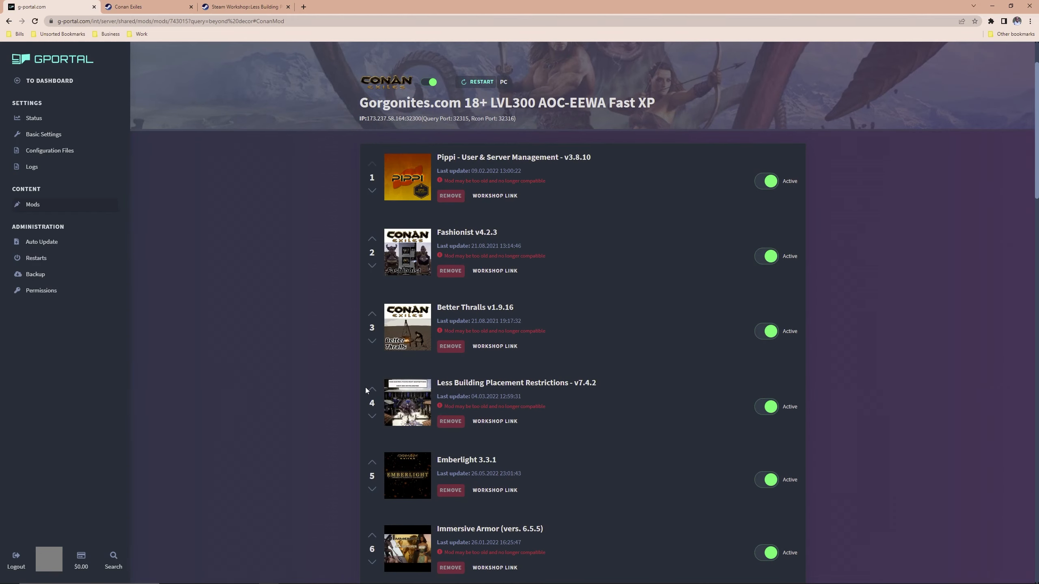
click(372, 417)
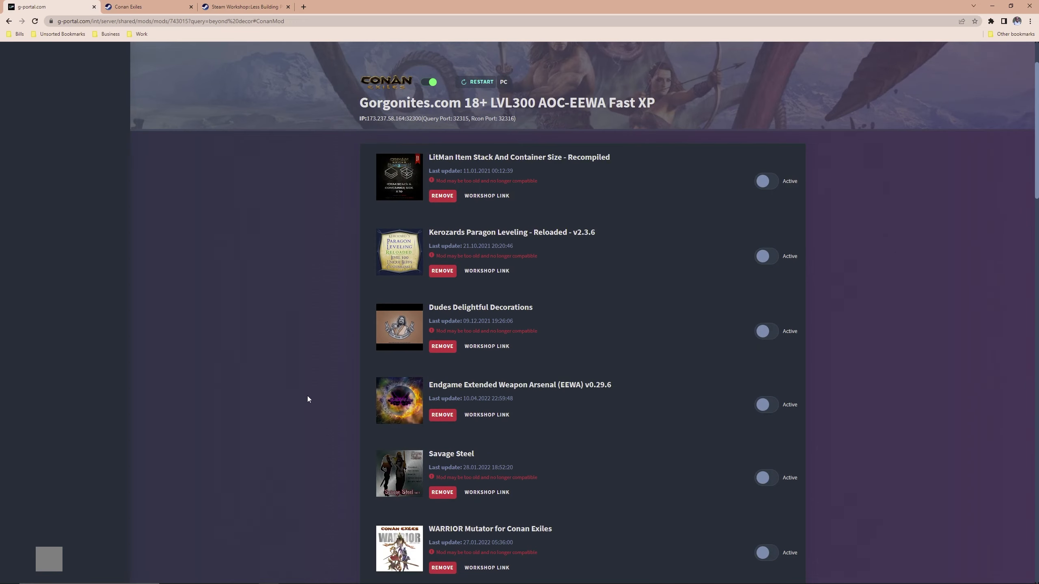
scroll(309, 393, down, 5)
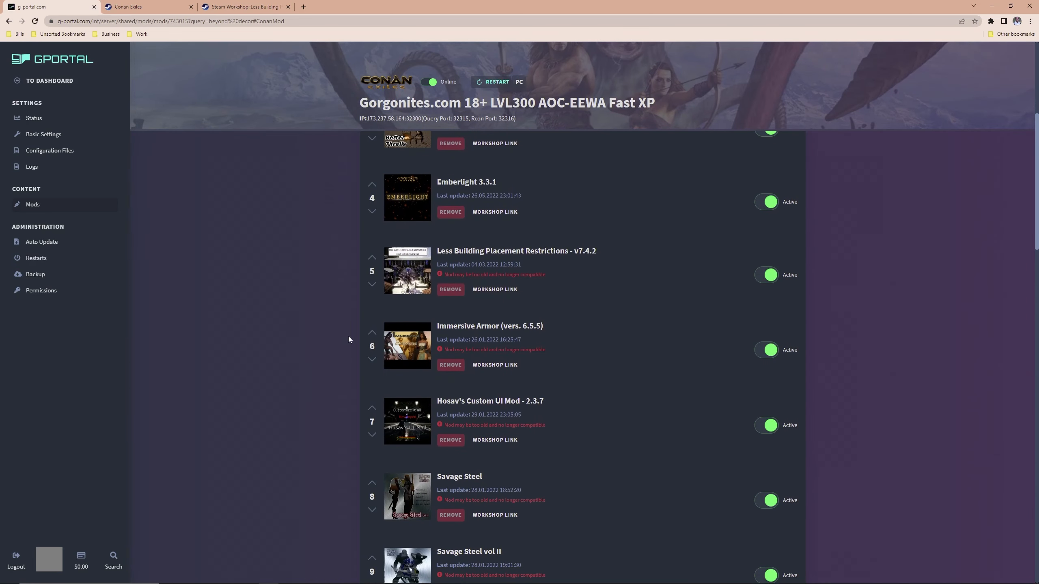
click(372, 285)
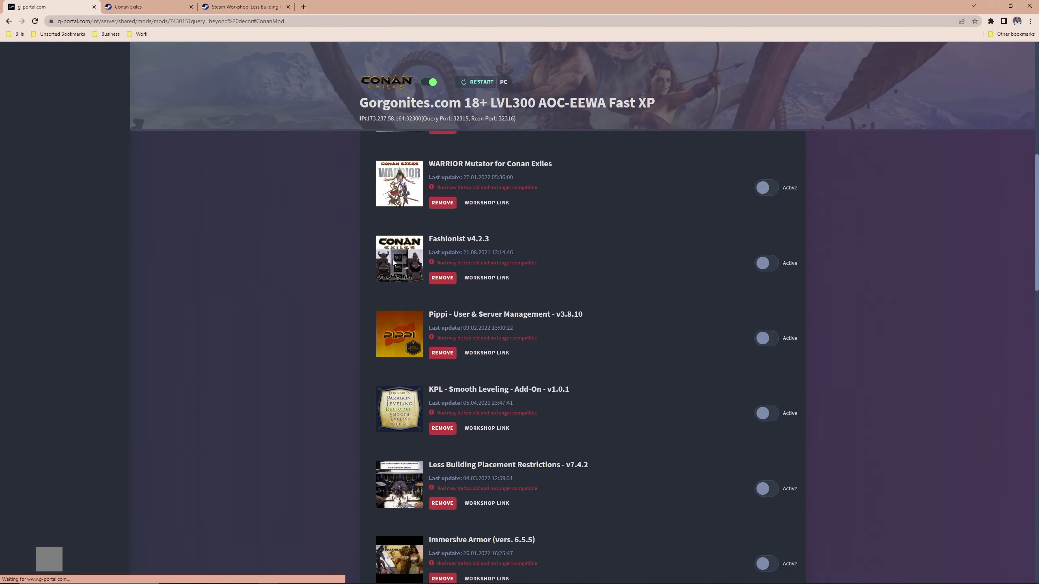
Open the Workshop page of the KPL - Smooth Leveling - Add-On mod and find its Mod Load Order section.
scroll(486, 346, down, 2)
click(487, 416)
scroll(434, 387, down, 20)
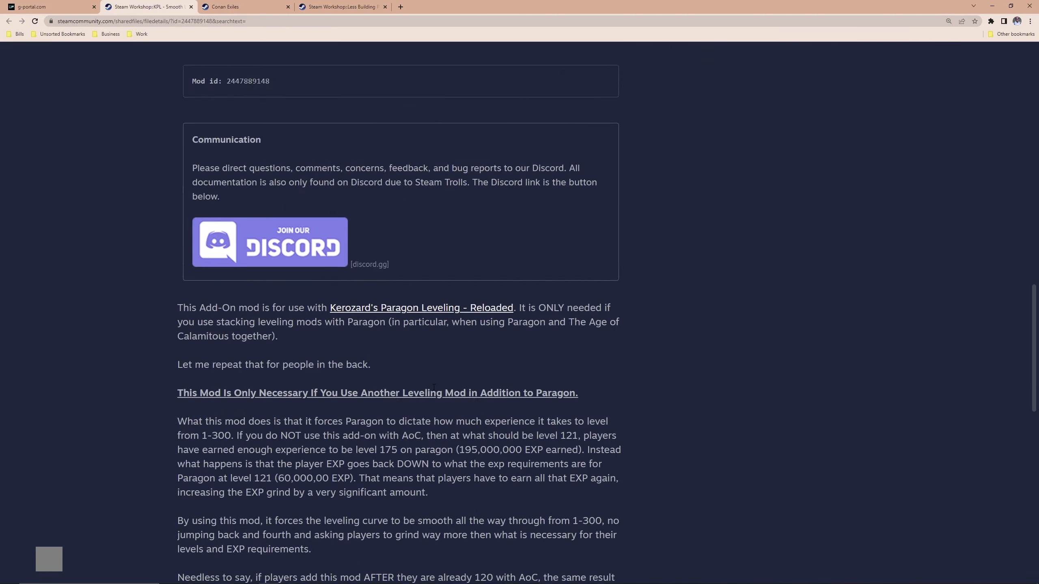
scroll(433, 387, down, 8)
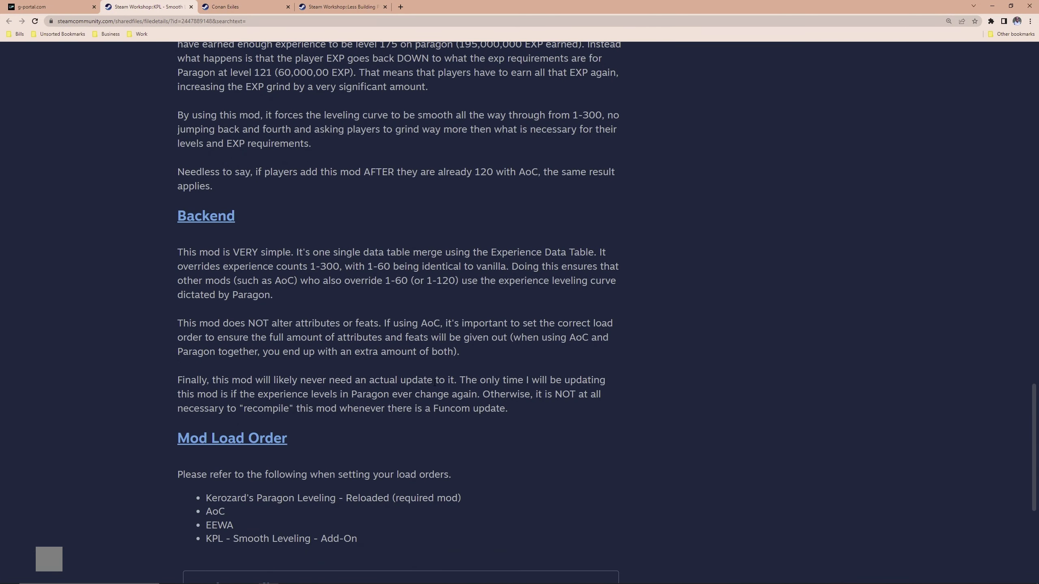
scroll(434, 383, down, 6)
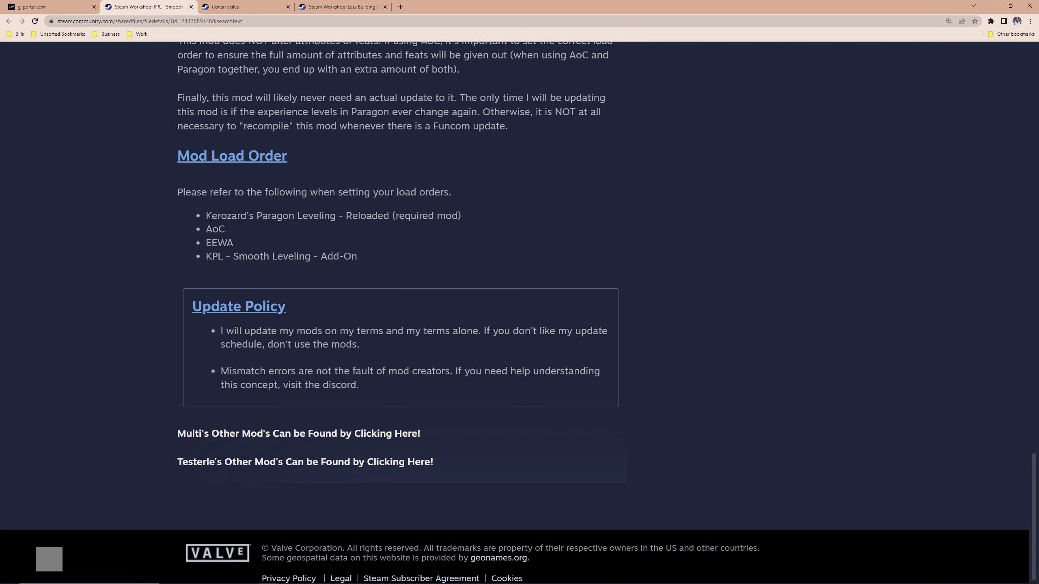
Read the KPL add-on's recommended load order and backend notes, highlighting the Kerozard's Paragon Leveling and KPL entries.
drag(208, 218, 467, 218)
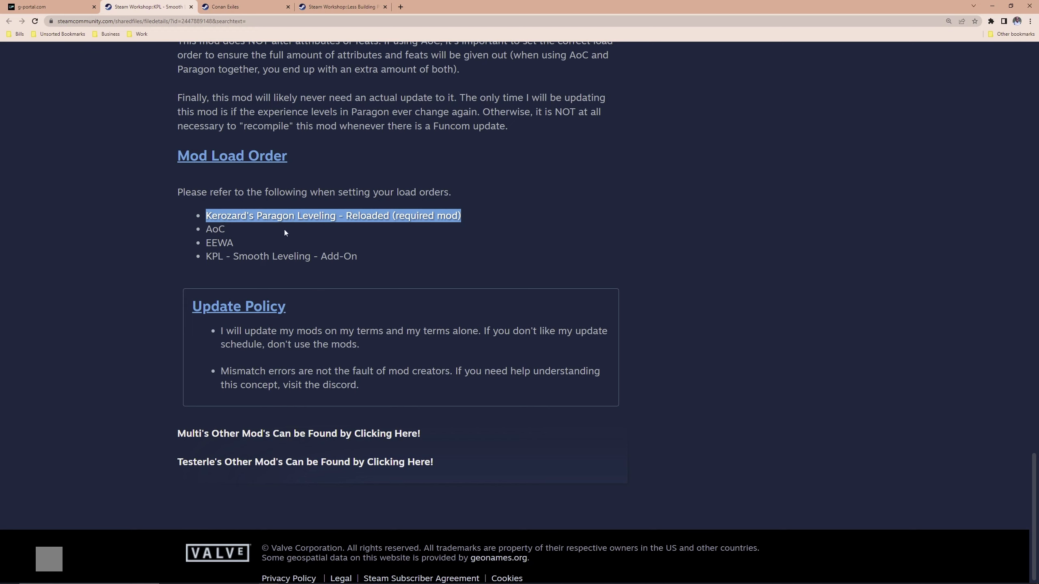
drag(204, 258, 232, 257)
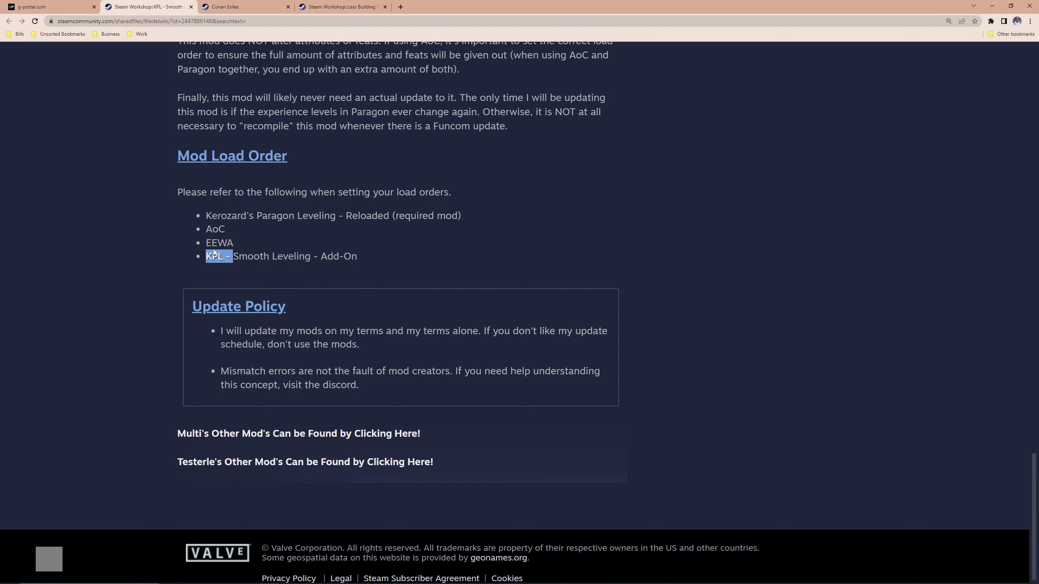
click(289, 255)
scroll(209, 336, up, 5)
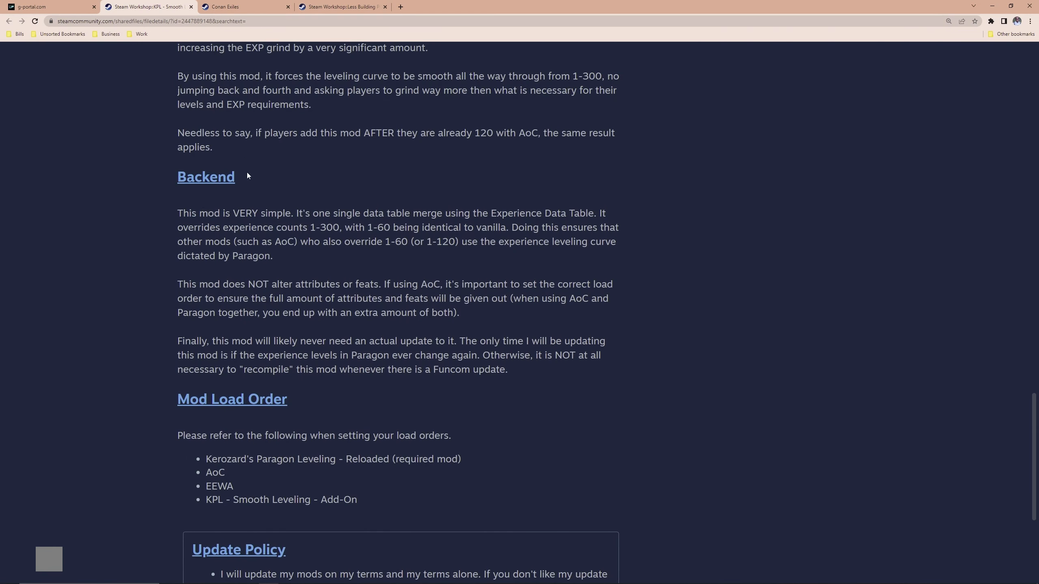
scroll(247, 176, down, 5)
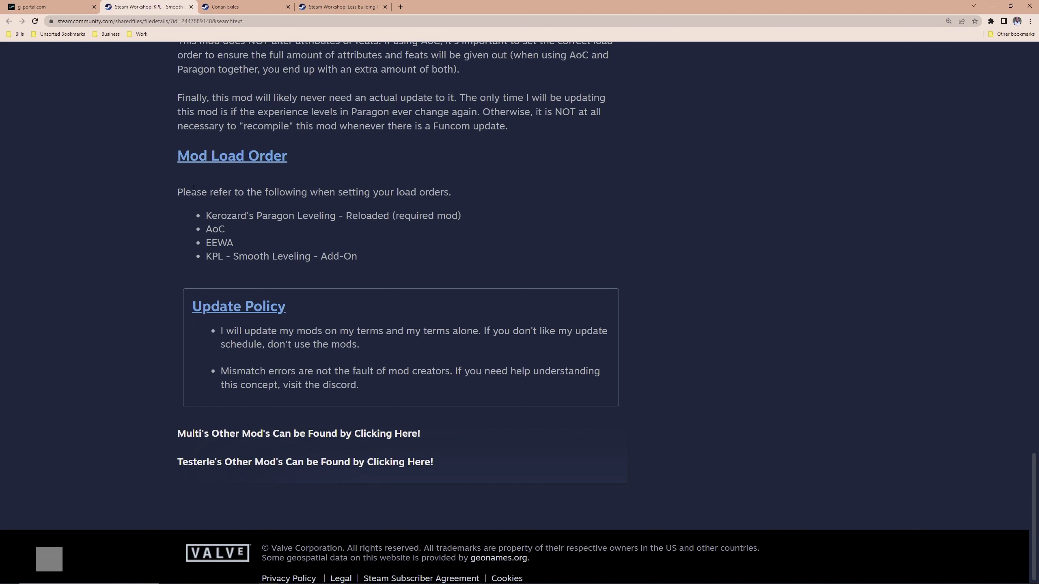
Back on the server's mod list, move Less Building Placement Restrictions down to position 11, below KPL - Smooth Leveling - Add-On.
click(78, 7)
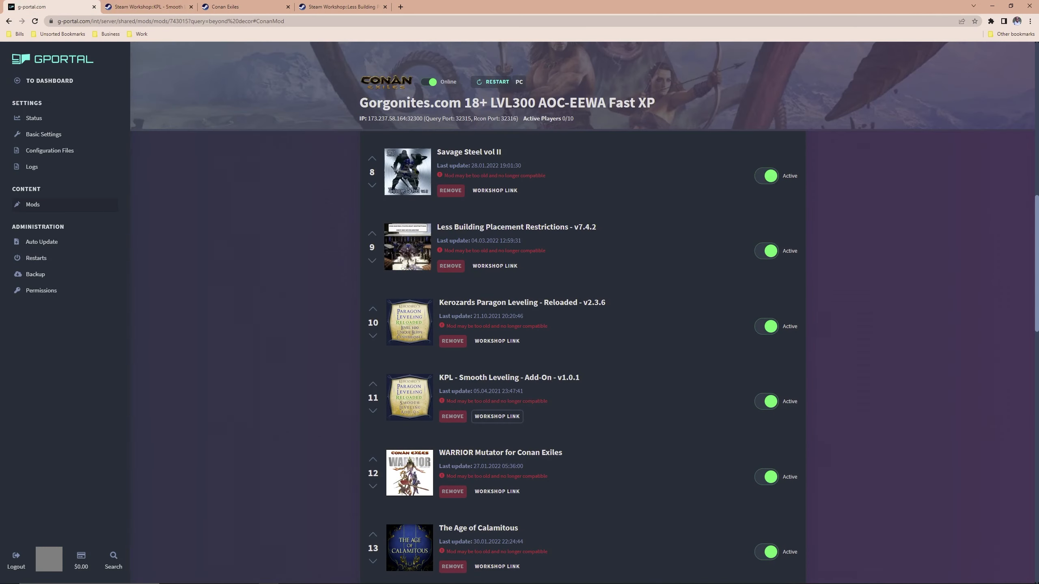
click(371, 261)
click(373, 335)
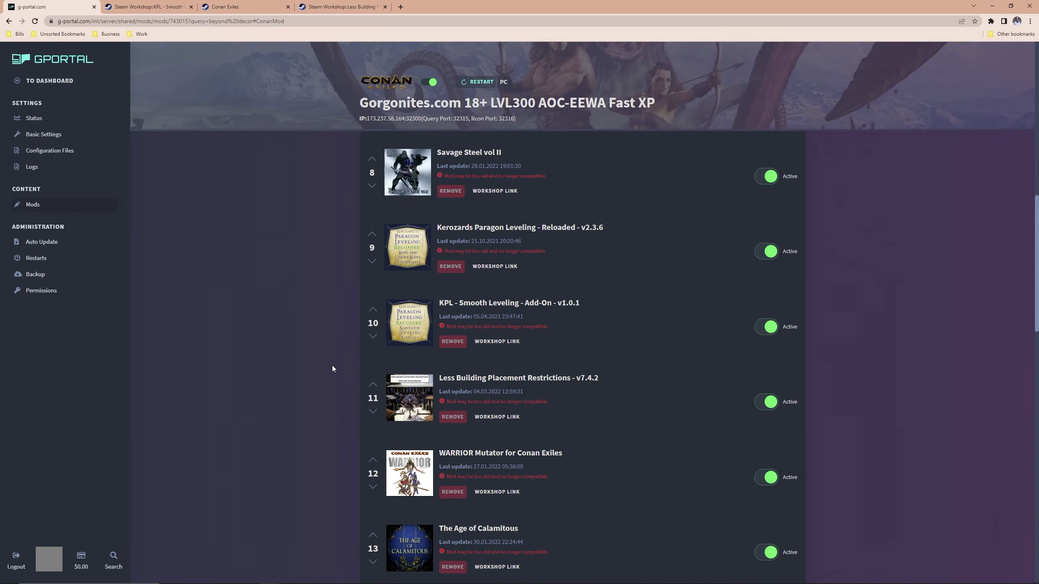
Move The Age of Calamitous up to position 10, between Kerozards Paragon Leveling and KPL - Smooth Leveling - Add-On.
click(373, 536)
scroll(380, 369, up, 14)
click(374, 343)
scroll(393, 379, up, 17)
click(373, 387)
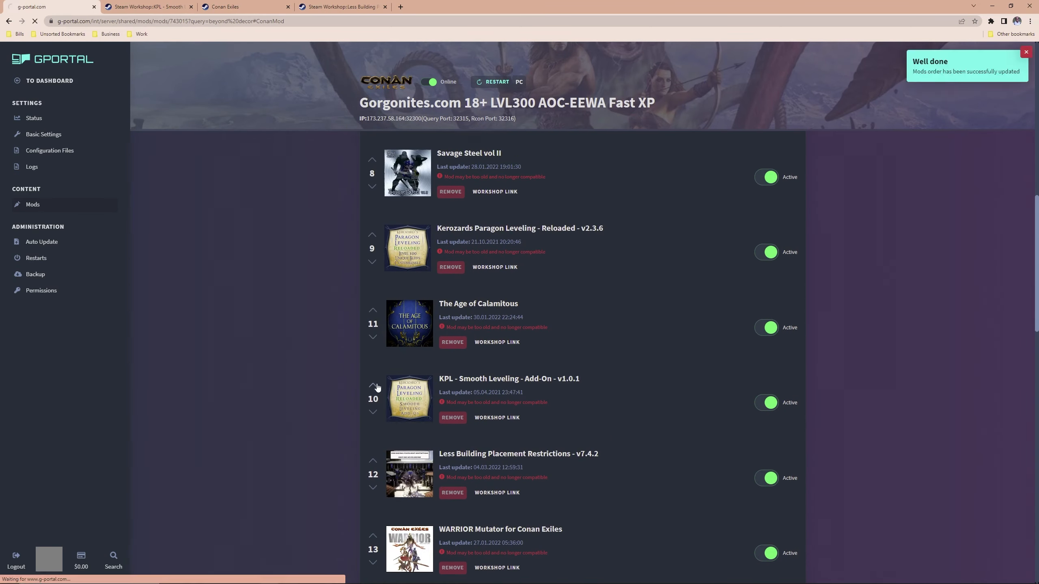
Recheck the KPL Workshop page and move Endgame Extended Weapon Arsenal (EEWA) up to directly above KPL - Smooth Leveling - Add-On.
click(148, 7)
click(67, 5)
scroll(585, 350, down, 15)
scroll(585, 350, up, 7)
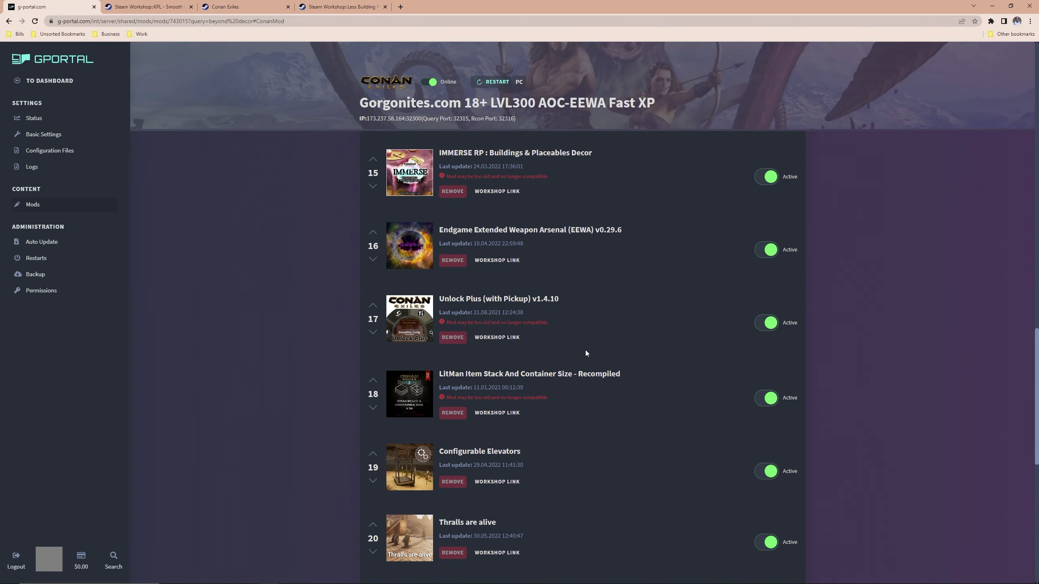
click(372, 396)
click(373, 323)
click(373, 246)
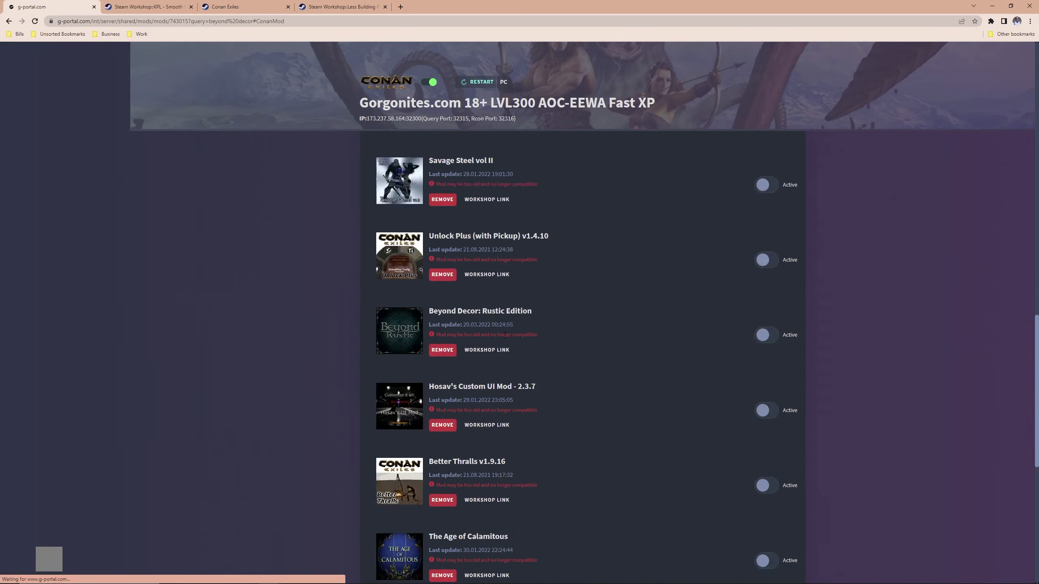
scroll(376, 414, up, 4)
click(373, 338)
Move WARRIOR Mutator for Conan Exiles up the load order to position 9, directly above Kerozards Paragon Leveling - Reloaded.
scroll(486, 311, up, 2)
scroll(486, 311, down, 6)
click(372, 328)
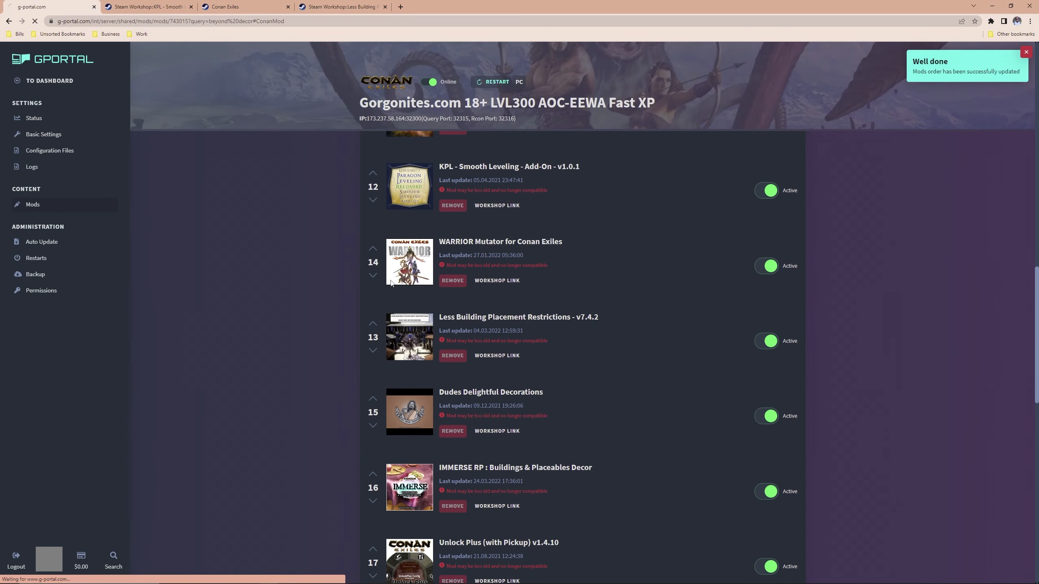
click(373, 251)
scroll(473, 304, up, 1)
scroll(474, 305, up, 2)
click(373, 296)
scroll(372, 299, up, 3)
click(372, 347)
click(373, 272)
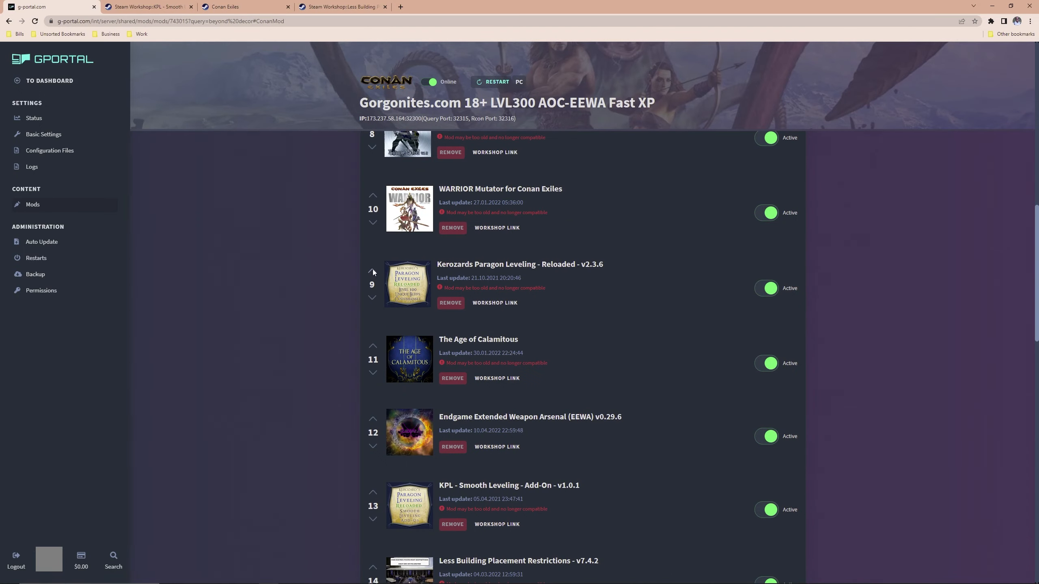
Move Dudes Delightful Decorations up the load order to position 11, above The Age of Calamitous.
scroll(399, 250, down, 7)
click(373, 360)
click(373, 288)
click(372, 212)
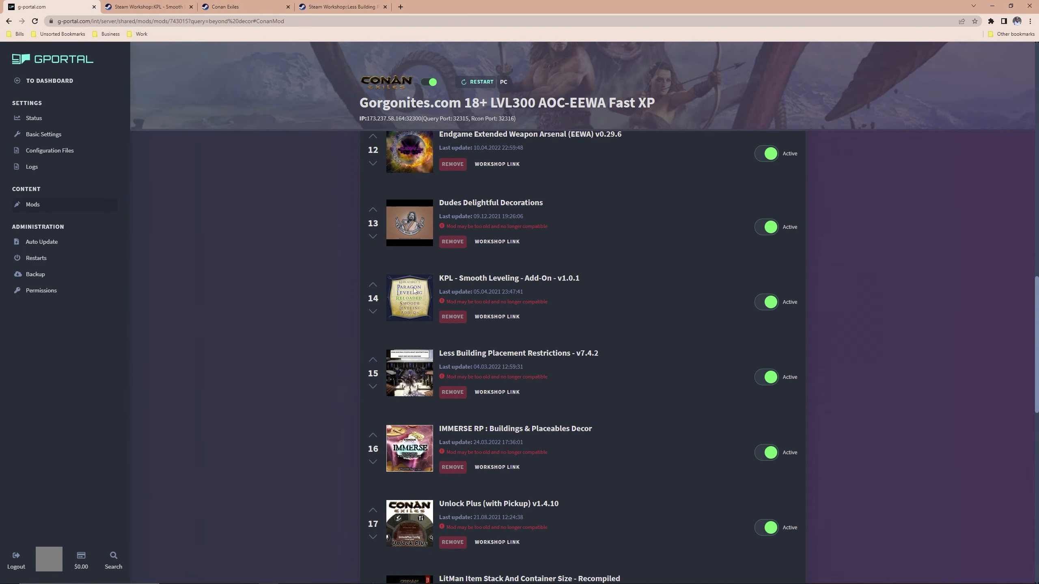
scroll(438, 325, up, 7)
click(373, 423)
click(373, 347)
Move IMMERSE RP : Buildings & Placeables Decor up the load order to position 12, directly above The Age of Calamitous.
scroll(377, 253, down, 20)
scroll(376, 253, up, 13)
click(373, 510)
click(373, 436)
click(372, 360)
click(373, 285)
click(373, 212)
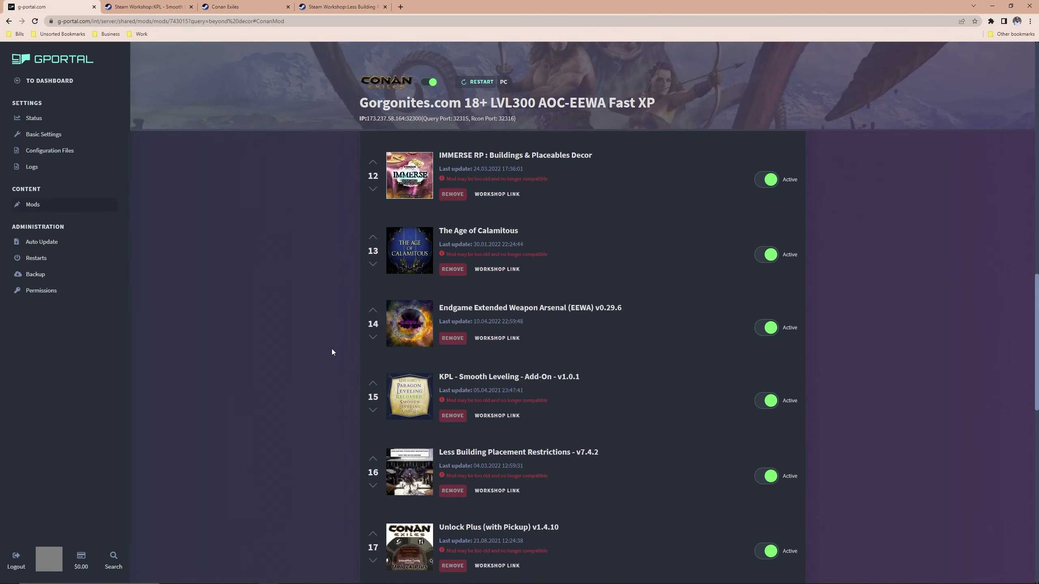
Move Beyond Decor: Rustic Edition up the load order, above Less Building Placement Restrictions and KPL - Smooth Leveling - Add-On.
scroll(373, 303, down, 15)
scroll(374, 304, down, 9)
scroll(373, 312, down, 4)
click(373, 439)
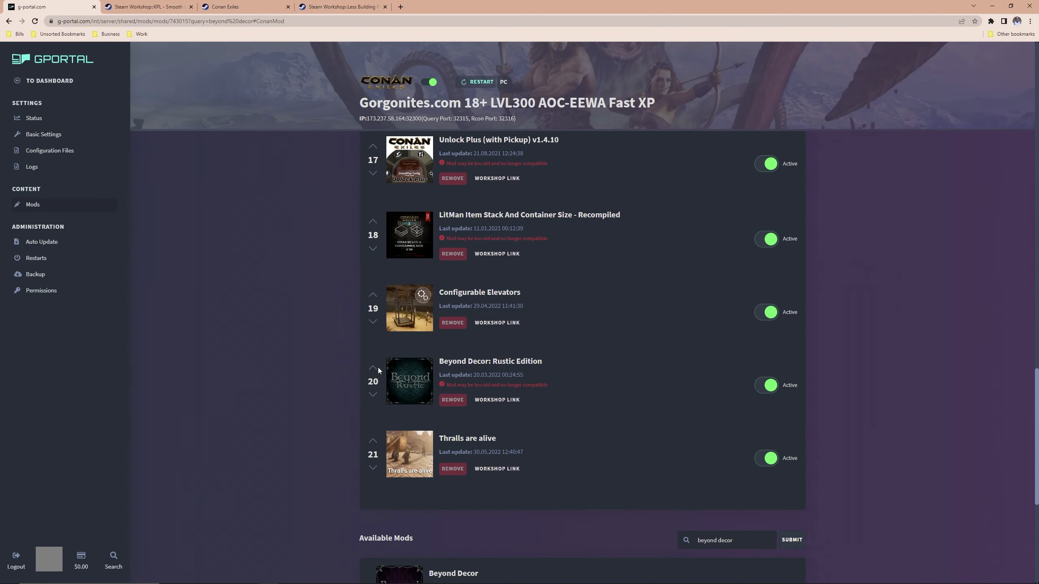
click(373, 369)
click(373, 298)
click(373, 223)
scroll(373, 227, up, 2)
click(373, 230)
scroll(373, 231, up, 5)
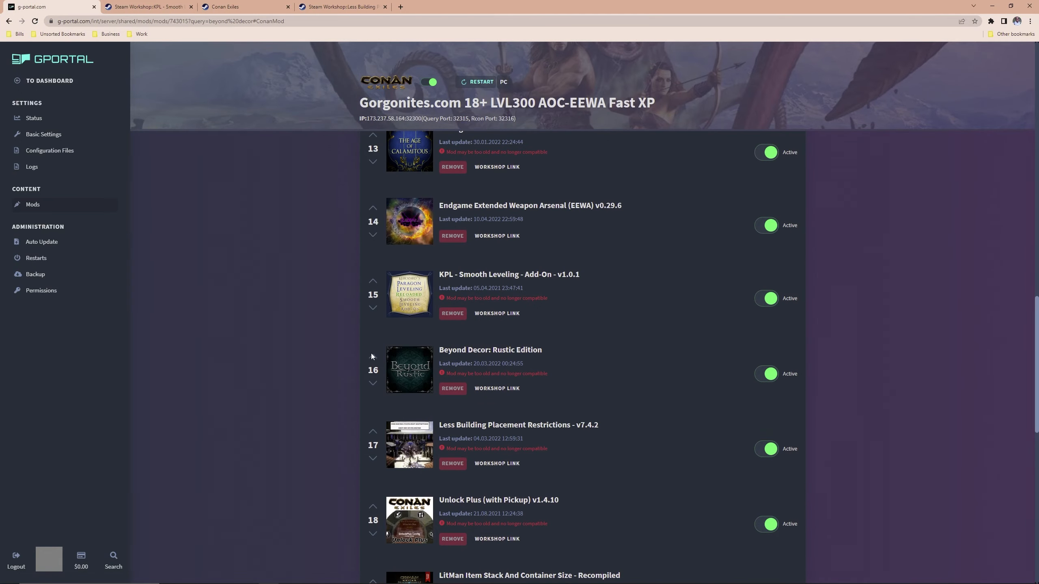
click(372, 356)
click(372, 285)
scroll(343, 320, up, 20)
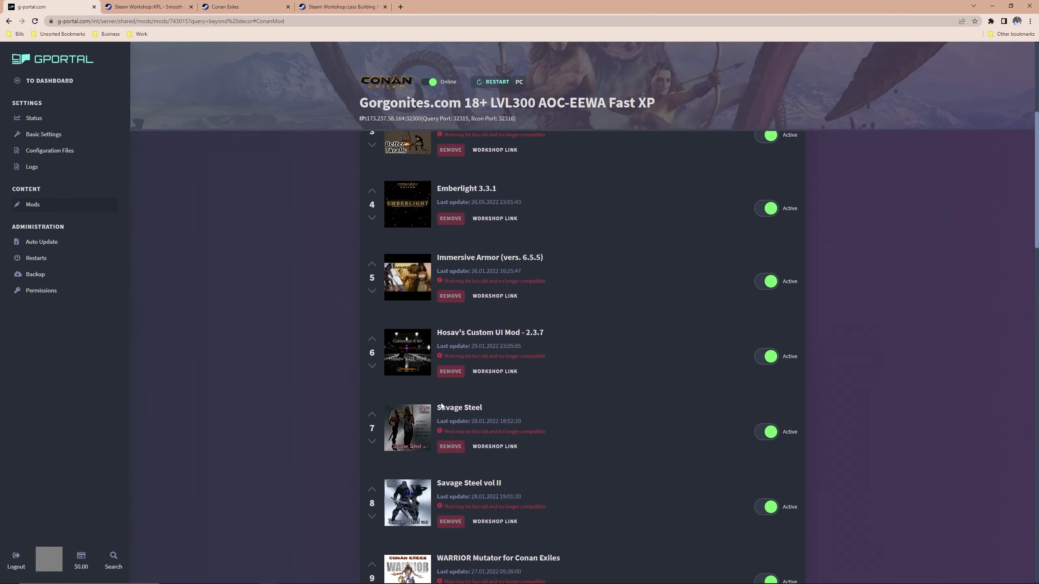
Move Better Thralls down the load order to position 16, directly below KPL - Smooth Leveling - Add-On.
click(372, 423)
click(372, 495)
scroll(376, 497, down, 5)
click(371, 366)
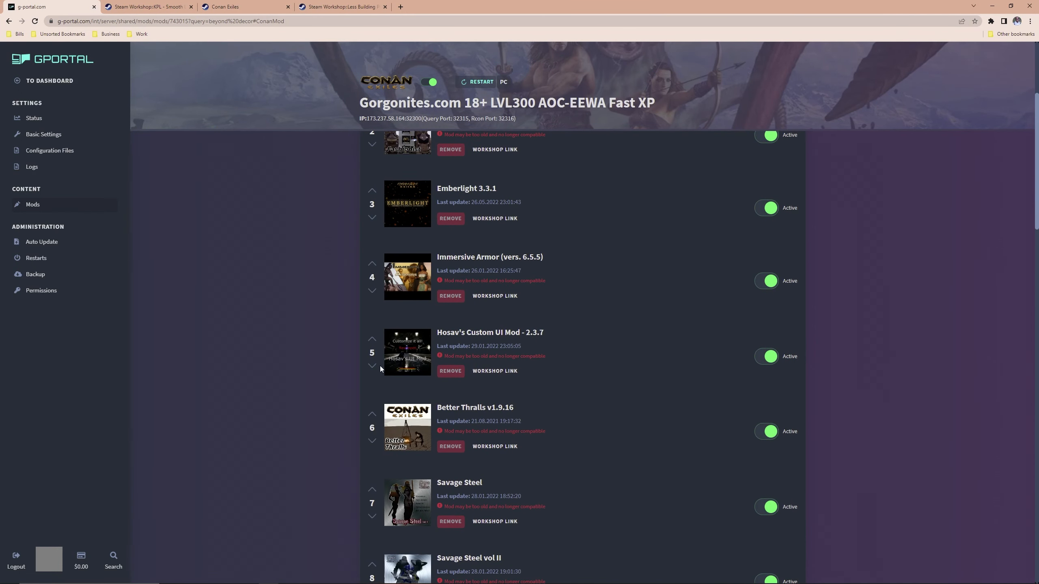
click(371, 441)
click(371, 516)
scroll(374, 507, down, 5)
click(372, 390)
scroll(511, 406, down, 3)
click(372, 343)
click(373, 418)
scroll(427, 332, down, 4)
click(372, 330)
click(373, 404)
scroll(504, 352, down, 3)
click(372, 358)
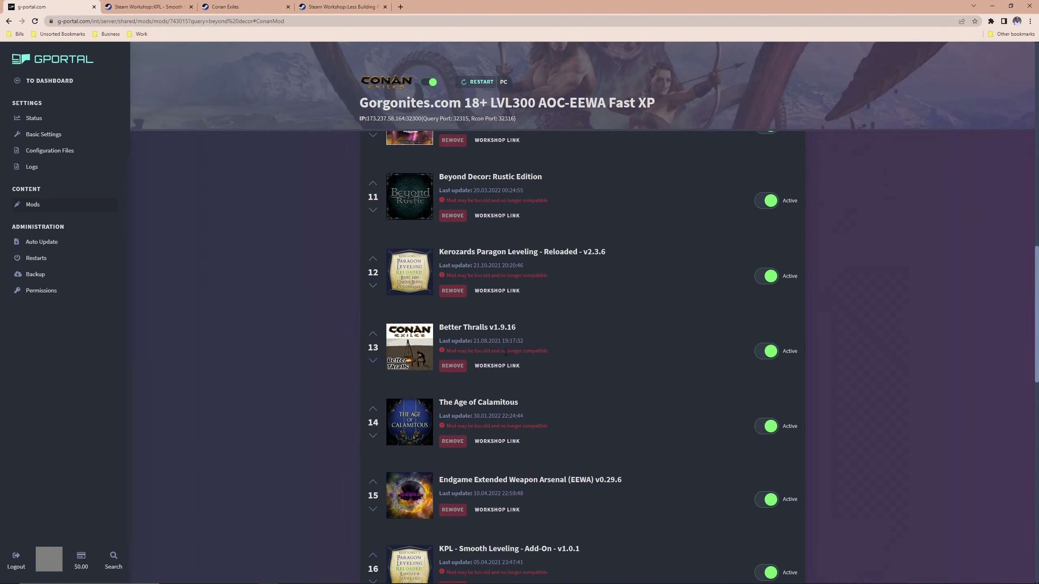
click(372, 436)
scroll(372, 436, down, 5)
click(372, 264)
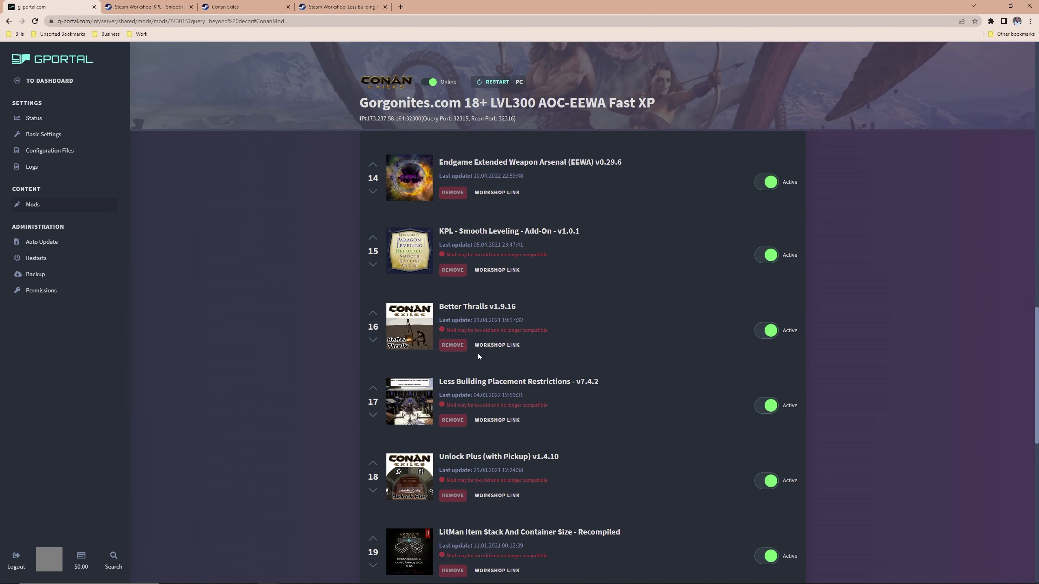
Move Hosav's Custom UI Mod down the load order to position 11, directly above Kerozards Paragon Leveling - Reloaded.
scroll(478, 352, down, 5)
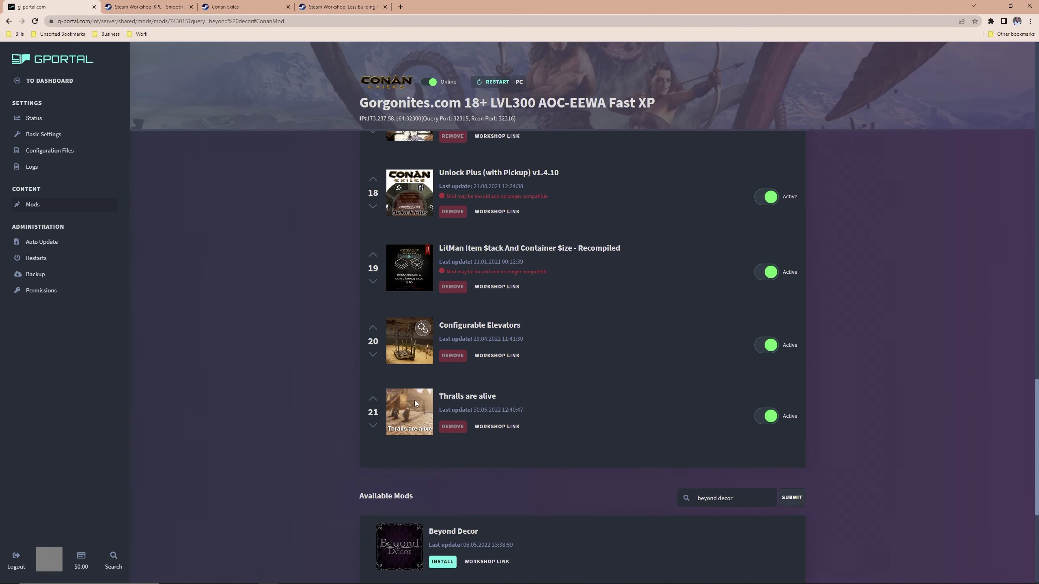
scroll(415, 403, up, 10)
scroll(414, 403, up, 10)
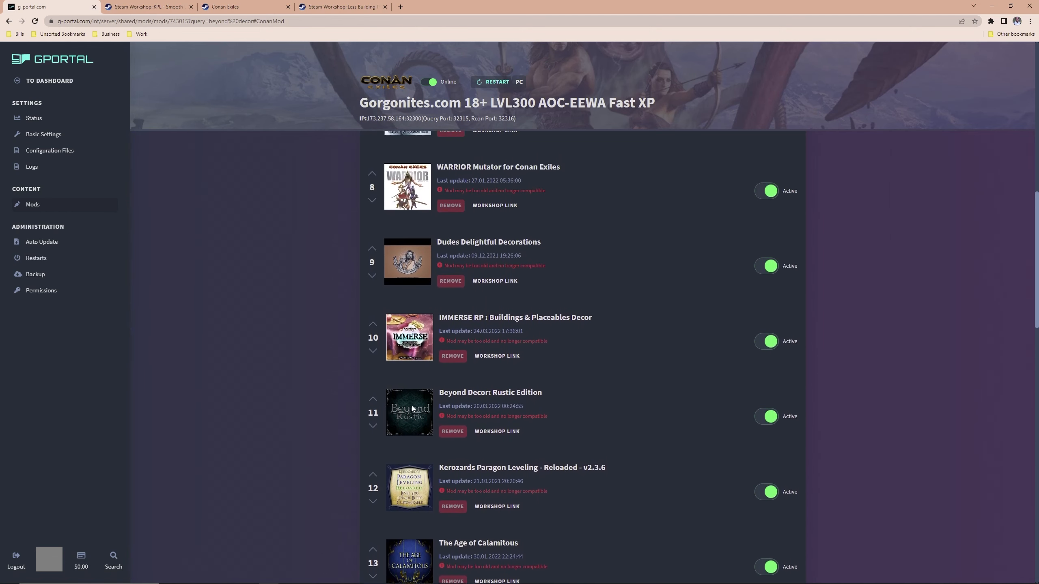
scroll(411, 408, up, 5)
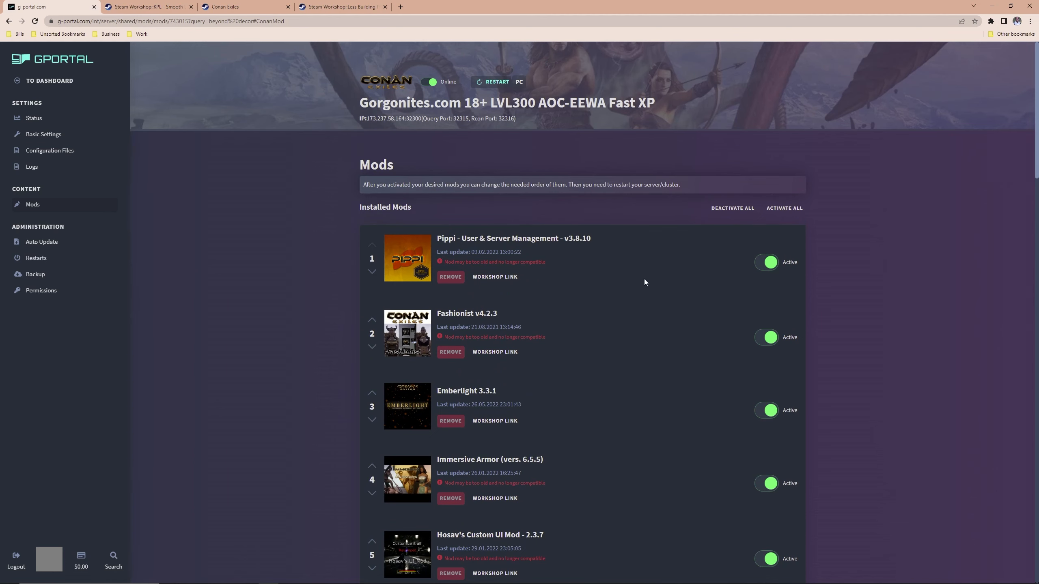
scroll(526, 223, down, 4)
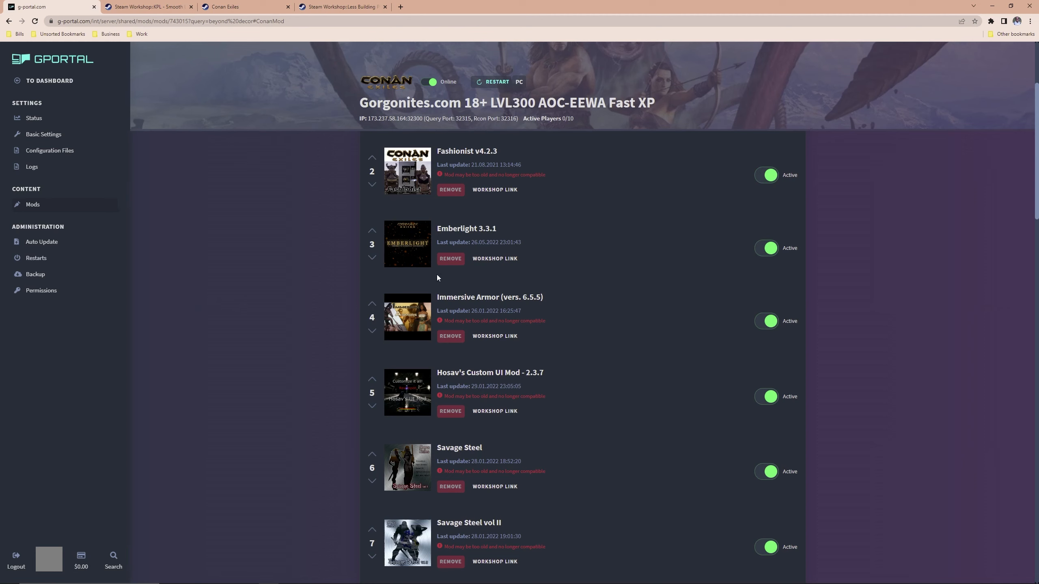
scroll(412, 362, down, 2)
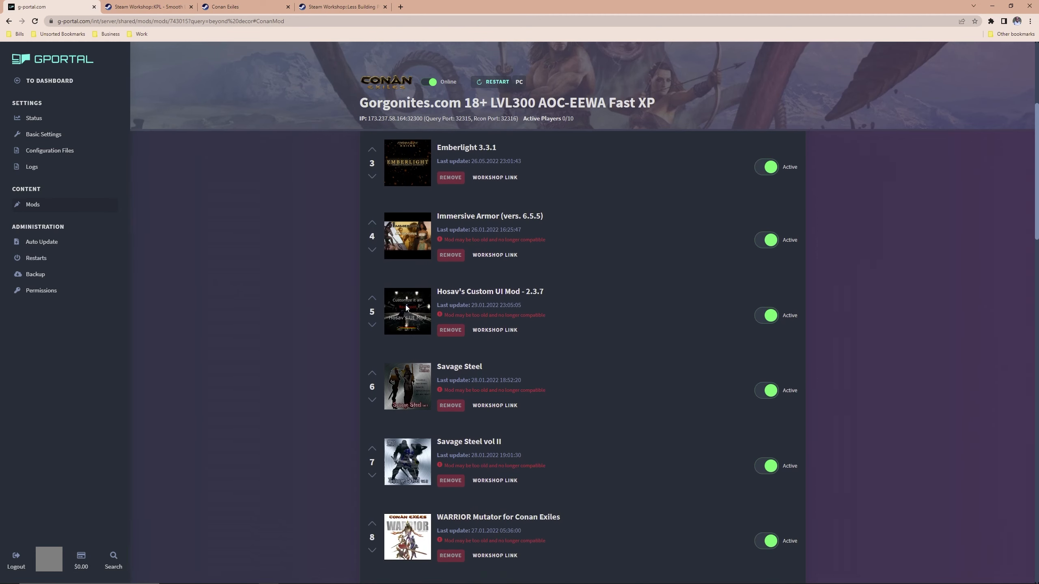
click(373, 326)
click(372, 402)
scroll(371, 421, down, 1)
click(372, 435)
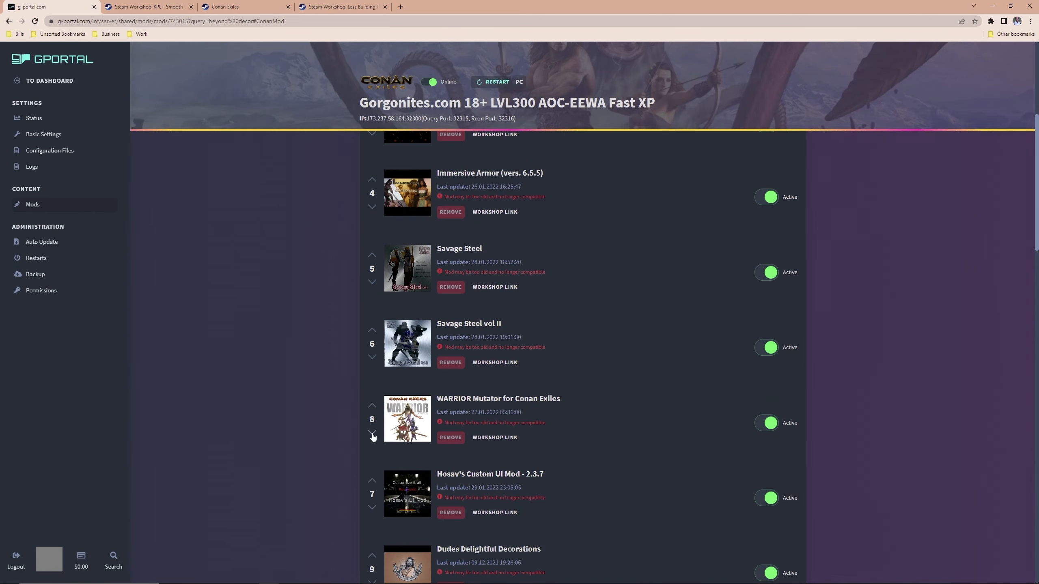
scroll(371, 352, down, 6)
click(372, 266)
click(372, 339)
scroll(372, 245, down, 5)
click(373, 211)
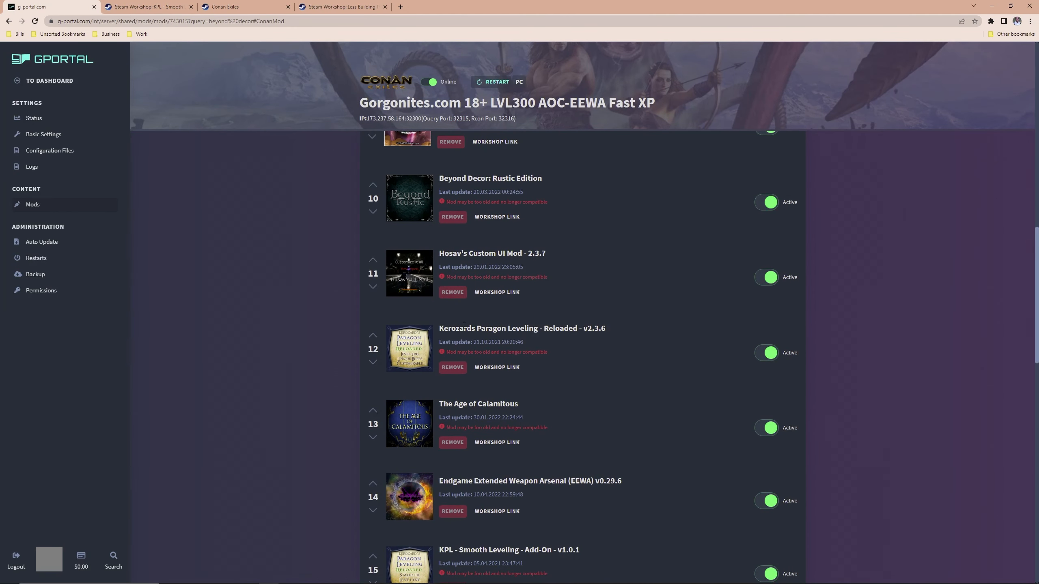
Review the complete load order of the installed mods, from Pippi at the start to Thralls are alive at the end.
scroll(467, 324, up, 6)
scroll(426, 213, up, 1)
scroll(437, 237, down, 2)
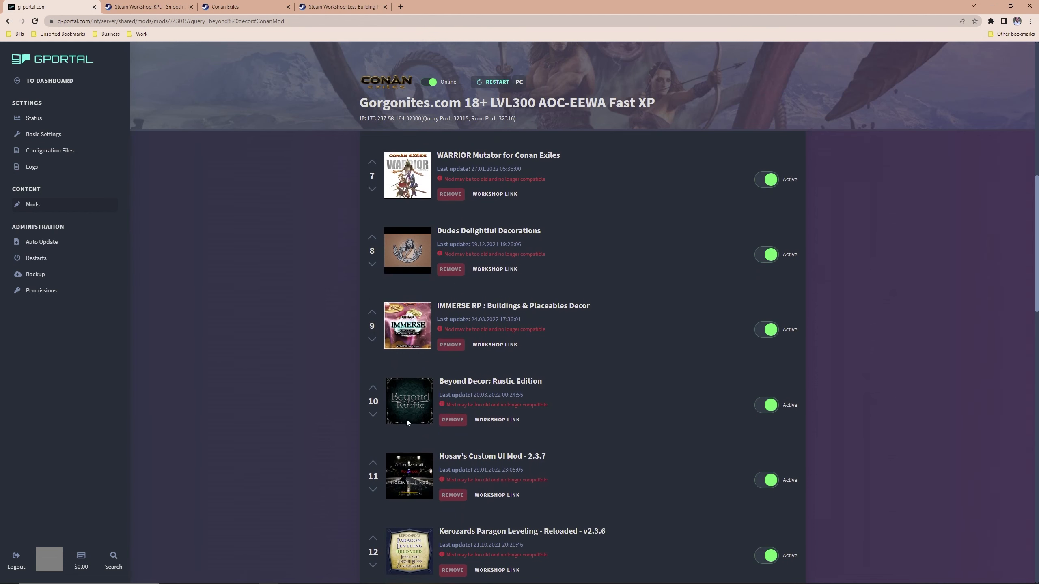
scroll(407, 418, up, 13)
scroll(409, 413, down, 7)
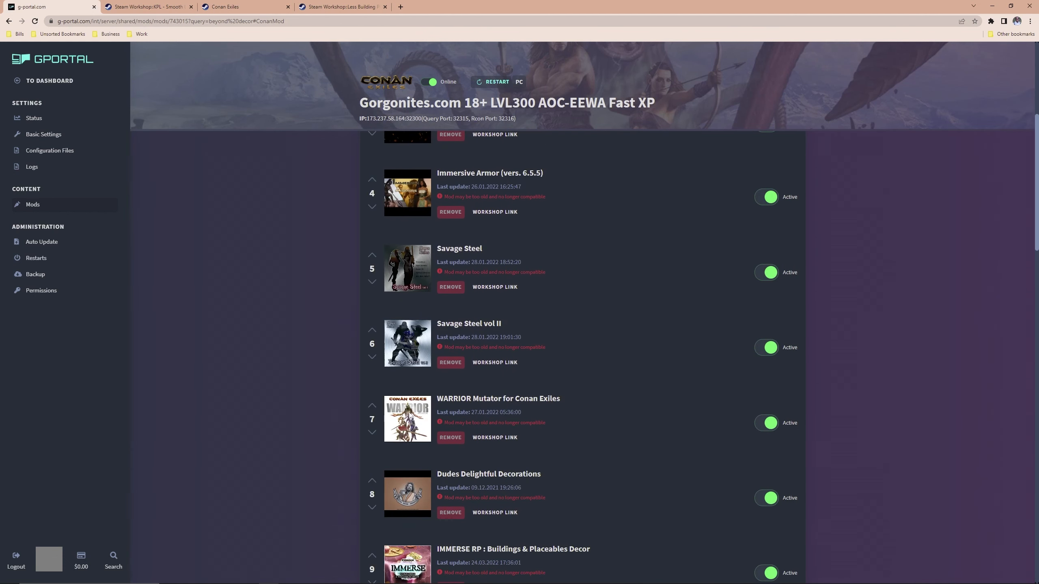
scroll(409, 413, up, 7)
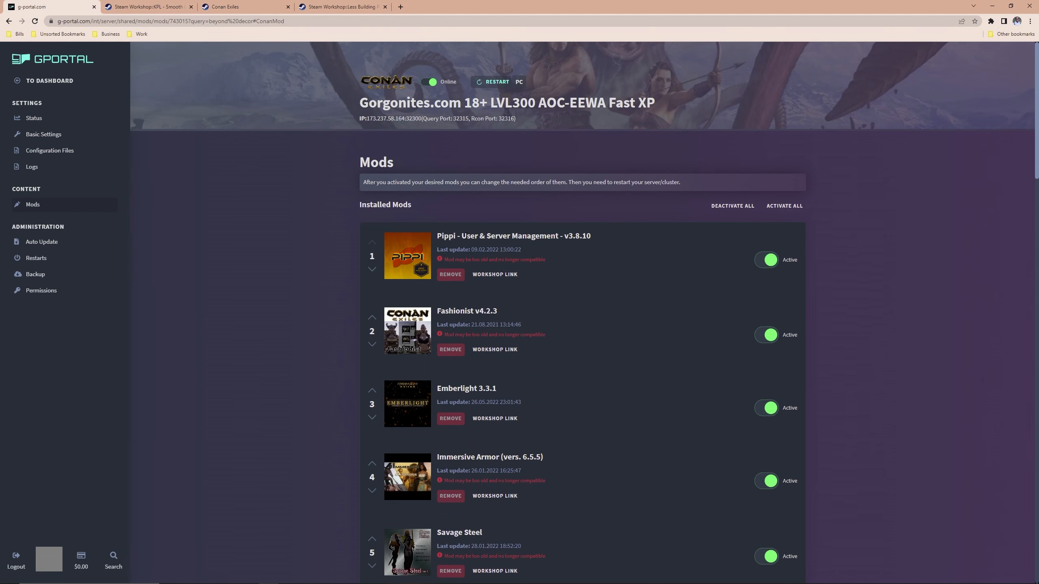
scroll(399, 380, down, 15)
scroll(389, 306, up, 12)
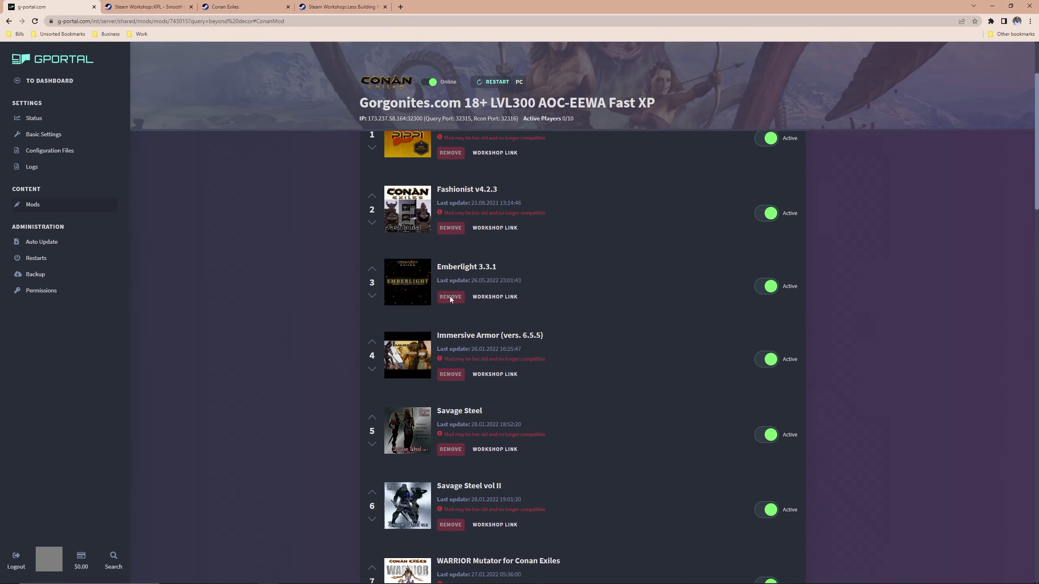
scroll(426, 360, down, 6)
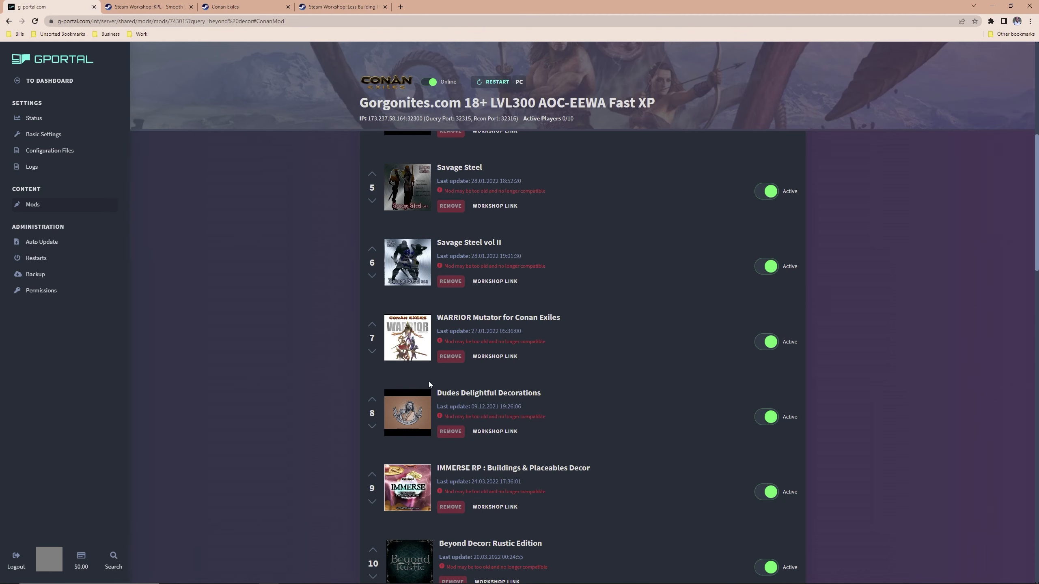
scroll(428, 382, down, 4)
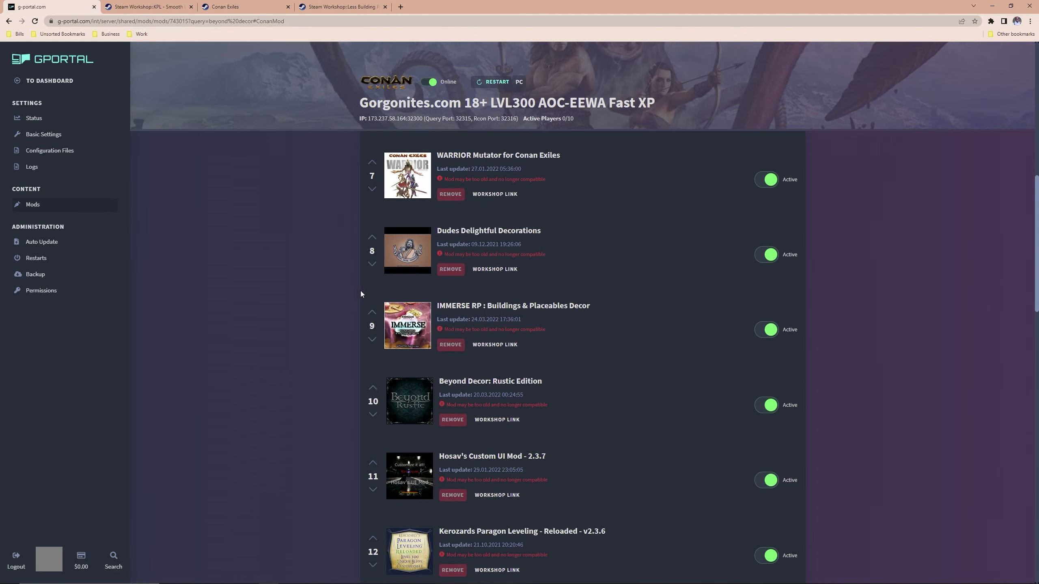
scroll(364, 287, down, 3)
scroll(412, 274, down, 3)
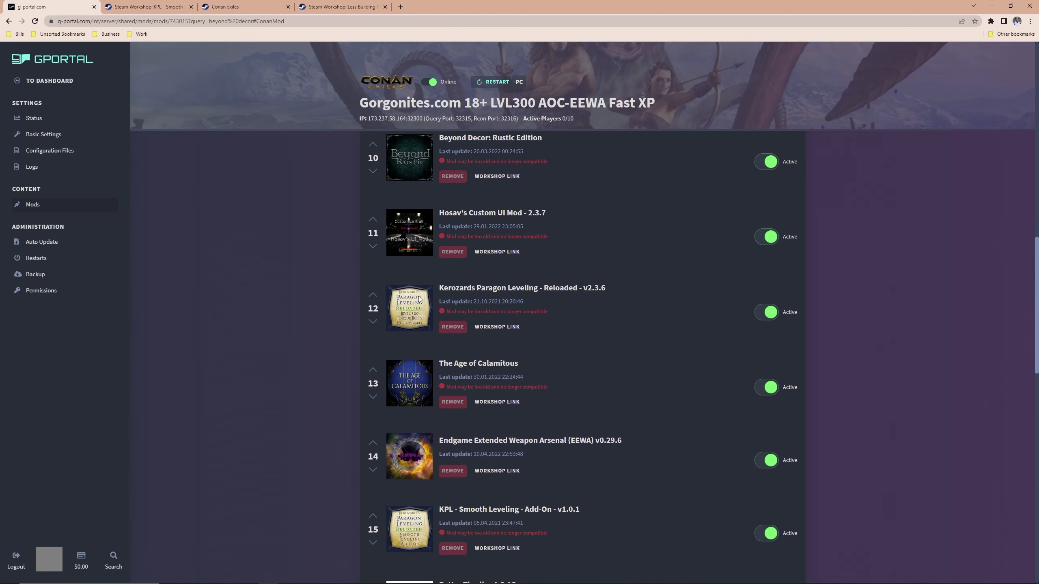
scroll(422, 288, down, 3)
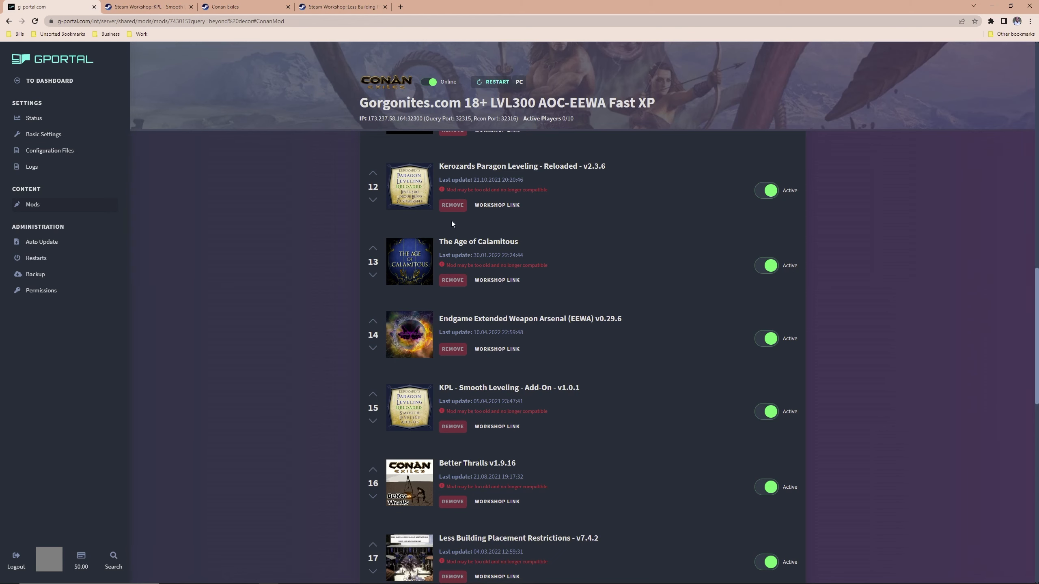
scroll(442, 396, down, 5)
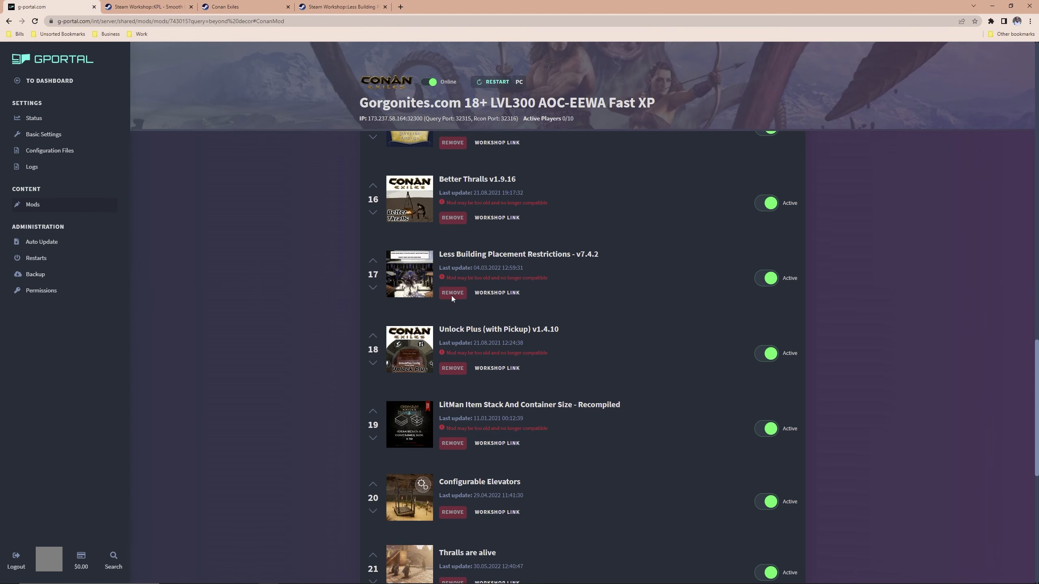
scroll(425, 403, down, 2)
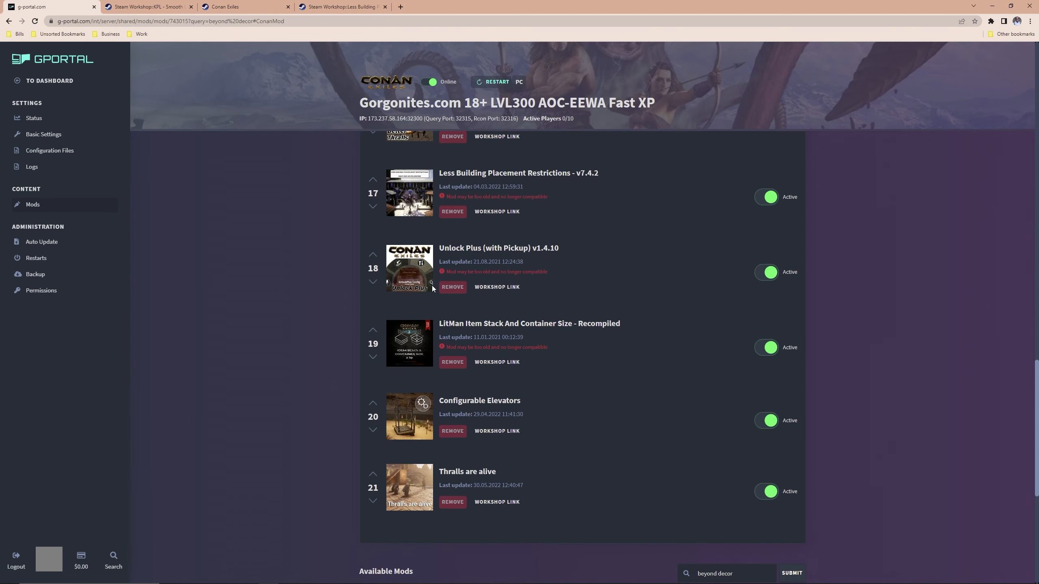
scroll(429, 288, up, 7)
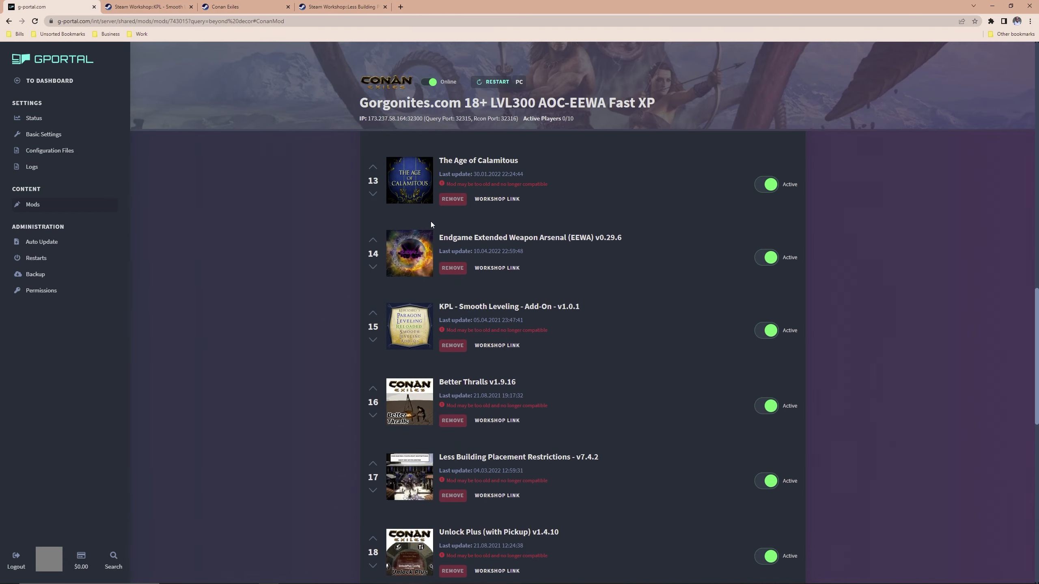
scroll(430, 221, down, 12)
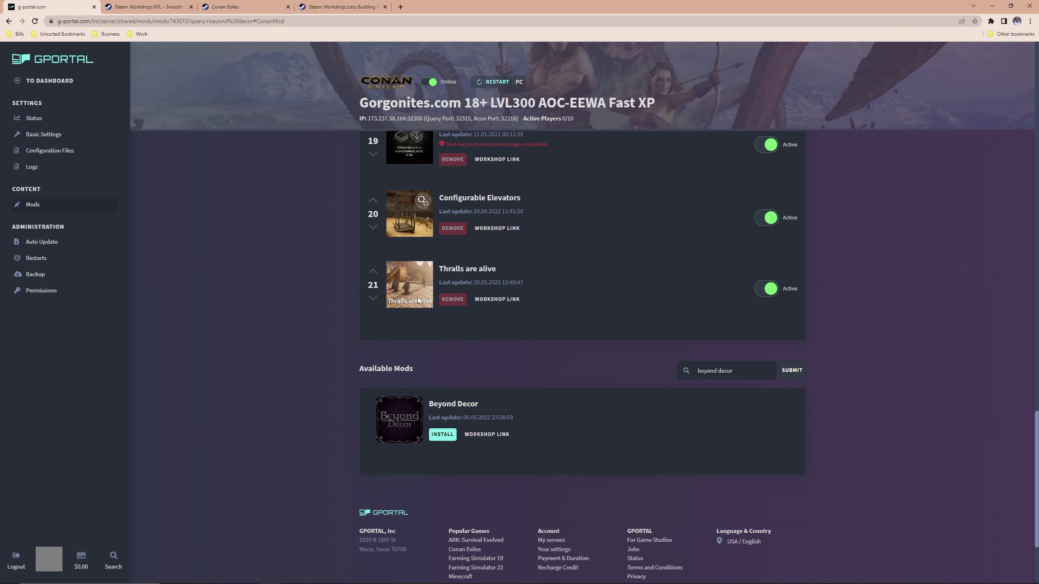
scroll(417, 299, up, 5)
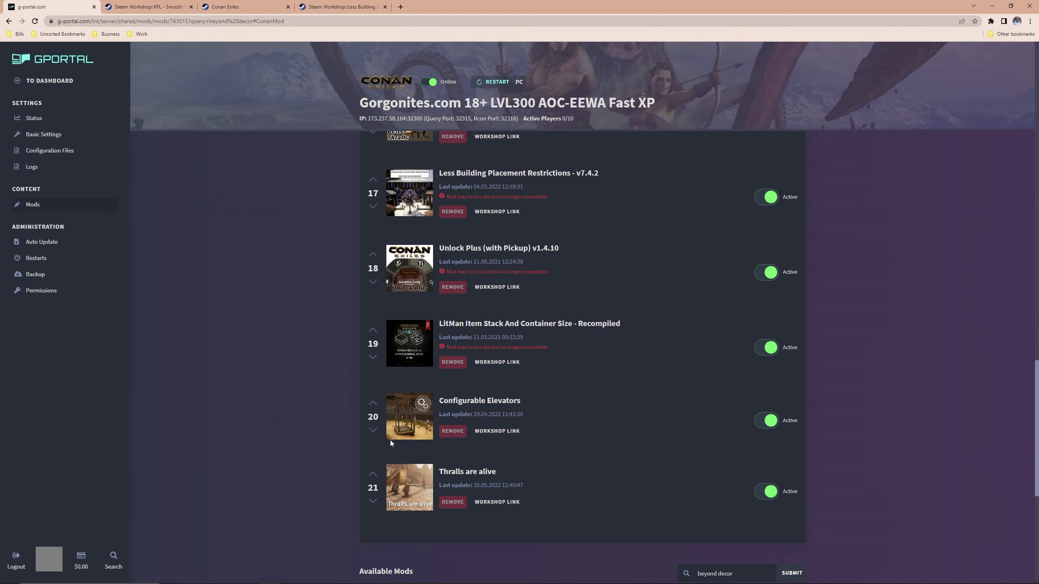
scroll(402, 401, down, 5)
Restart the Conan Exiles server to apply the new mod load order.
scroll(403, 401, up, 6)
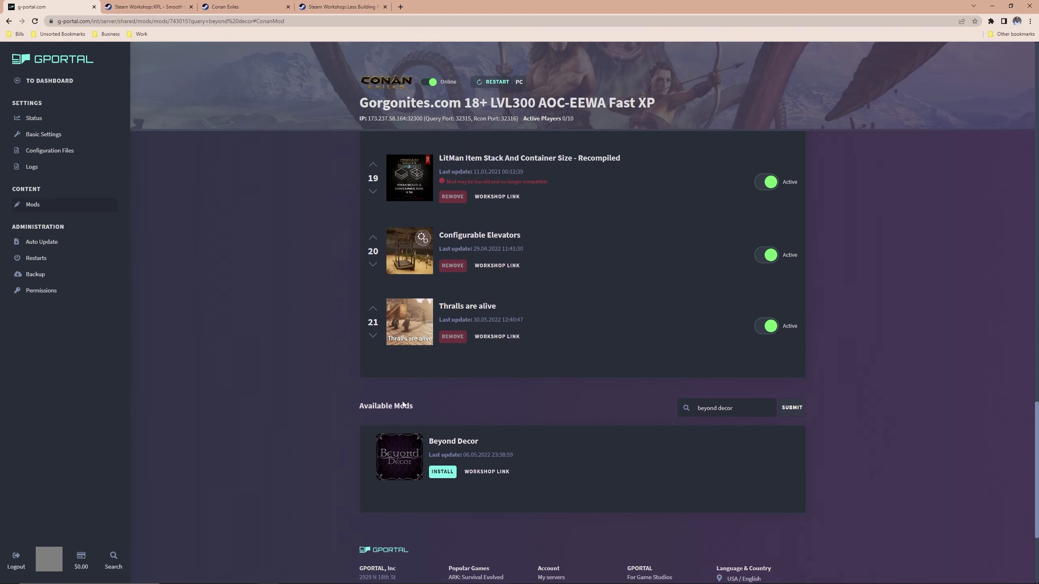
scroll(402, 401, up, 20)
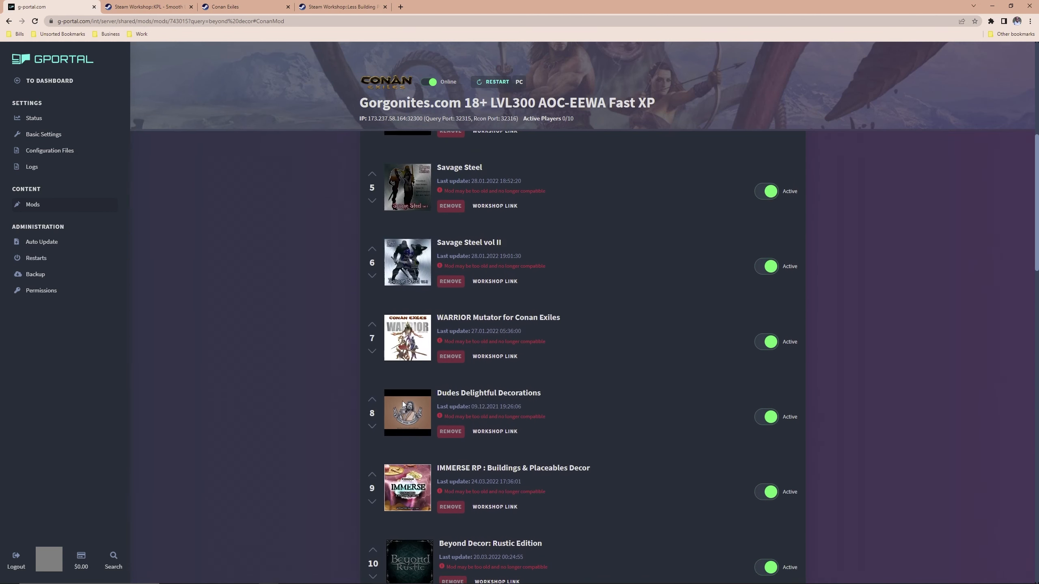
click(498, 83)
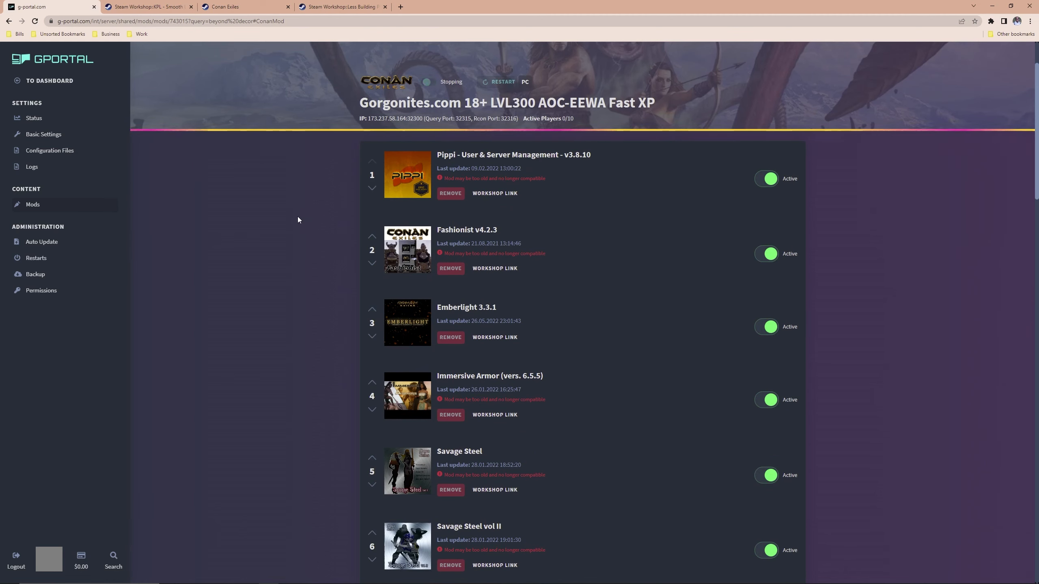